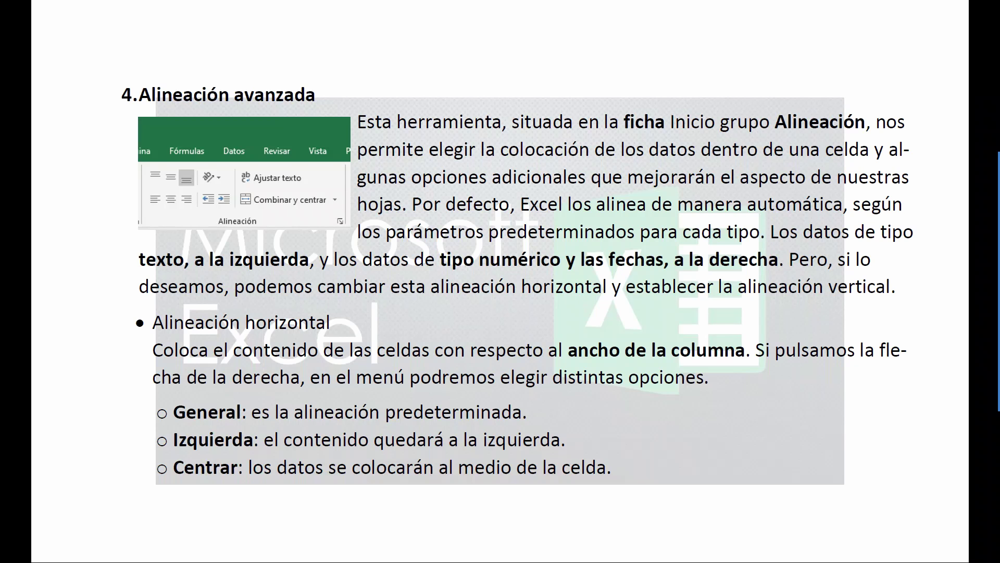
pyautogui.click(473, 209)
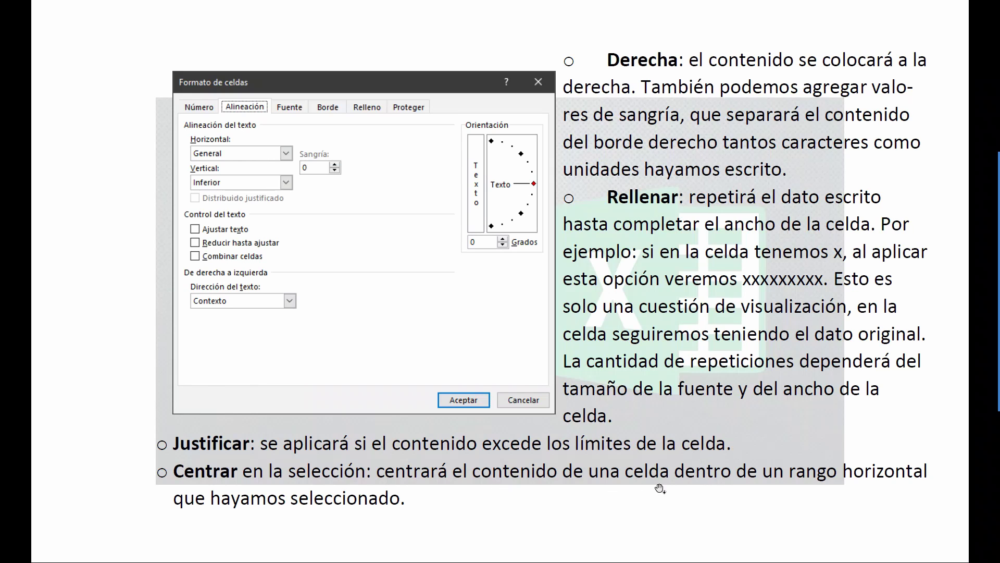
pyautogui.click(764, 482)
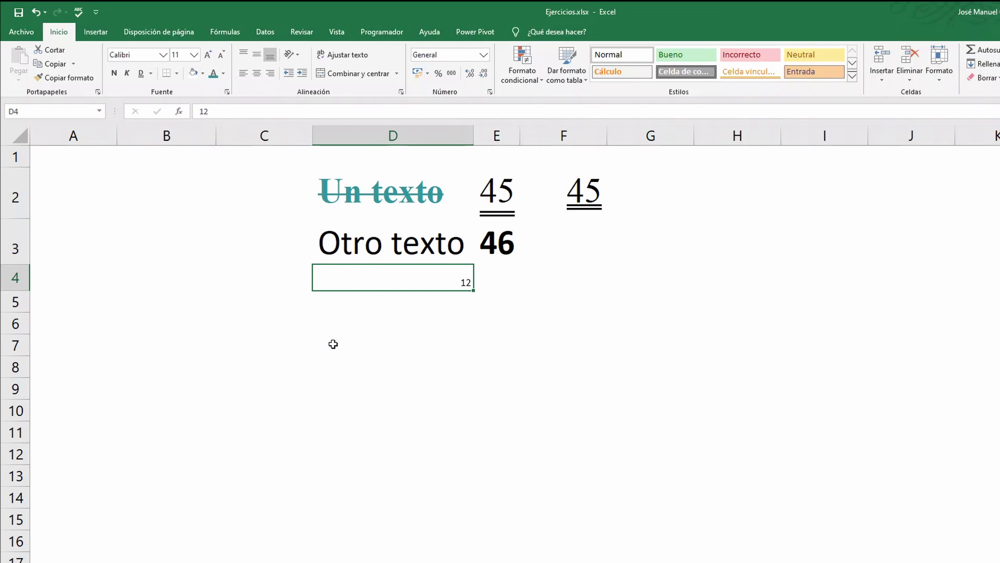
# Select the empty cell D15 below the existing sample data
pyautogui.scroll(-4, 382, 332)
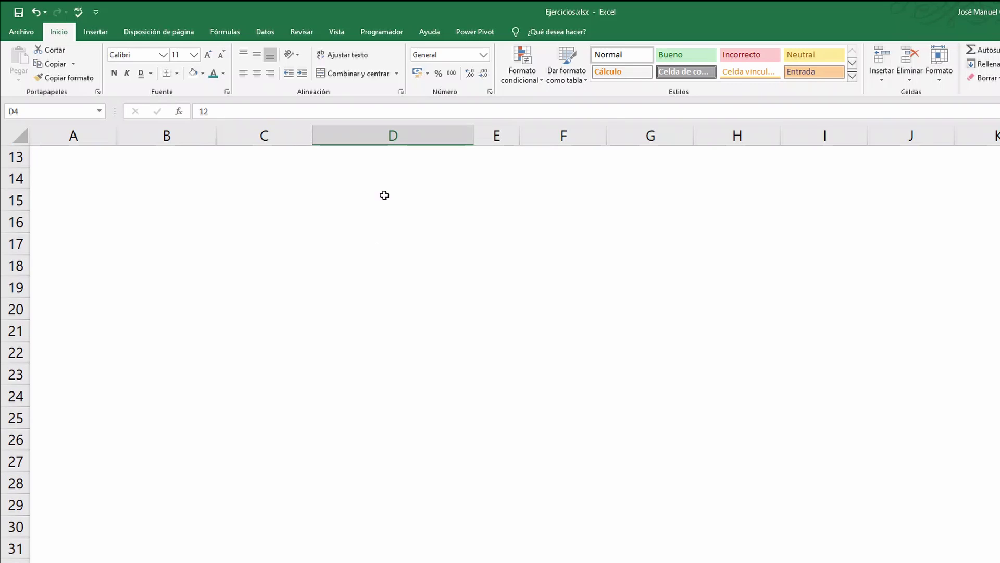
pyautogui.click(363, 192)
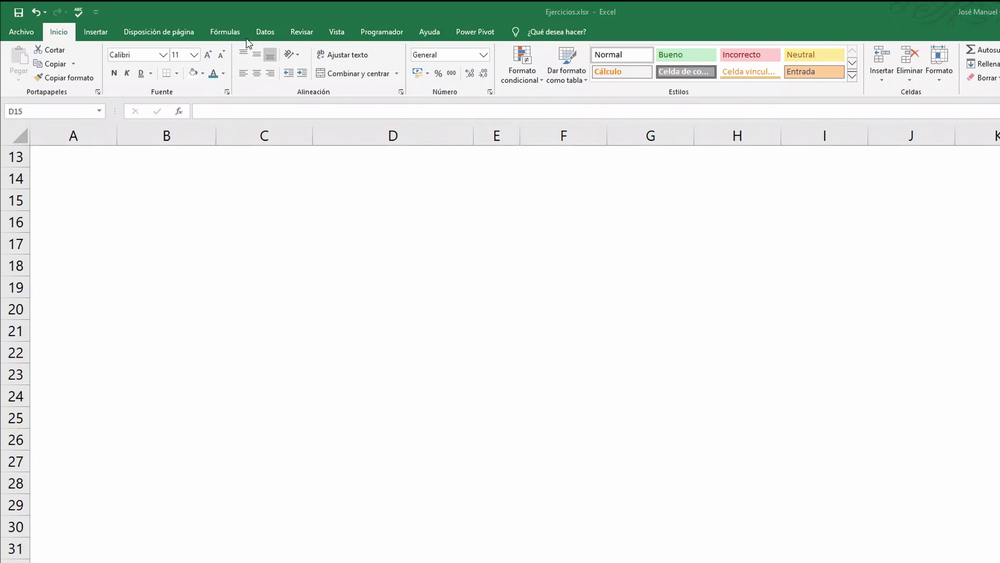
pyautogui.moveTo(217, 27)
pyautogui.mouseDown()
pyautogui.moveTo(299, 103)
pyautogui.moveTo(421, 111)
pyautogui.mouseUp()
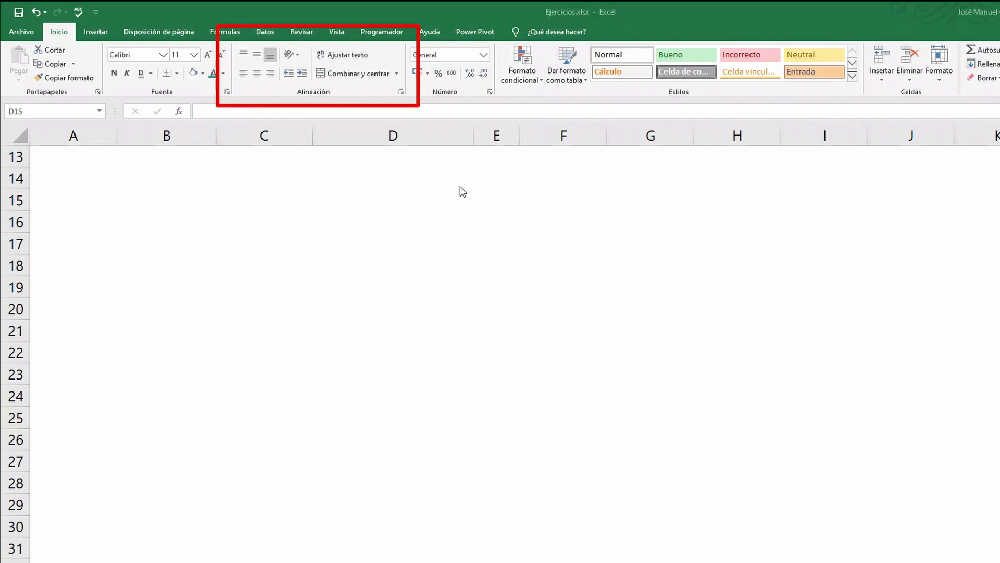
pyautogui.press('Escape')
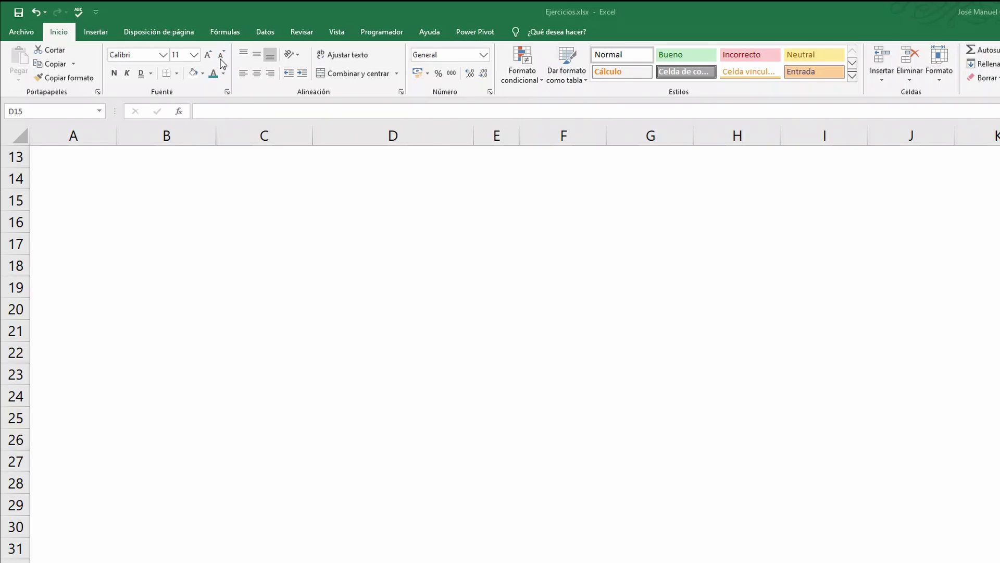
pyautogui.moveTo(219, 57)
pyautogui.mouseDown()
pyautogui.moveTo(255, 78)
pyautogui.moveTo(314, 90)
pyautogui.mouseUp()
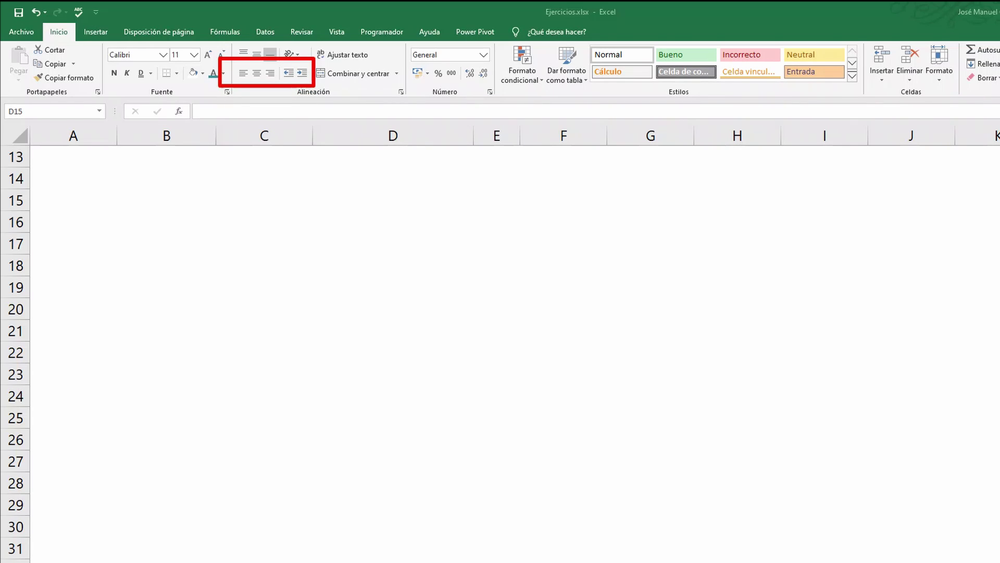
pyautogui.press('e')
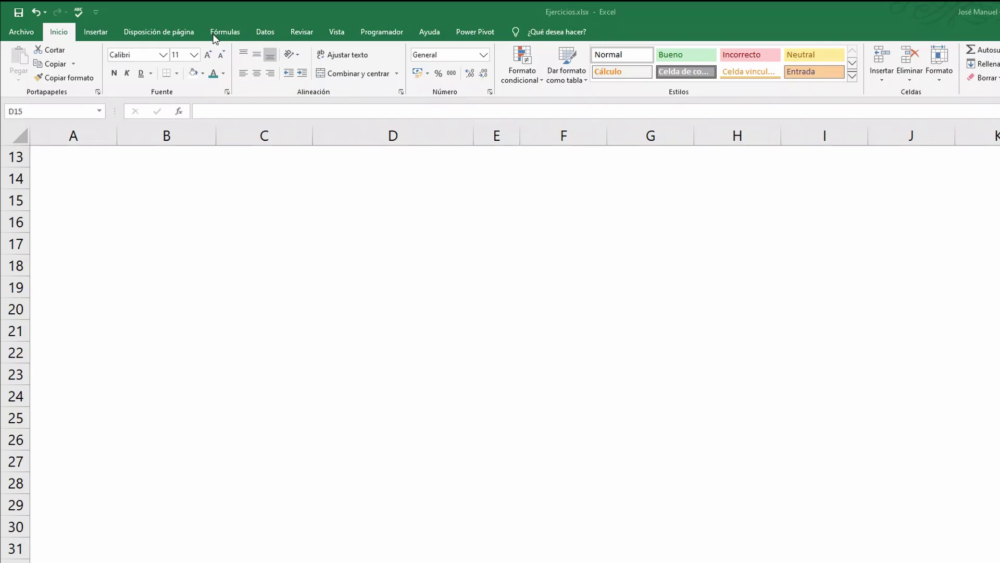
pyautogui.moveTo(215, 34)
pyautogui.mouseDown()
pyautogui.moveTo(264, 64)
pyautogui.moveTo(316, 67)
pyautogui.mouseUp()
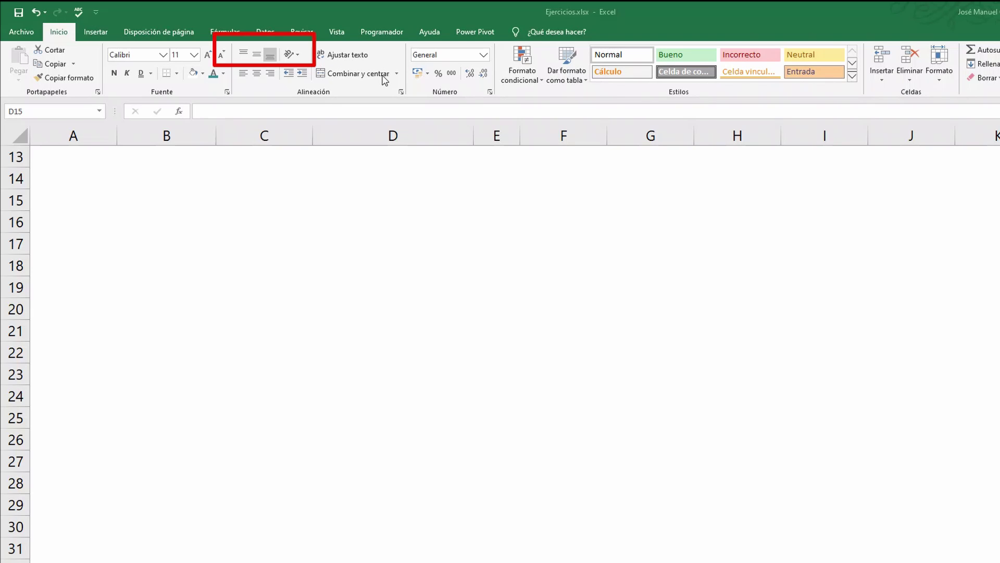
pyautogui.press('Escape')
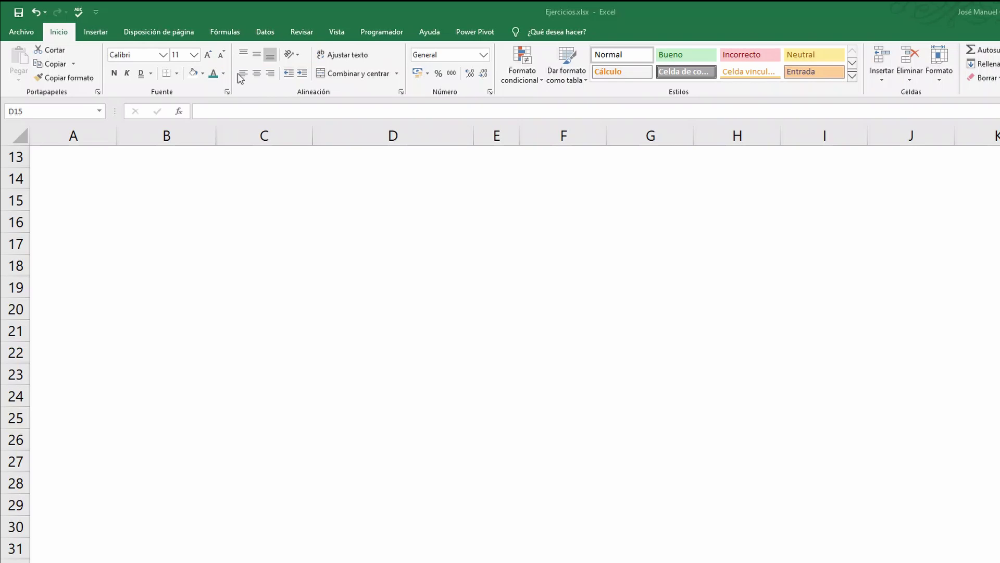
# Review the alignment settings in the Format Cells dialog for cell D15 and close it without changes
pyautogui.click(401, 92)
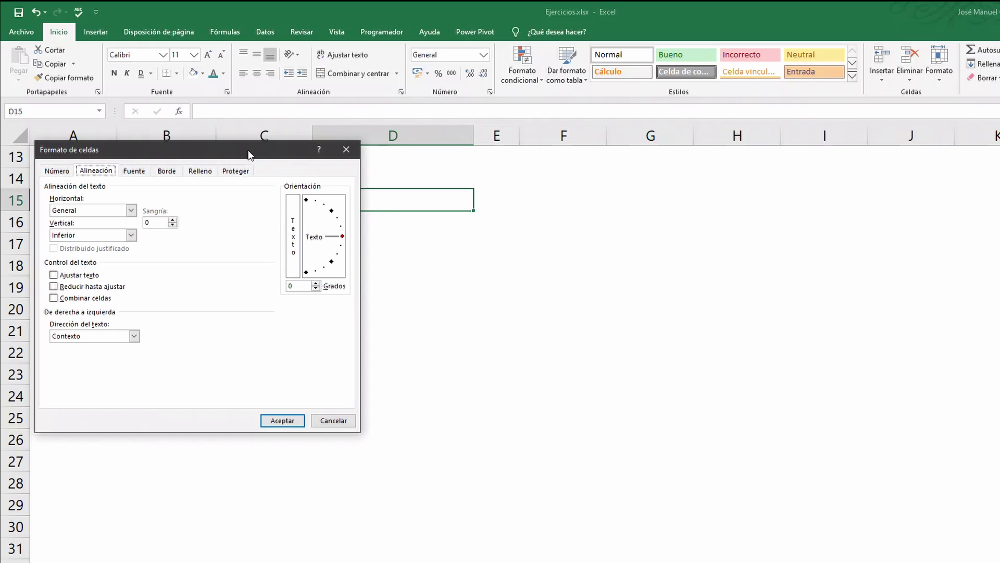
pyautogui.moveTo(248, 155); pyautogui.dragTo(300, 162)
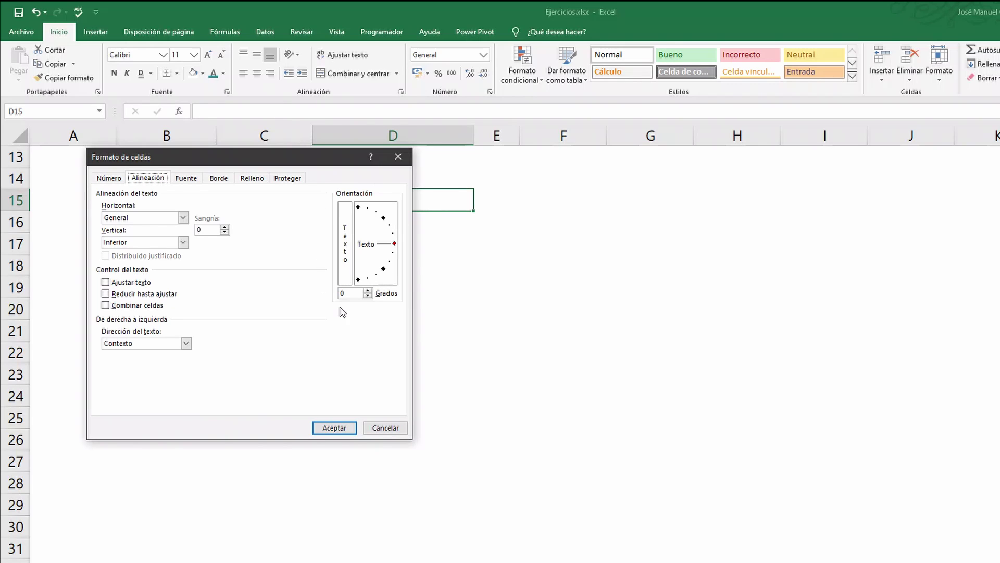
pyautogui.click(384, 427)
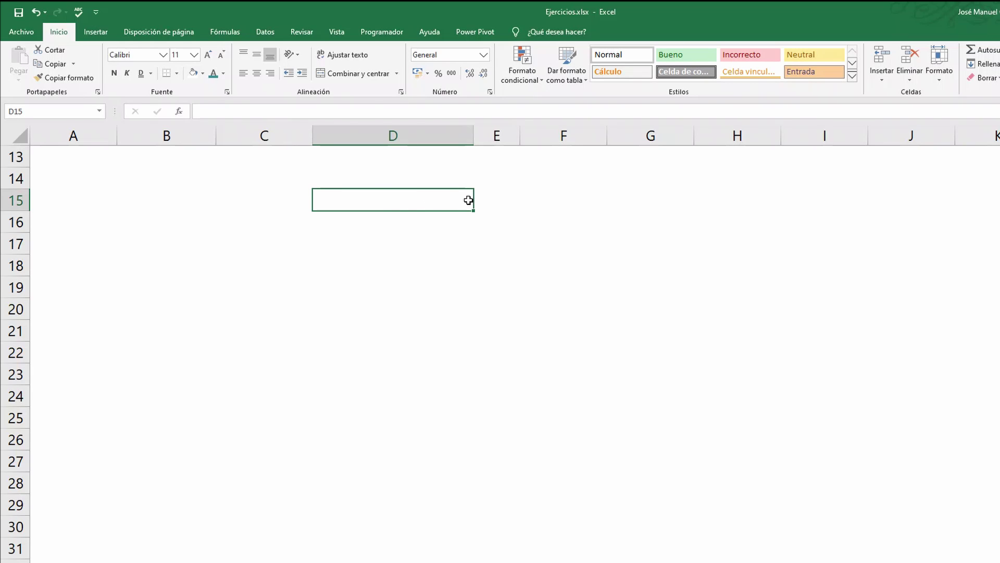
# Enter "texto" in cell D15 and keep that cell selected
pyautogui.click(376, 201)
pyautogui.doubleClick(378, 205)
pyautogui.write('texto')
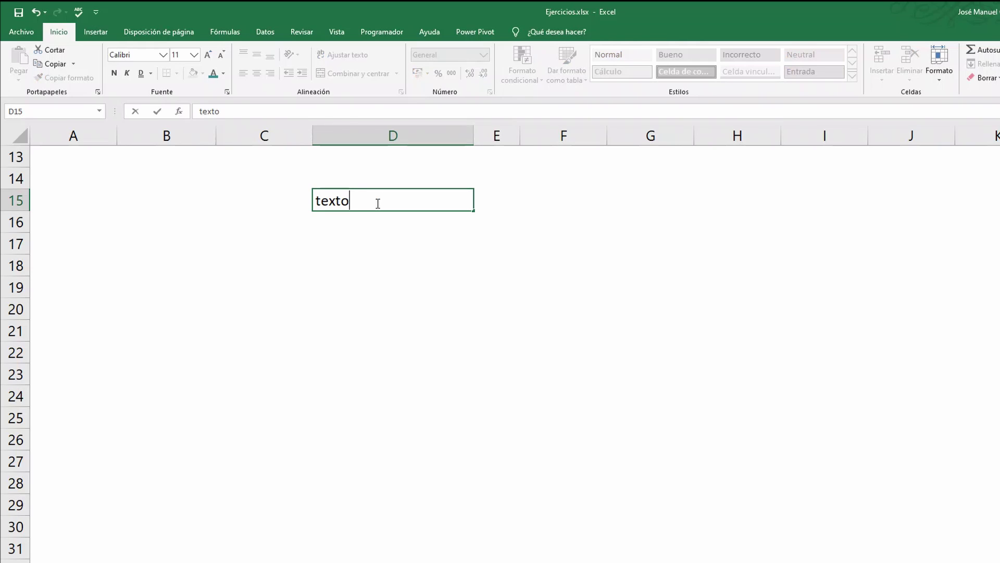
pyautogui.hotkey('ctrl', 'Return')
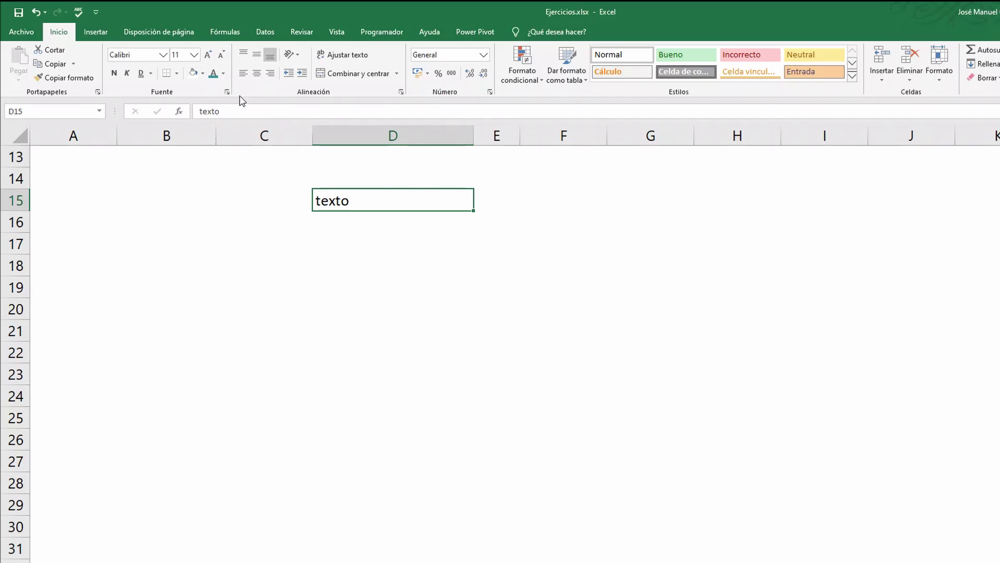
# Try centred and right horizontal alignment on cell D15, and return it to the default alignment
pyautogui.click(257, 73)
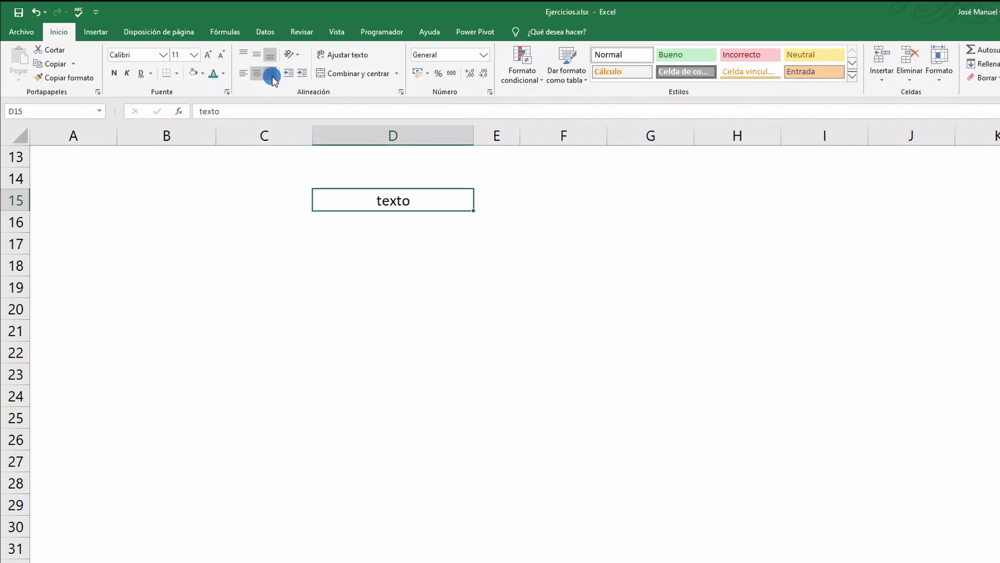
pyautogui.click(271, 76)
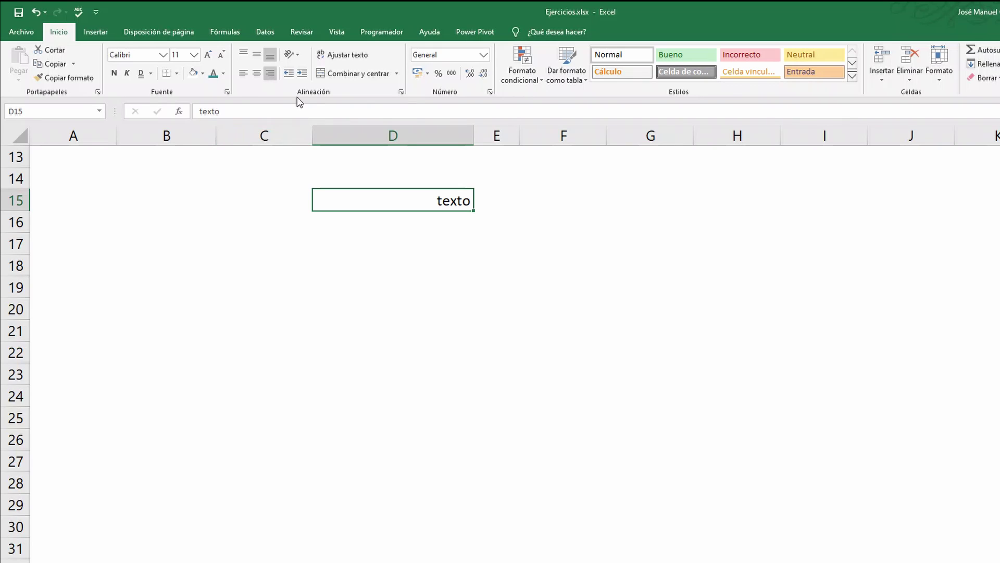
pyautogui.click(270, 74)
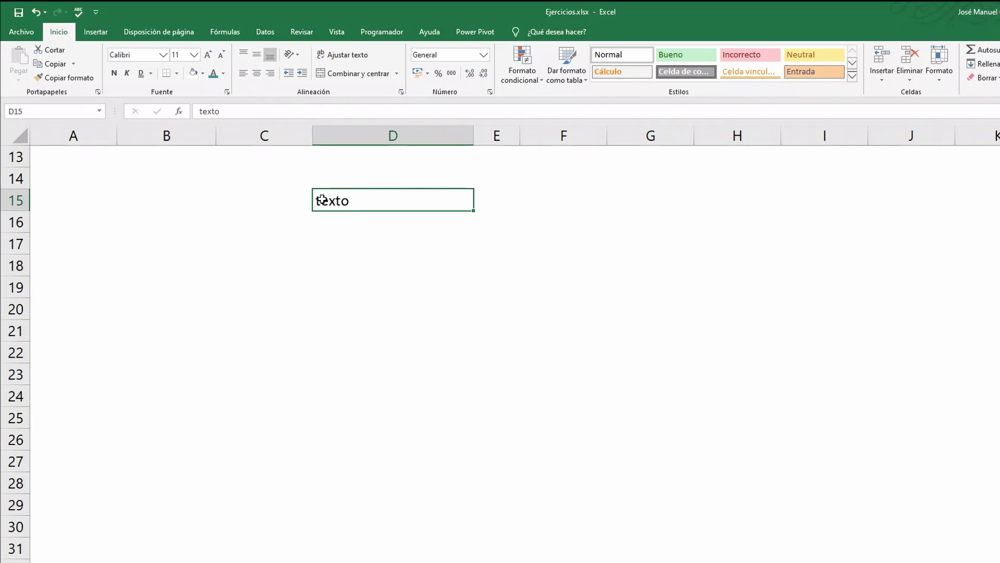
# Increase the indent of cell D15 repeatedly until its text is pushed out into column F
pyautogui.click(302, 76)
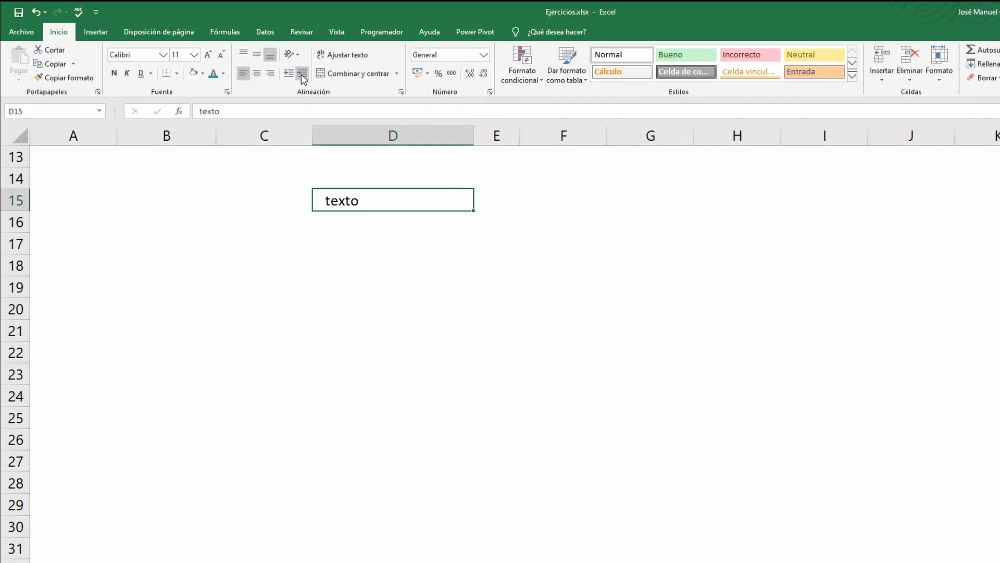
pyautogui.click(302, 76)
pyautogui.click(302, 76)
pyautogui.click(302, 76)
pyautogui.click(302, 76)
pyautogui.click(302, 76)
pyautogui.click(302, 76)
pyautogui.click(302, 76)
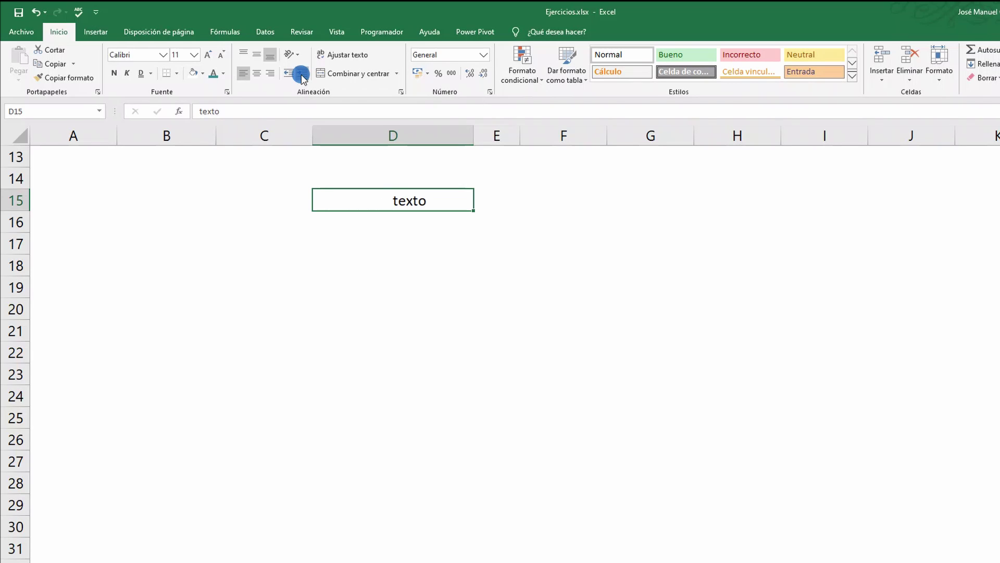
pyautogui.click(302, 76)
pyautogui.click(302, 76)
pyautogui.click(302, 77)
pyautogui.click(302, 76)
pyautogui.click(303, 76)
pyautogui.click(302, 76)
pyautogui.click(302, 76)
pyautogui.click(302, 76)
pyautogui.click(302, 76)
pyautogui.click(302, 76)
pyautogui.click(302, 76)
pyautogui.click(302, 76)
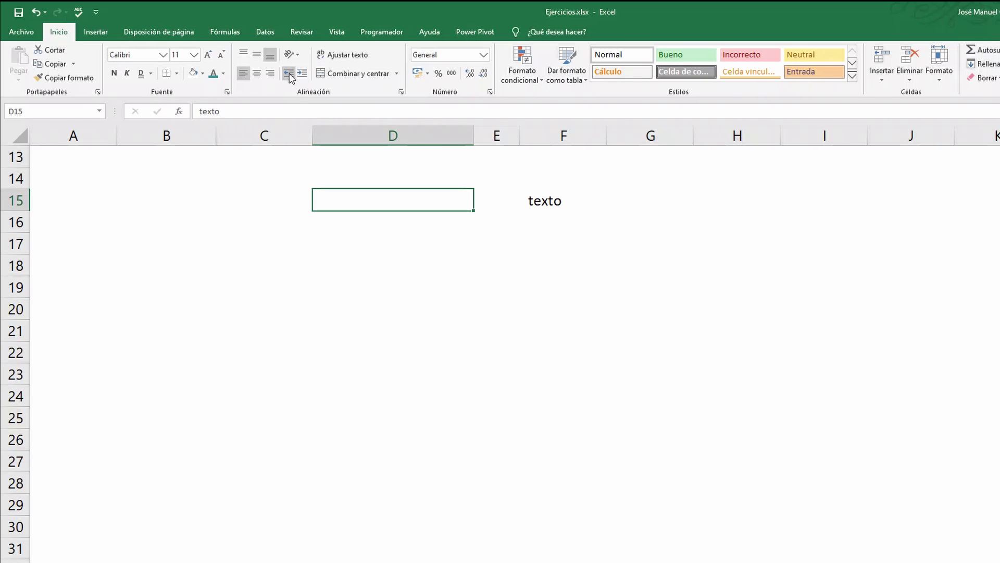
# Decrease the indent of cell D15 repeatedly until its text is back at the cell's left edge
pyautogui.click(289, 74)
pyautogui.click(289, 73)
pyautogui.click(289, 73)
pyautogui.click(288, 73)
pyautogui.click(289, 73)
pyautogui.click(289, 74)
pyautogui.click(289, 74)
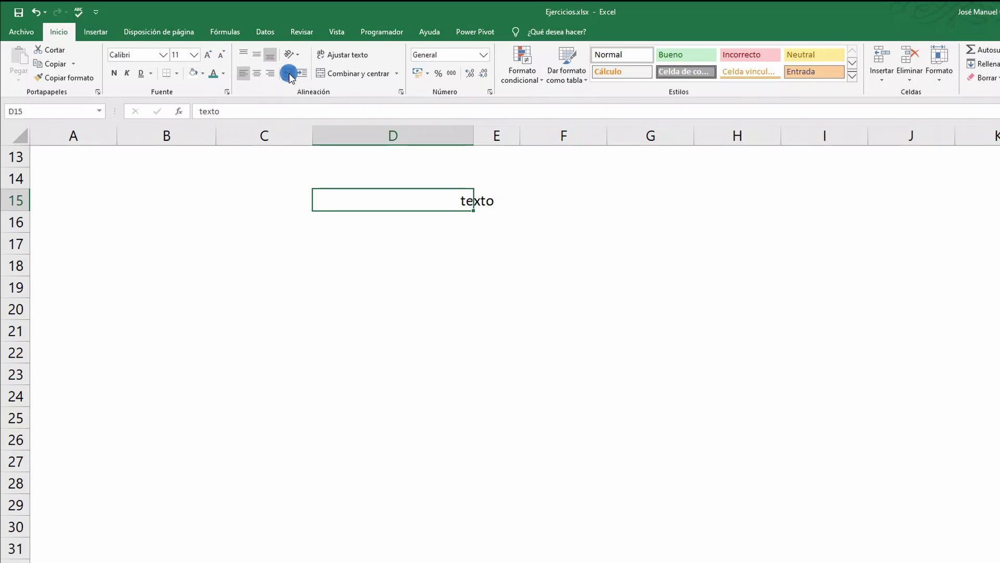
pyautogui.click(288, 73)
pyautogui.click(289, 73)
pyautogui.click(289, 74)
pyautogui.click(288, 73)
pyautogui.click(288, 74)
pyautogui.click(289, 73)
pyautogui.click(289, 73)
pyautogui.click(289, 74)
pyautogui.click(289, 73)
pyautogui.click(288, 73)
pyautogui.click(288, 73)
pyautogui.click(289, 73)
pyautogui.click(289, 73)
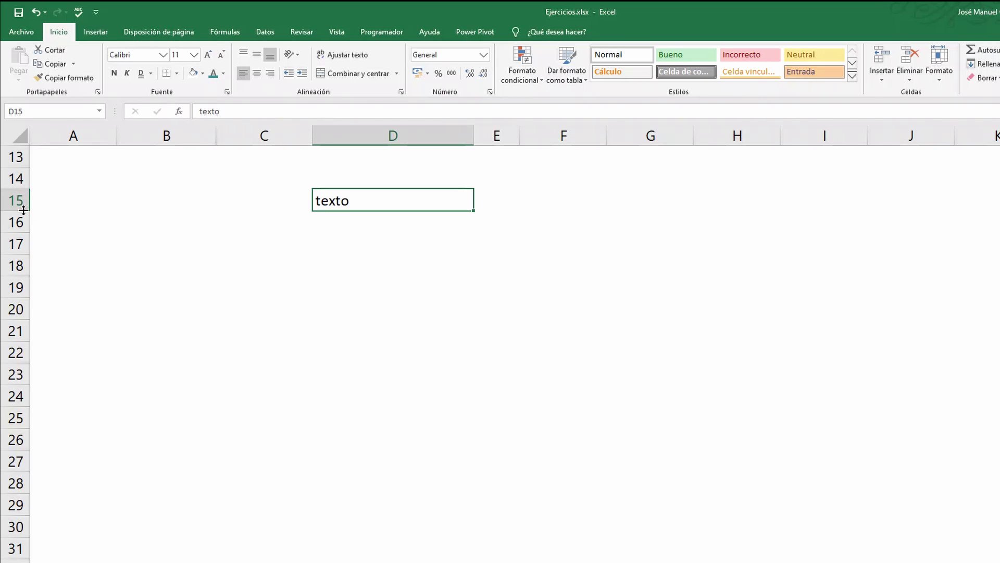
# Enlarge row 15 to about twice its height and try middle and top vertical alignment on cell D15
pyautogui.moveTo(22, 210); pyautogui.dragTo(29, 237)
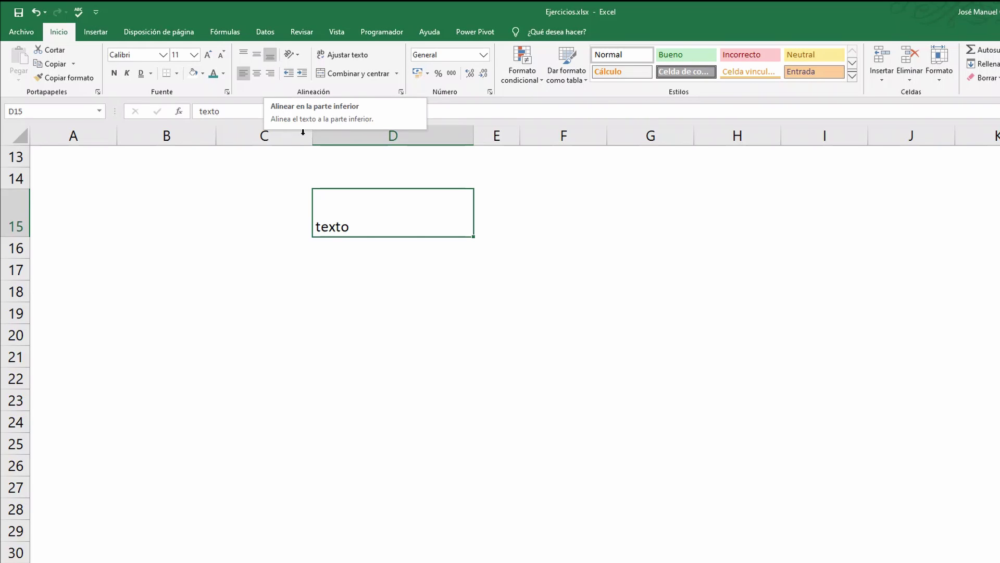
pyautogui.click(256, 58)
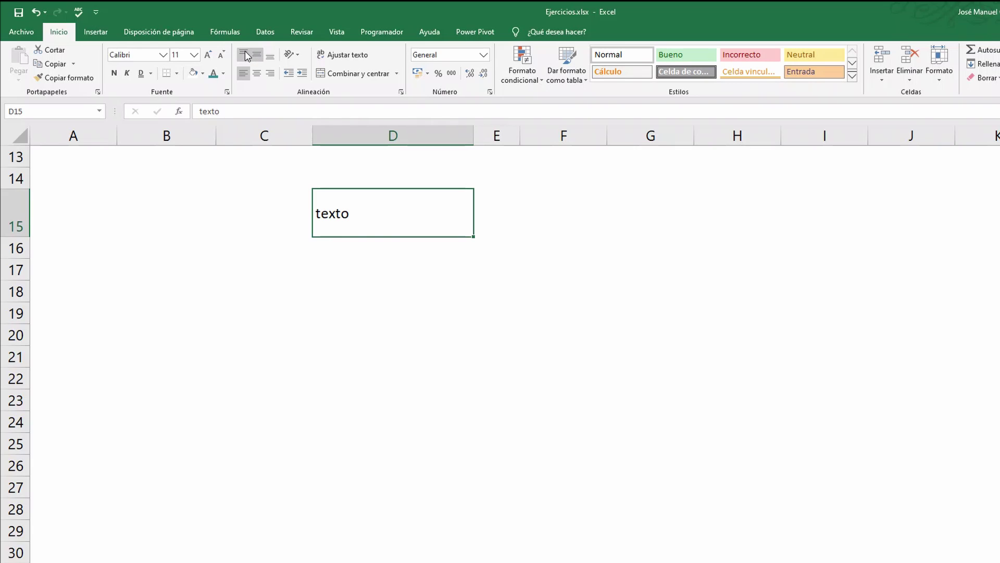
pyautogui.click(244, 54)
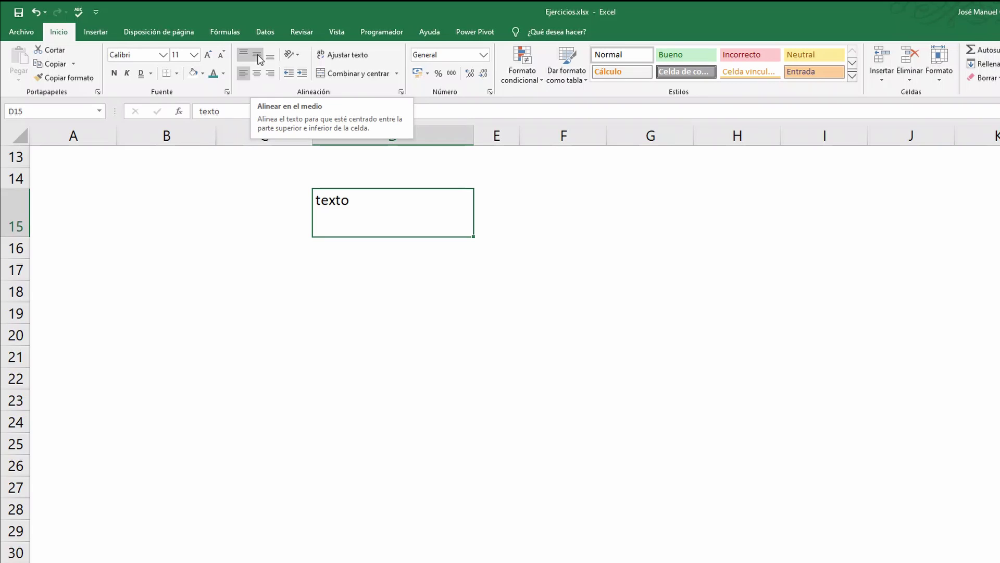
# Centre the text of D15 vertically and horizontally, and reset it to bottom alignment with no horizontal centring
pyautogui.click(257, 56)
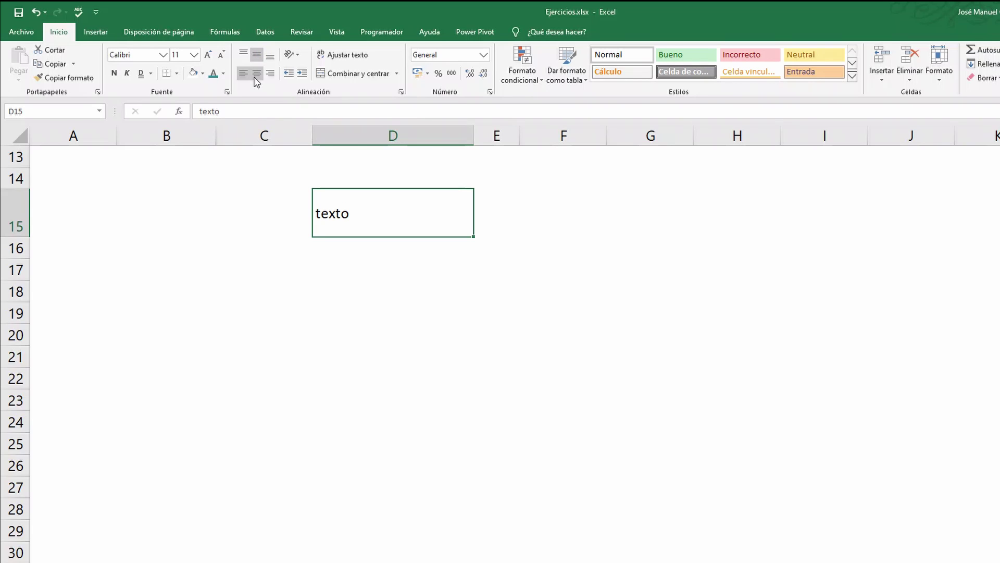
pyautogui.click(256, 75)
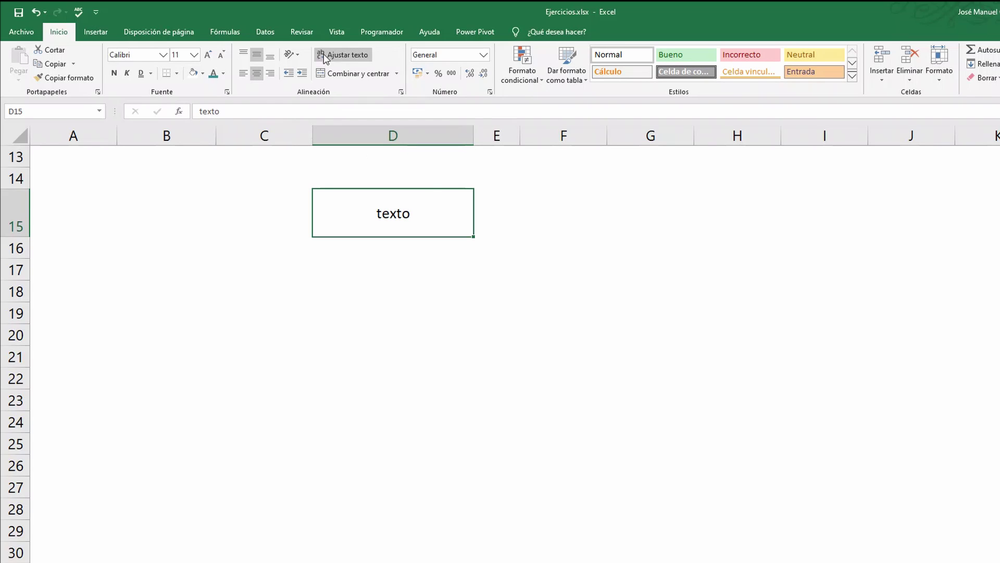
pyautogui.click(270, 55)
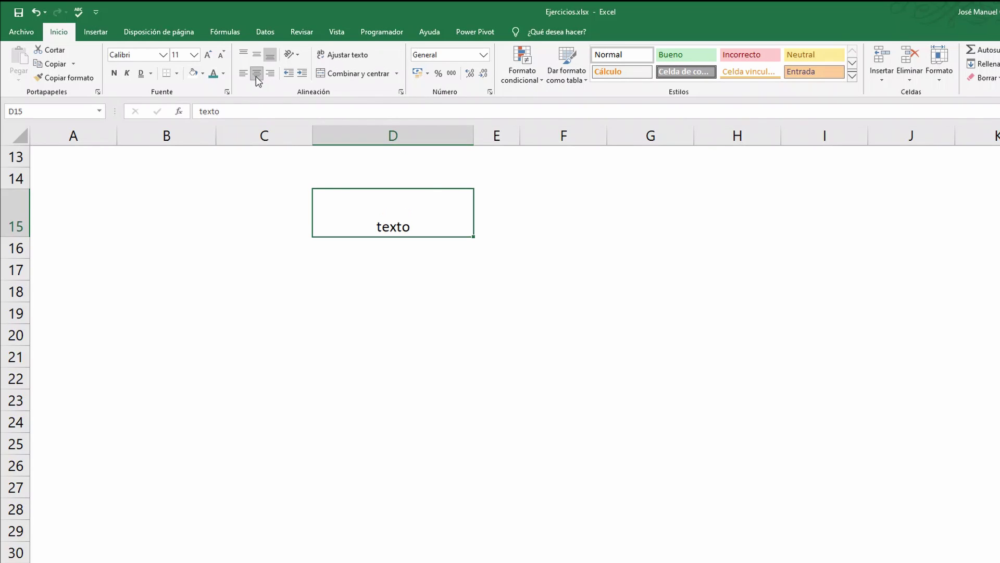
pyautogui.click(256, 74)
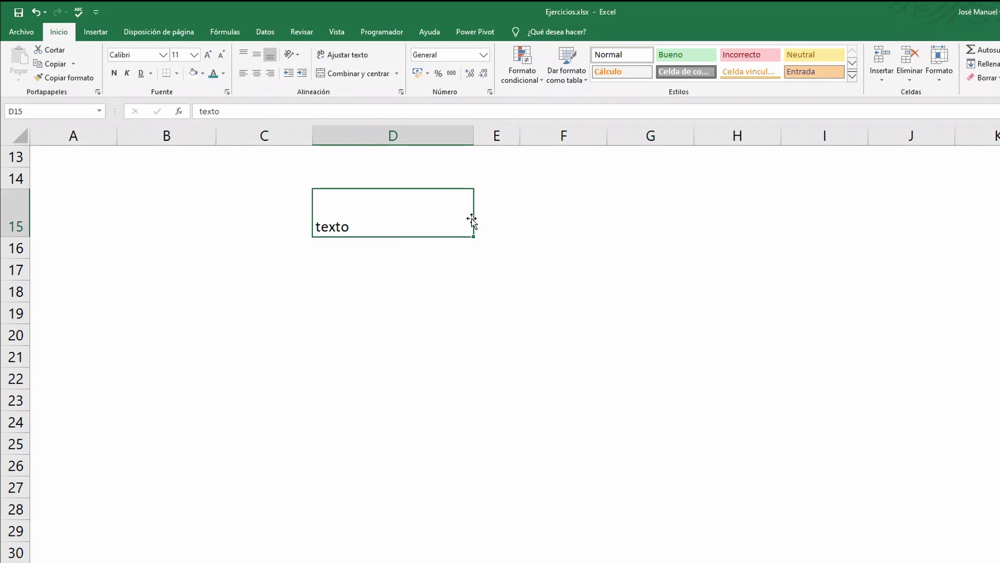
# Replace the text of cell D15 with "En un lugar de la Mancha de cuyo nombre no quiero acordarme"
pyautogui.moveTo(231, 110); pyautogui.dragTo(189, 111)
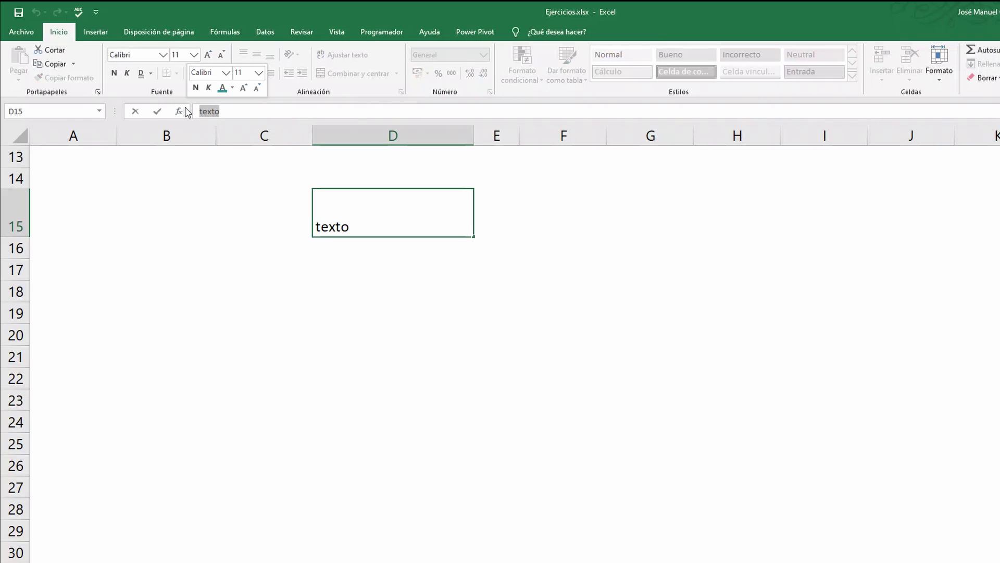
pyautogui.write('En u')
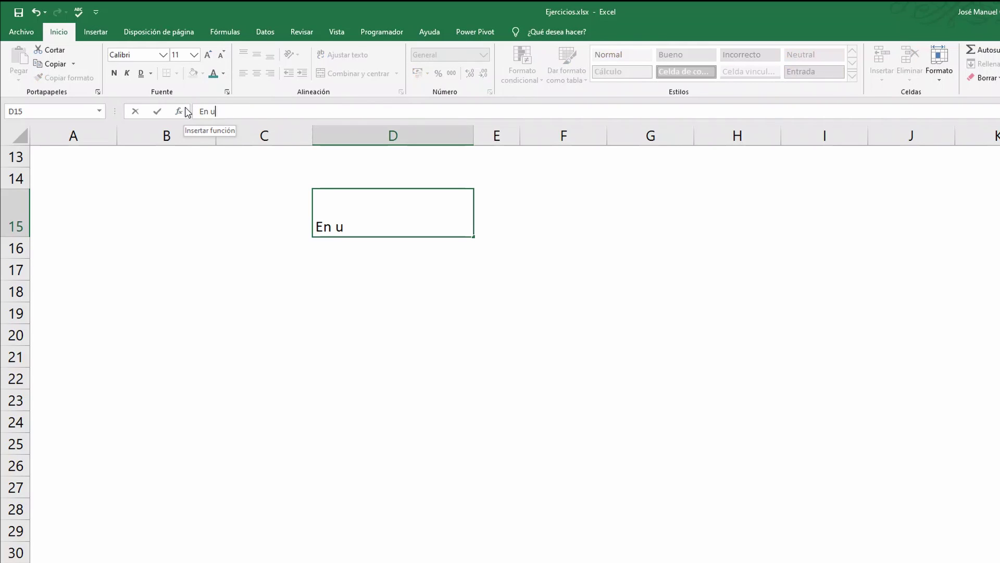
pyautogui.write('n lugar de la Ma')
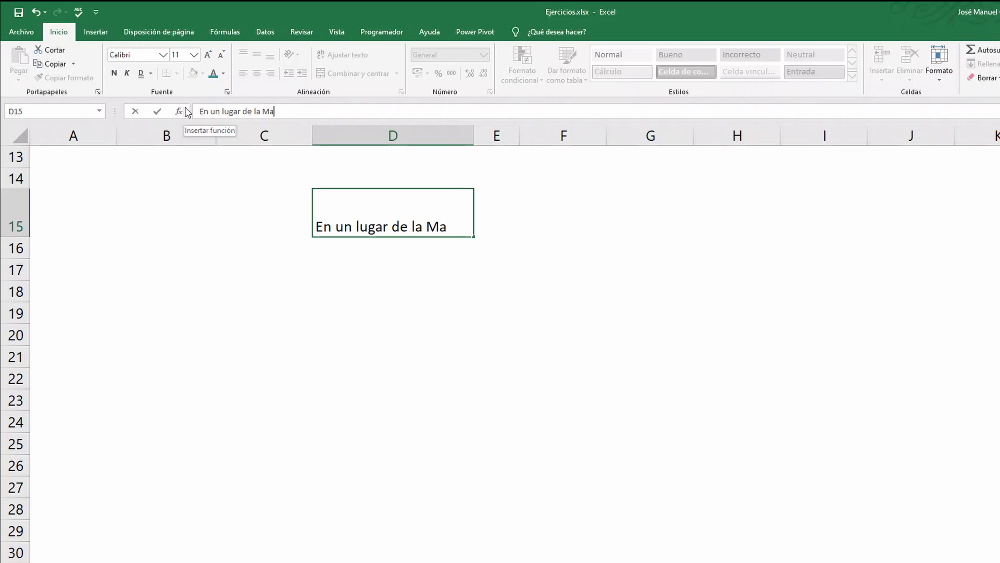
pyautogui.write('ncha')
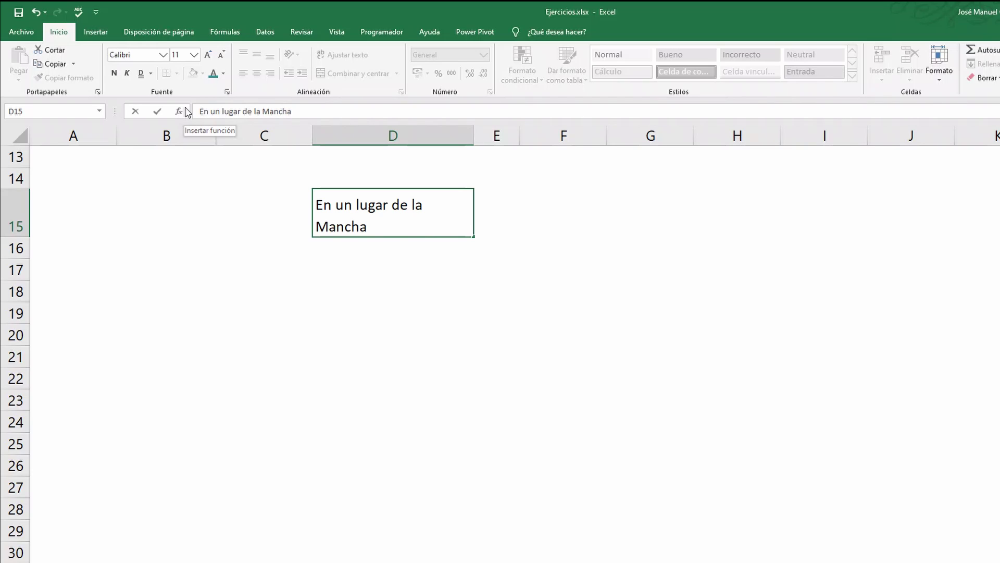
pyautogui.write(' de cuyo nombre ')
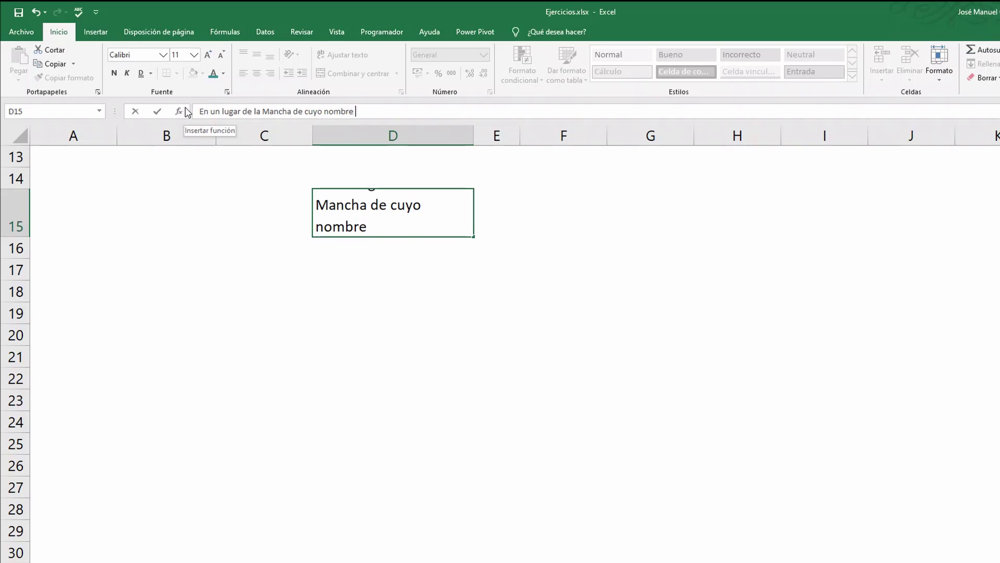
pyautogui.write('no quiero acord')
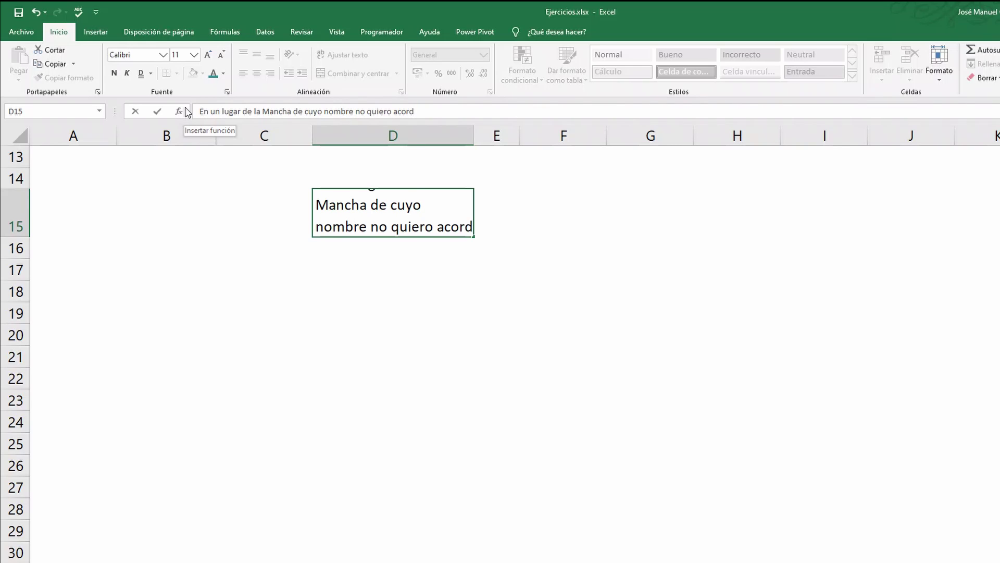
pyautogui.write('arme')
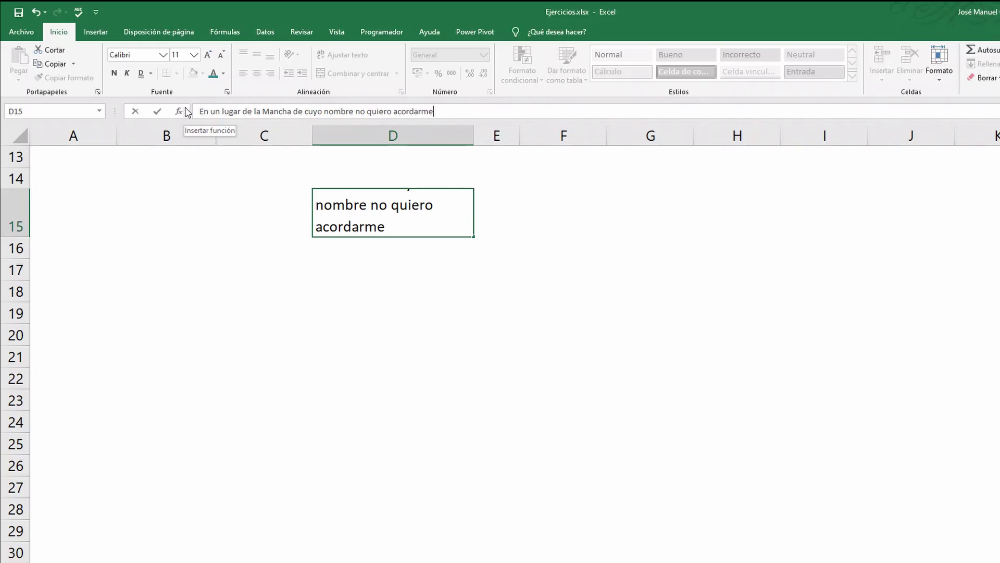
pyautogui.hotkey('ctrl', 'Return')
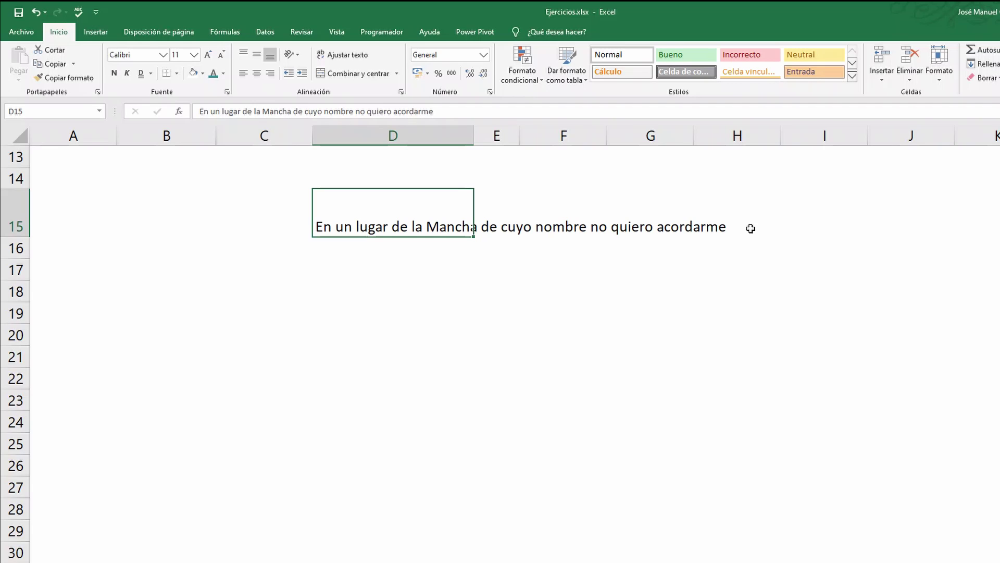
# Enter 1 in cell E15 to cut off the overflowing text of D15, and clear E15 again
pyautogui.click(508, 225)
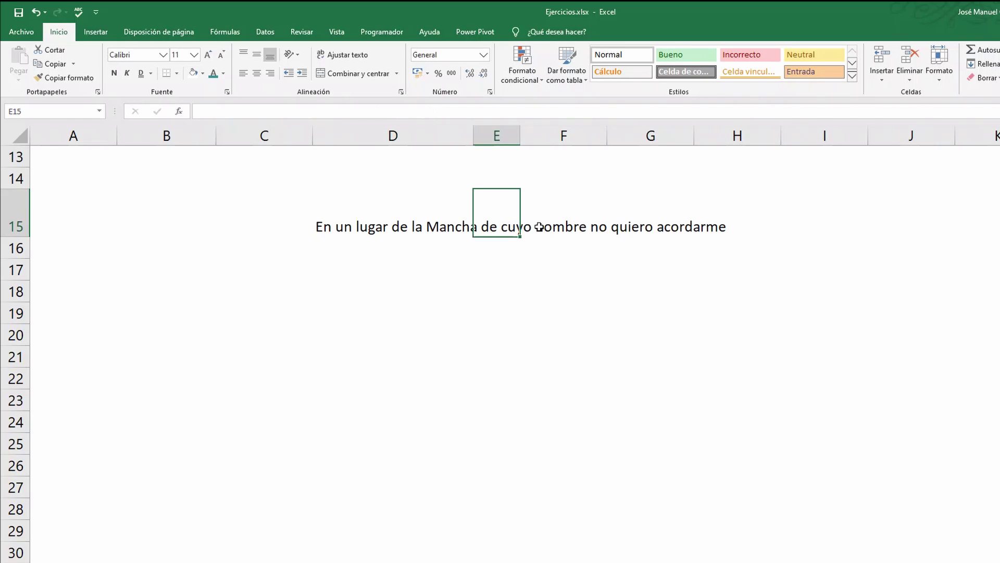
pyautogui.write('1')
pyautogui.hotkey('ctrl', 'Return')
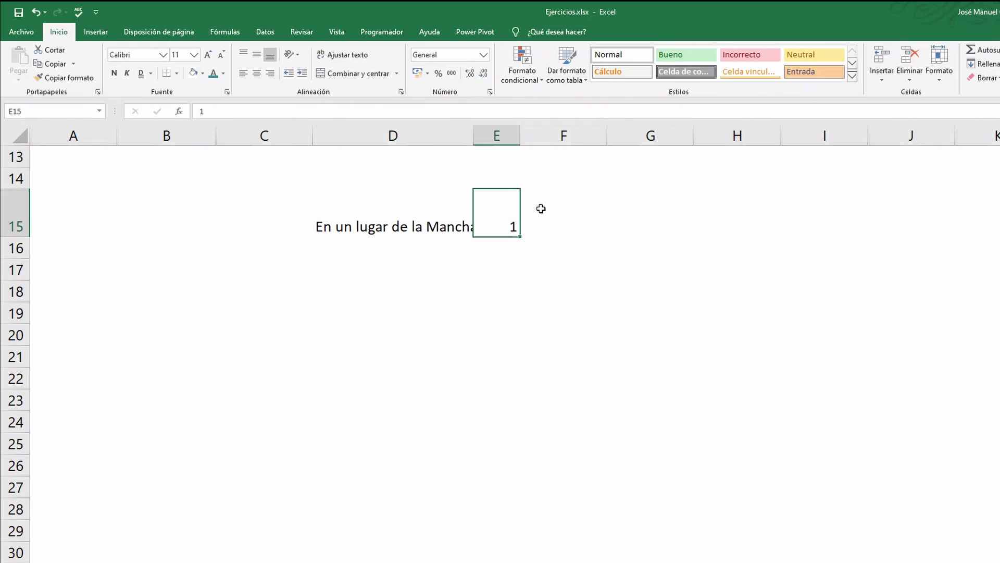
pyautogui.press('Delete')
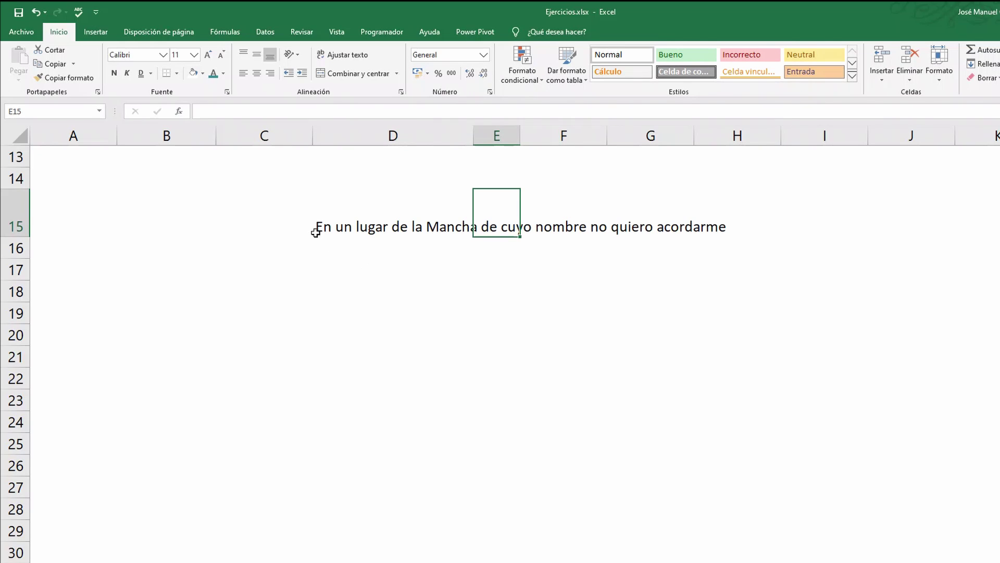
# Set the horizontal alignment of D15:I15 to Centrar en la selección
pyautogui.click(329, 224)
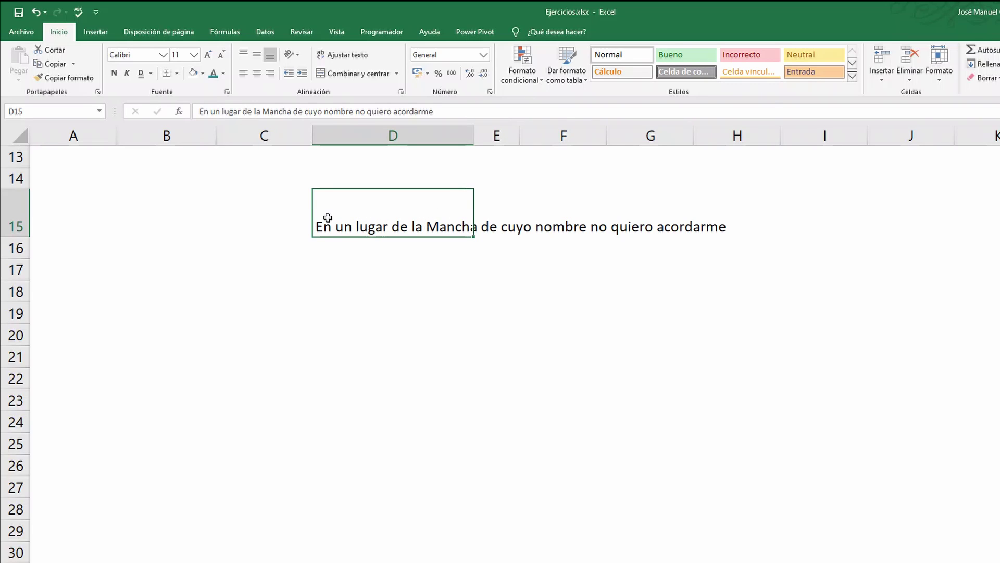
pyautogui.moveTo(331, 217); pyautogui.dragTo(841, 234)
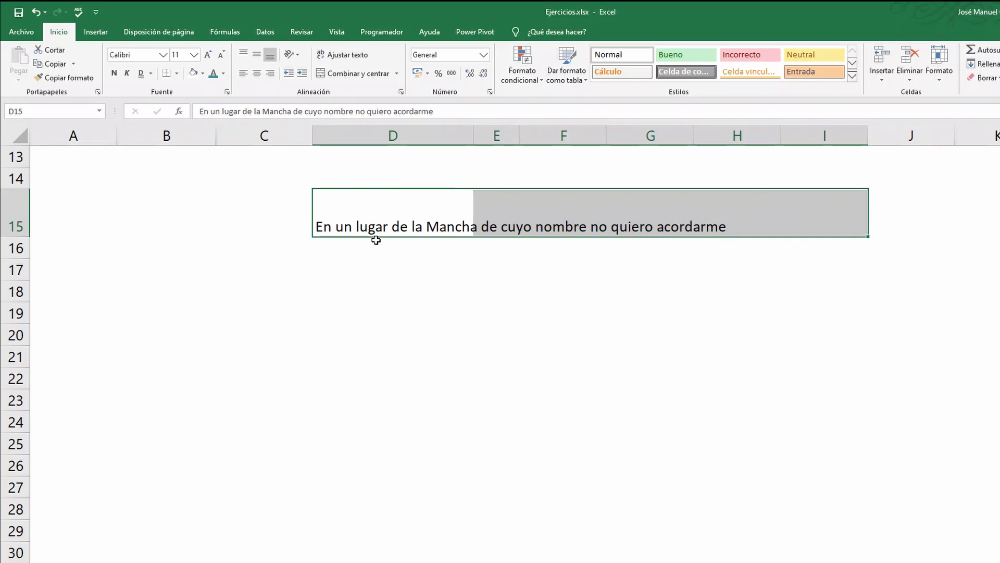
pyautogui.click(401, 93)
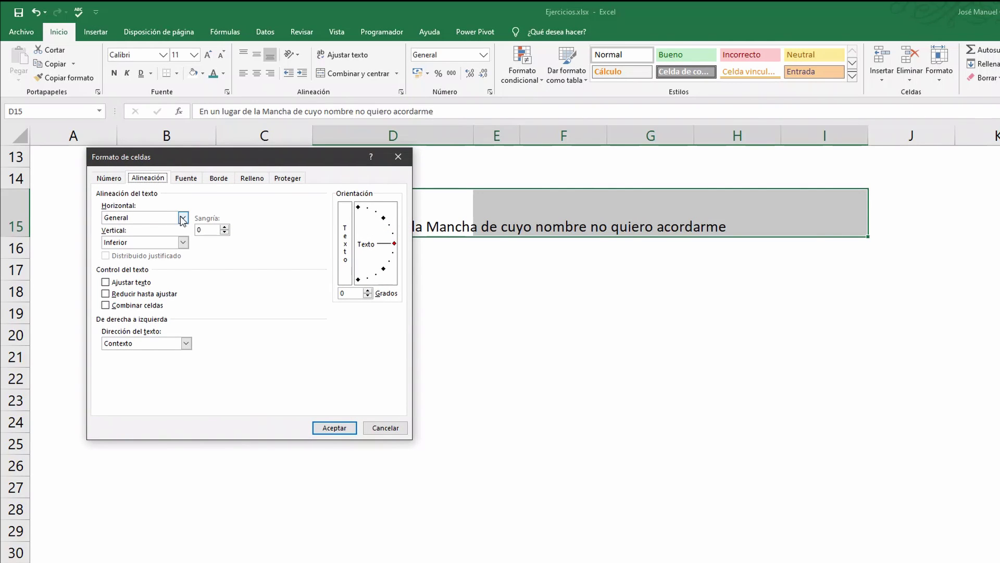
pyautogui.click(183, 219)
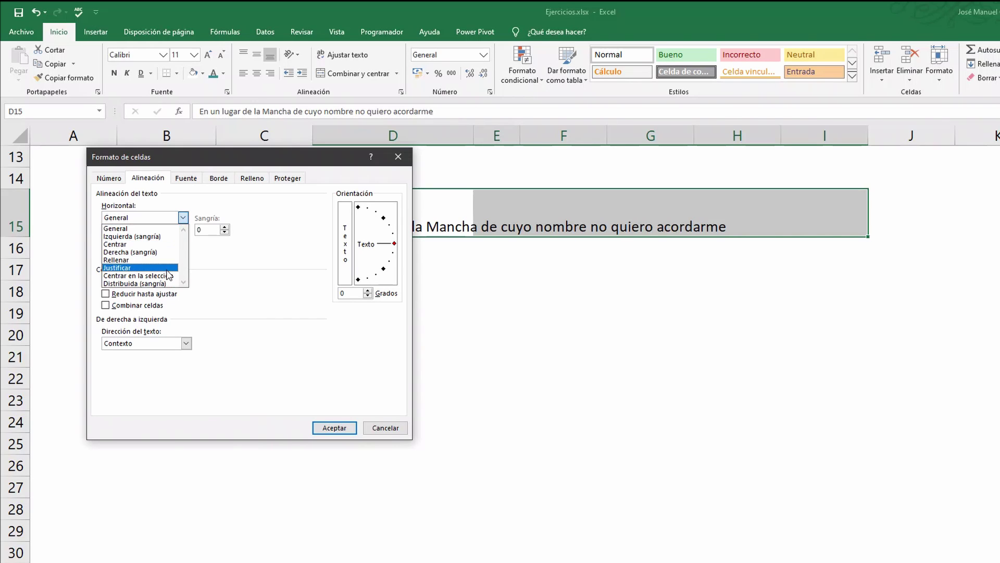
pyautogui.click(165, 276)
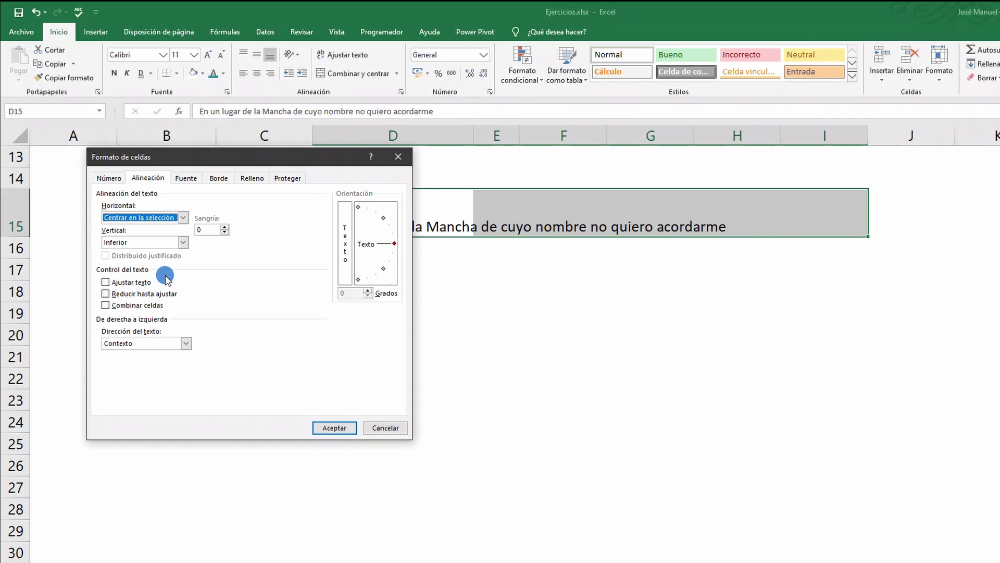
pyautogui.click(335, 428)
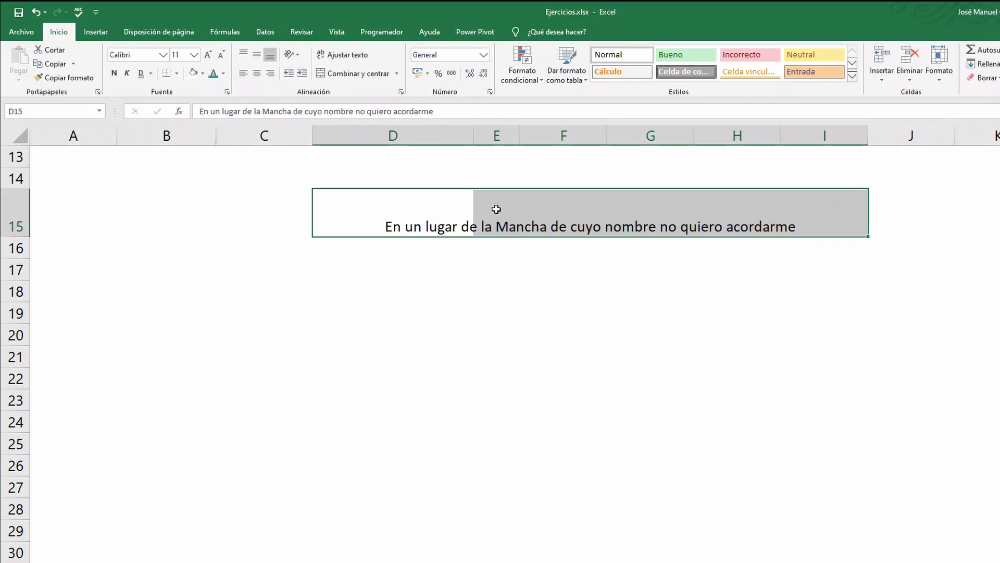
# Check the centred text with the range deselected and reselected, and undo the centring across D15:I15
pyautogui.click(819, 179)
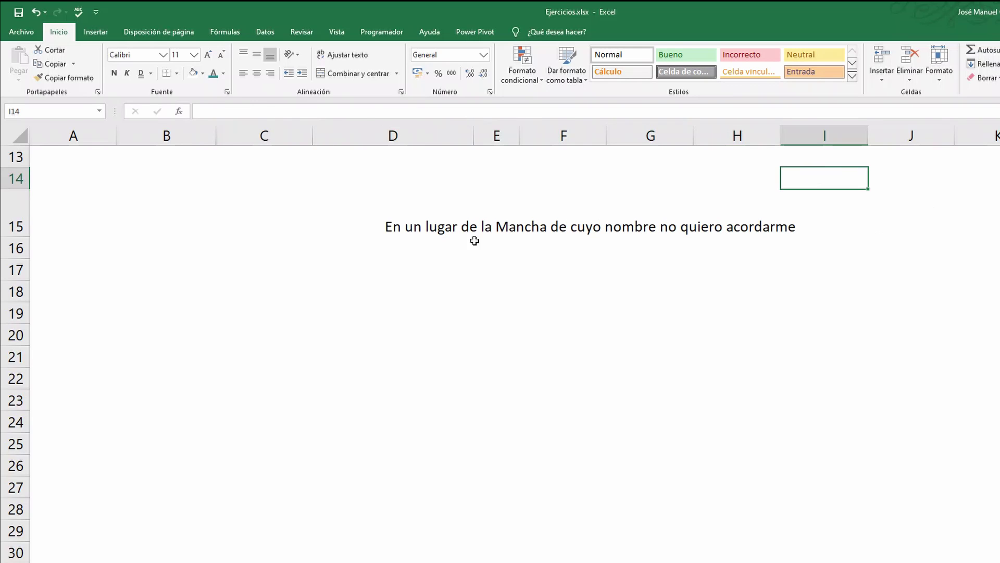
pyautogui.moveTo(326, 214); pyautogui.dragTo(813, 223)
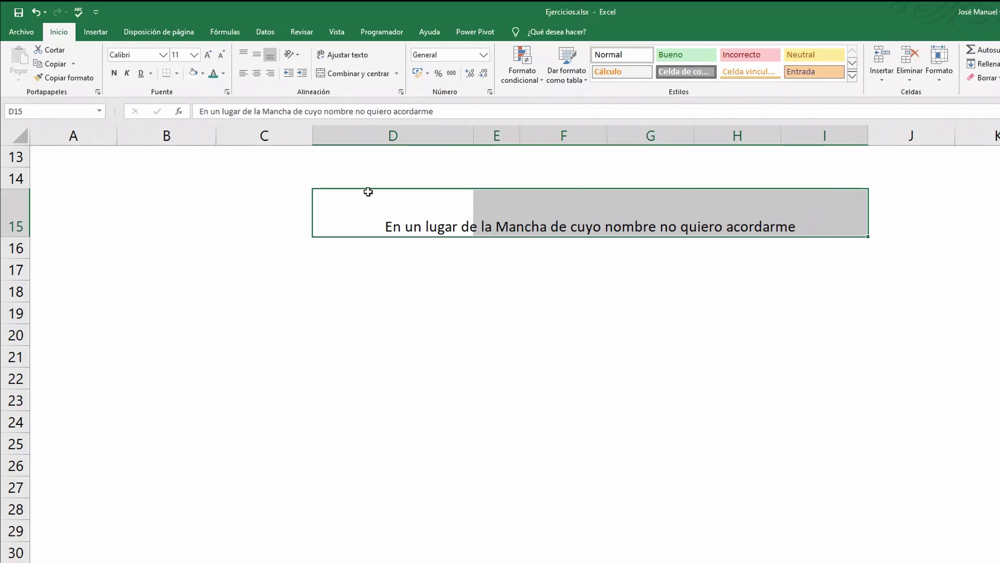
pyautogui.click(36, 11)
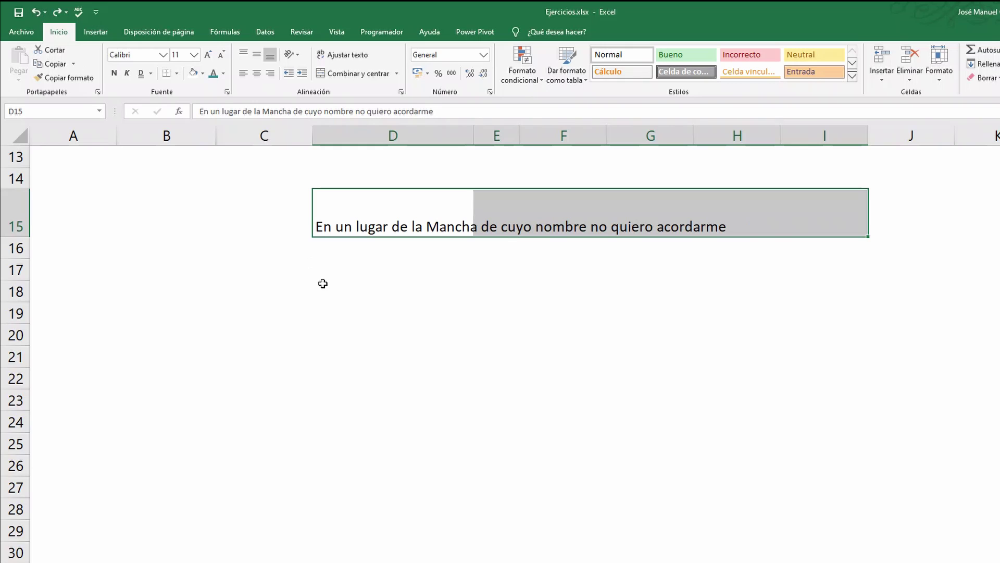
# Set the horizontal alignment of cell D15 alone to Justificar
pyautogui.click(340, 220)
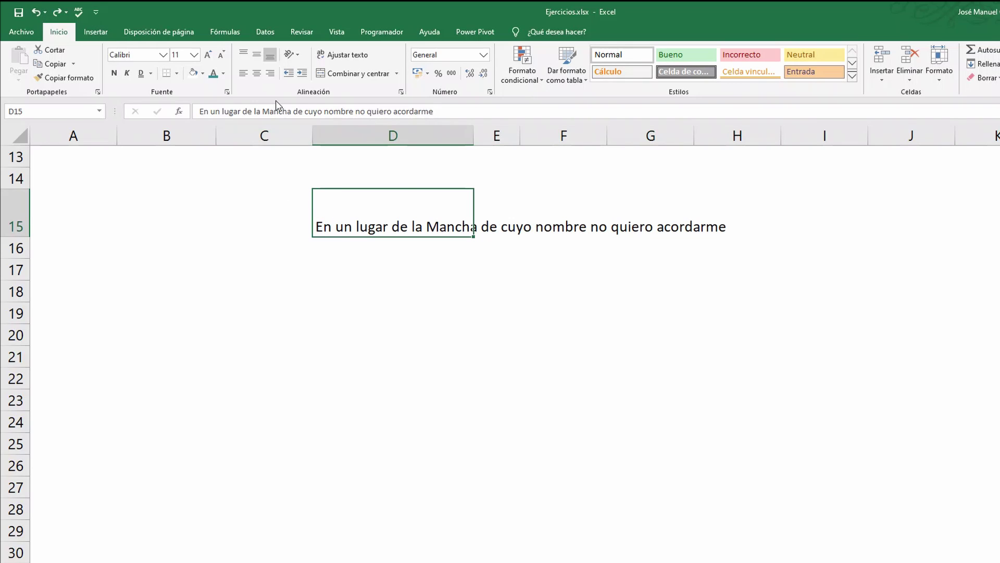
pyautogui.click(402, 92)
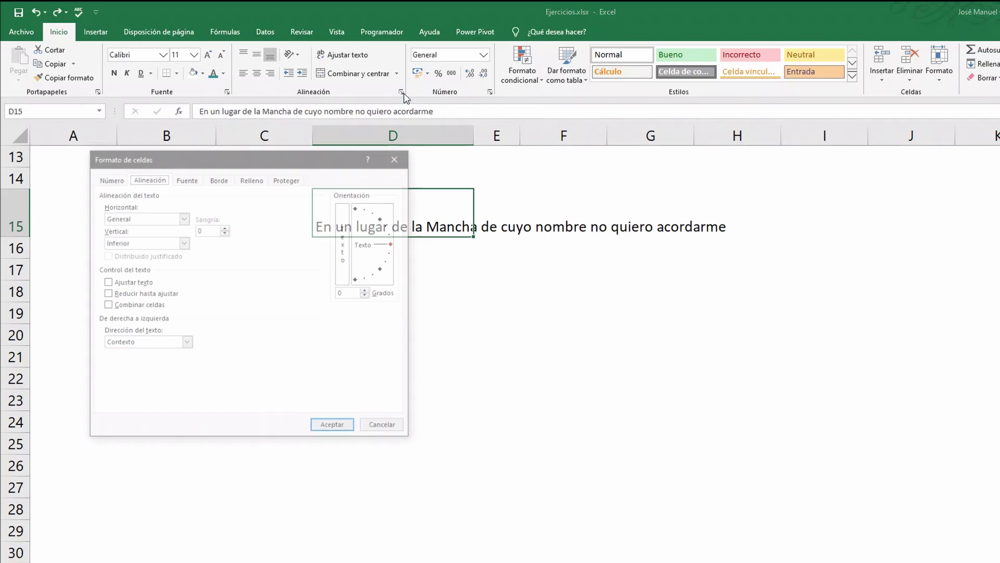
pyautogui.click(183, 217)
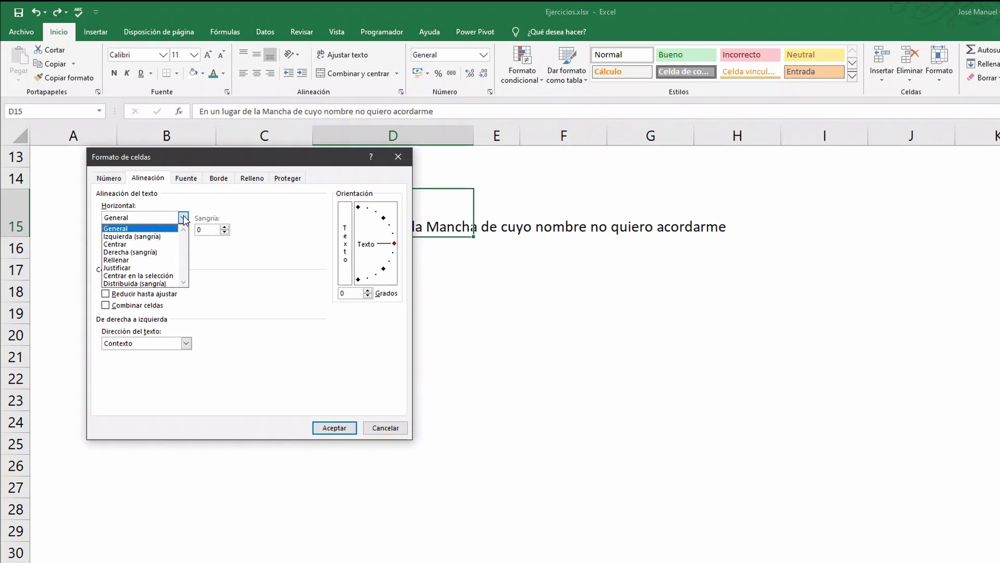
pyautogui.click(126, 268)
pyautogui.click(334, 425)
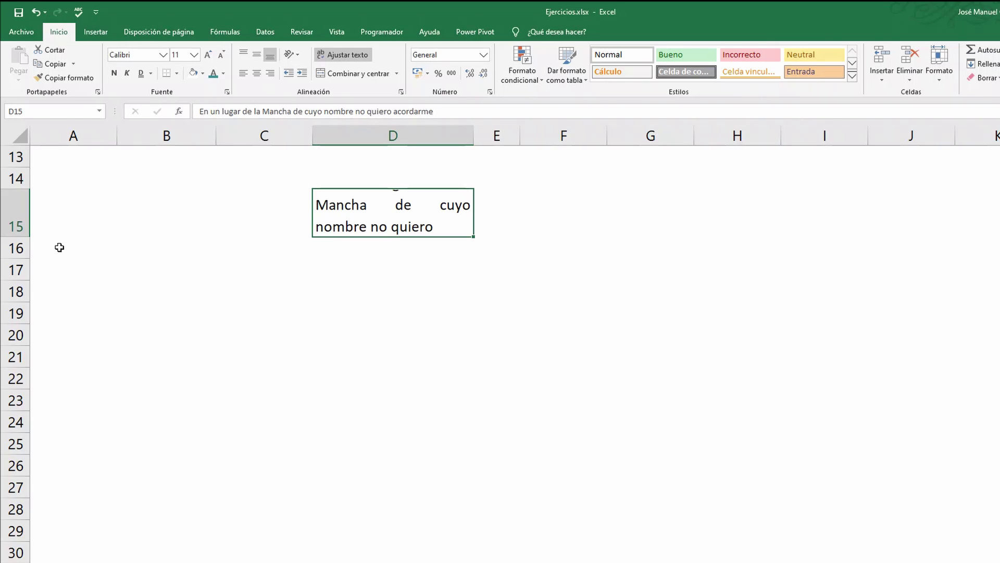
# Fit row 15's height to the justified text, and widen column D before narrowing it to slightly less than its original width
pyautogui.doubleClick(17, 237)
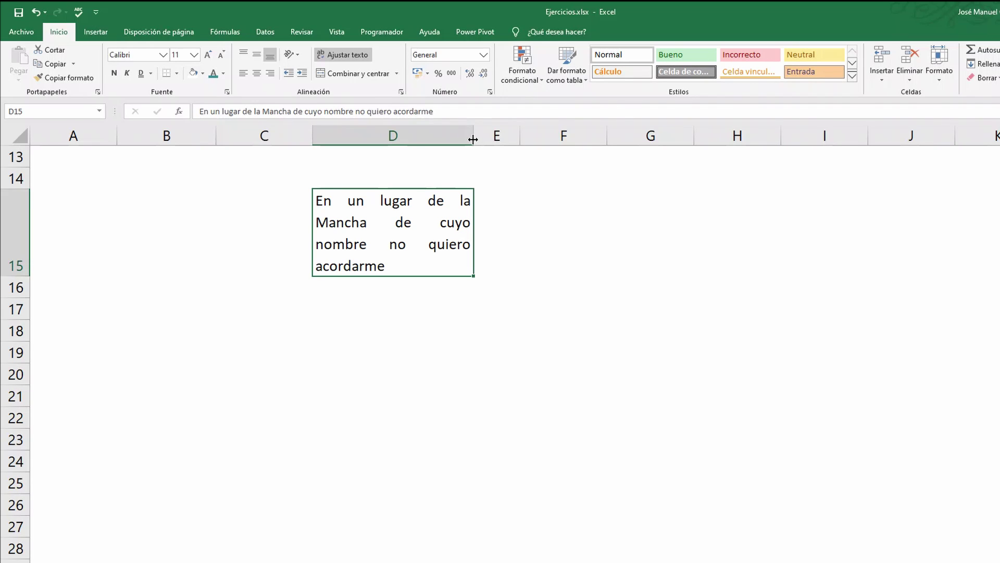
pyautogui.moveTo(473, 139); pyautogui.dragTo(517, 139)
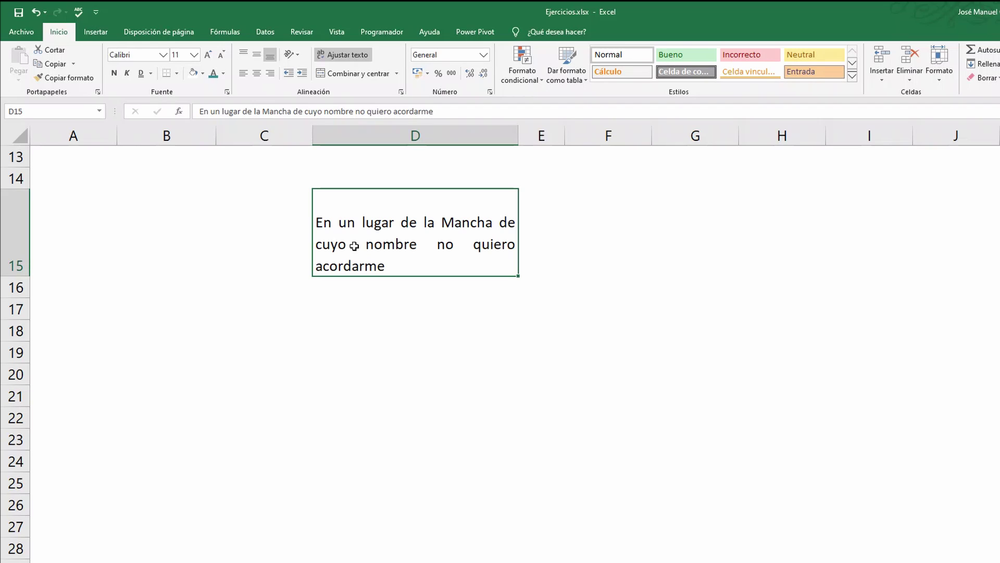
pyautogui.moveTo(518, 137); pyautogui.dragTo(464, 142)
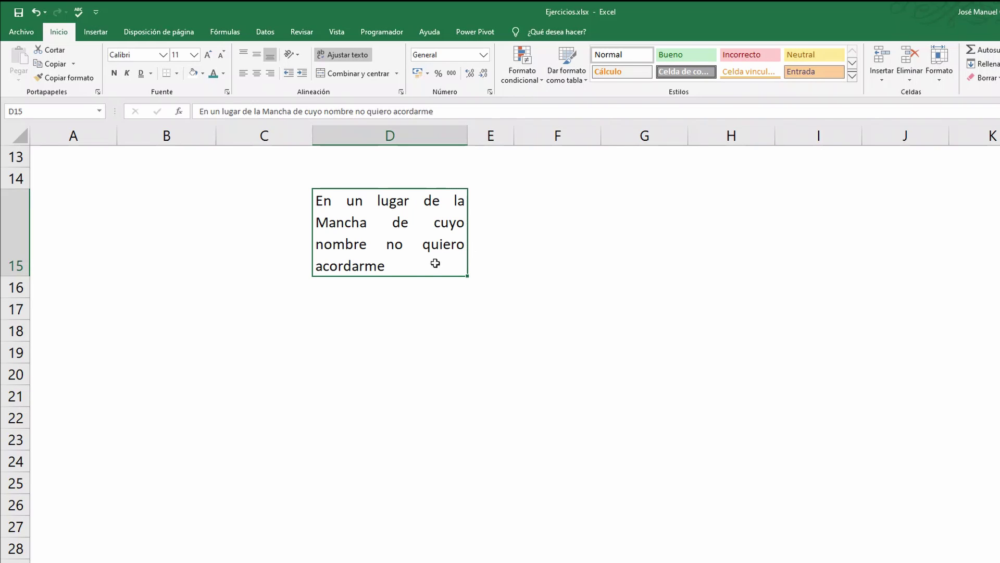
# Reset the horizontal alignment of cell D15 to General
pyautogui.click(400, 93)
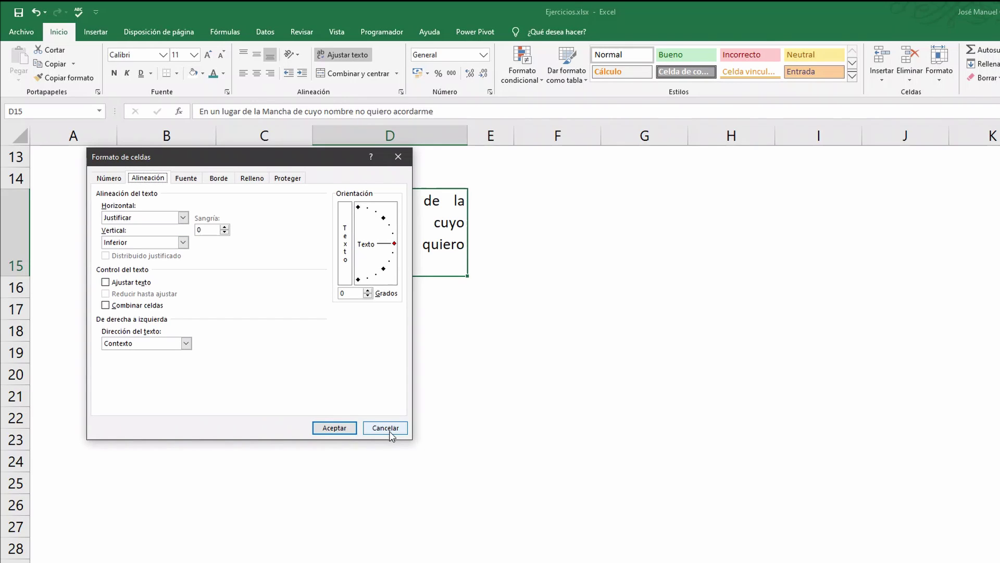
pyautogui.click(183, 218)
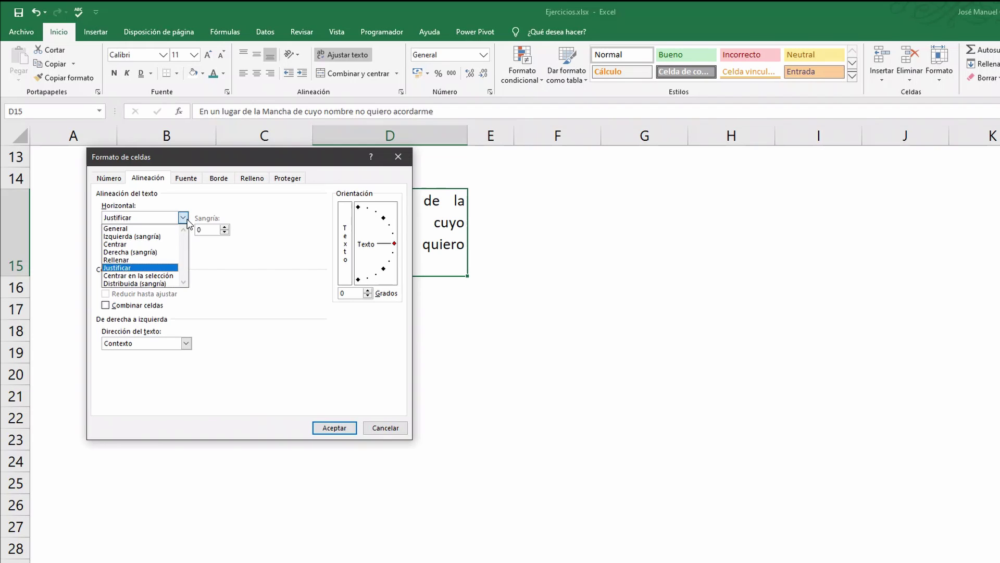
pyautogui.click(115, 229)
pyautogui.click(334, 427)
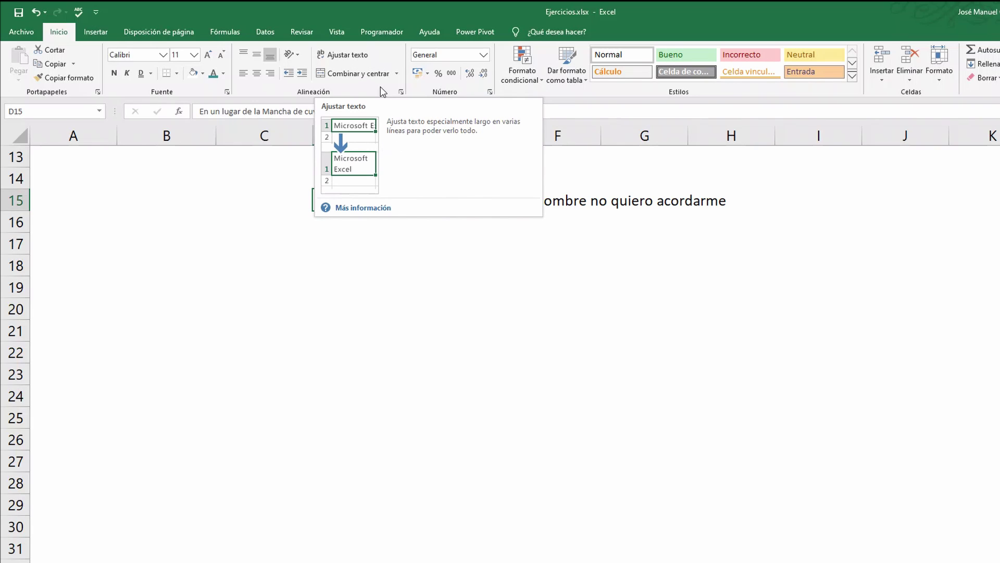
# Try Ajustar texto and Combinar y centrar on cell D15, undoing each one
pyautogui.click(364, 57)
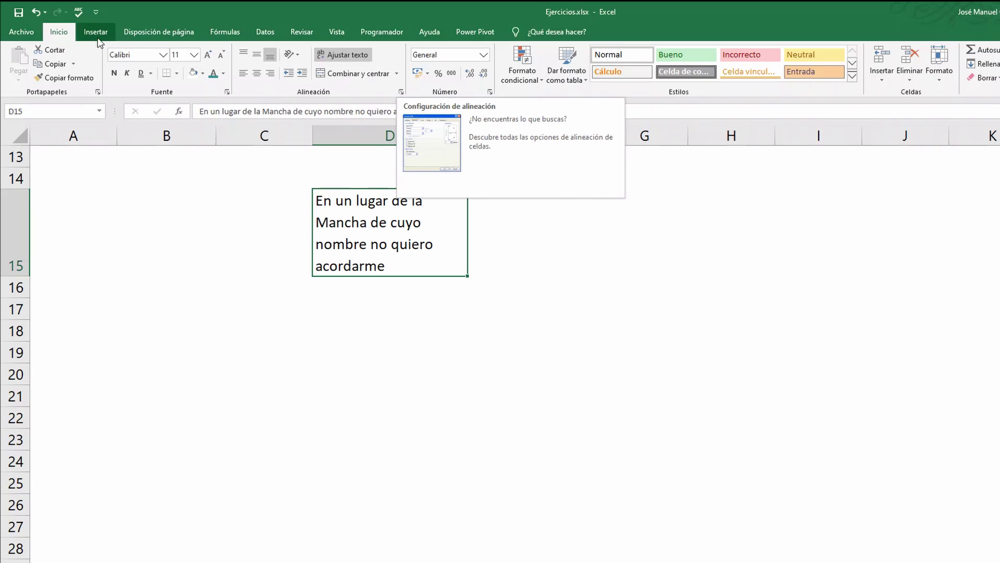
pyautogui.click(39, 11)
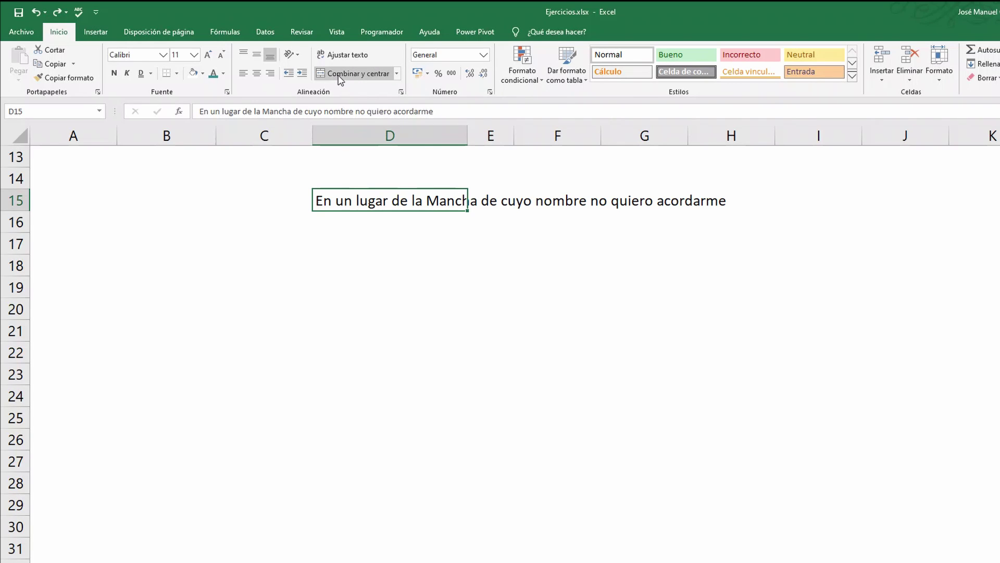
pyautogui.click(398, 74)
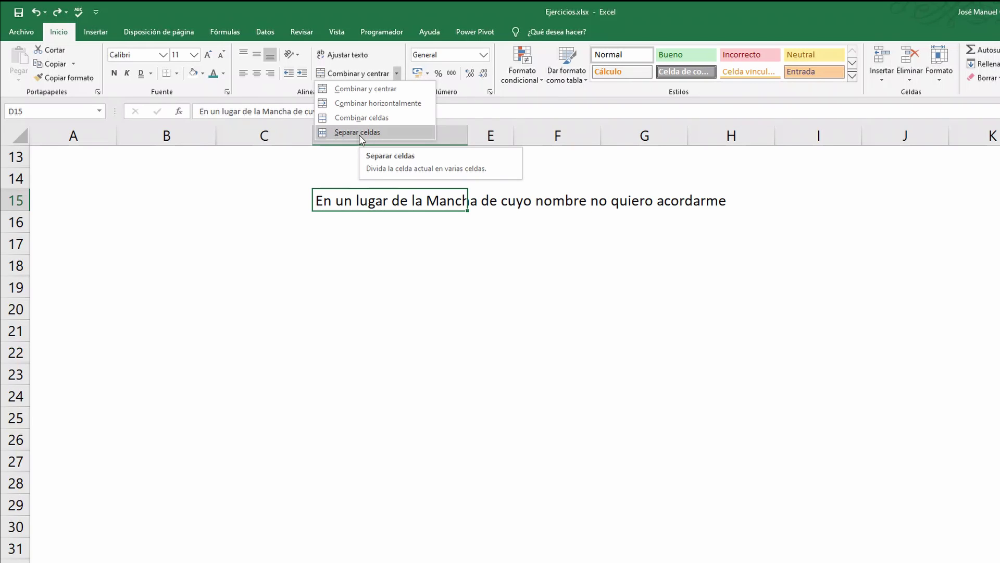
pyautogui.click(353, 90)
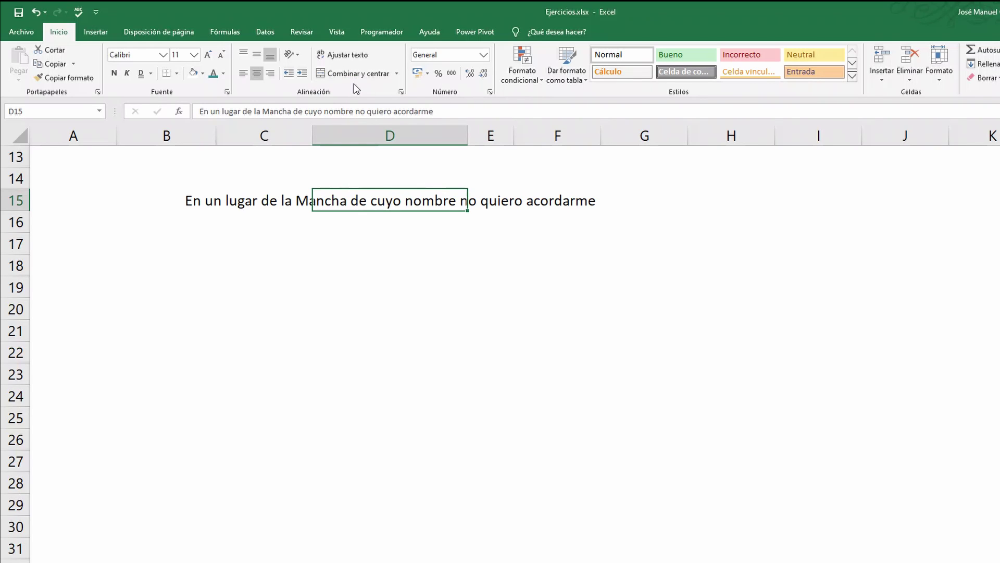
pyautogui.click(36, 11)
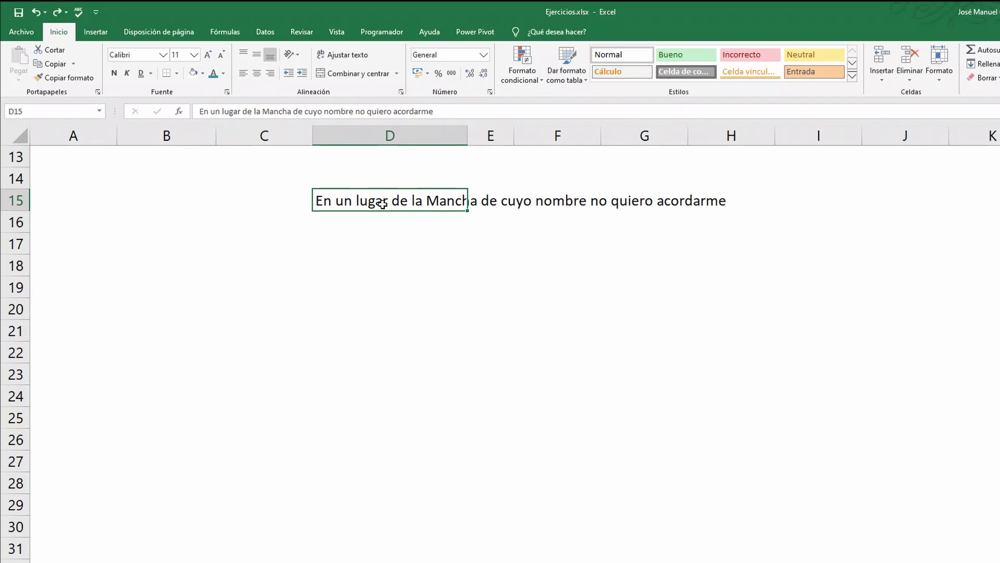
# Merge and centre the text across cells D15:I15 with Combinar y centrar
pyautogui.moveTo(349, 201); pyautogui.dragTo(469, 202)
pyautogui.moveTo(560, 196); pyautogui.dragTo(811, 211)
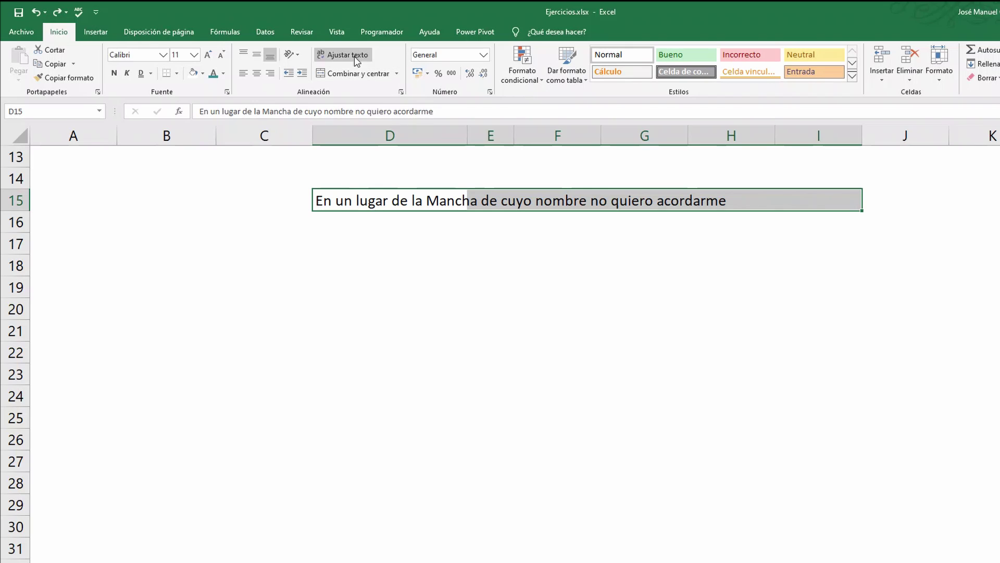
pyautogui.click(355, 76)
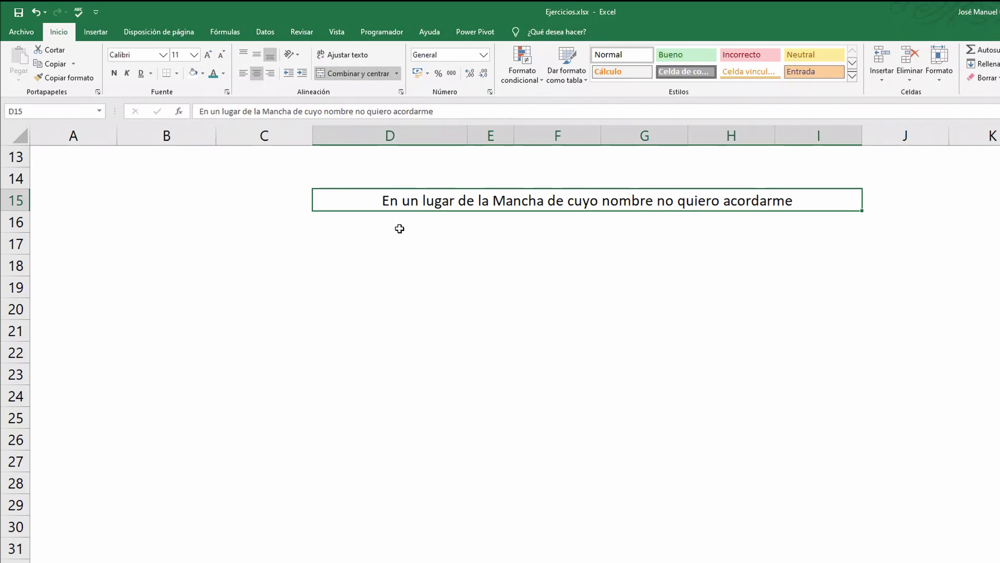
# Turn on the display of the worksheet gridlines (Líneas de cuadrícula)
pyautogui.click(366, 264)
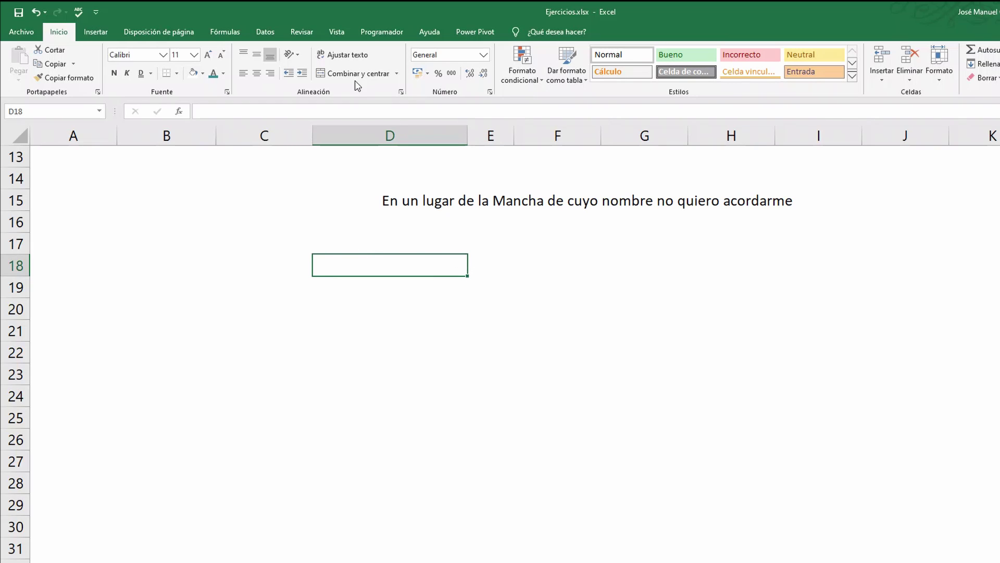
pyautogui.click(334, 31)
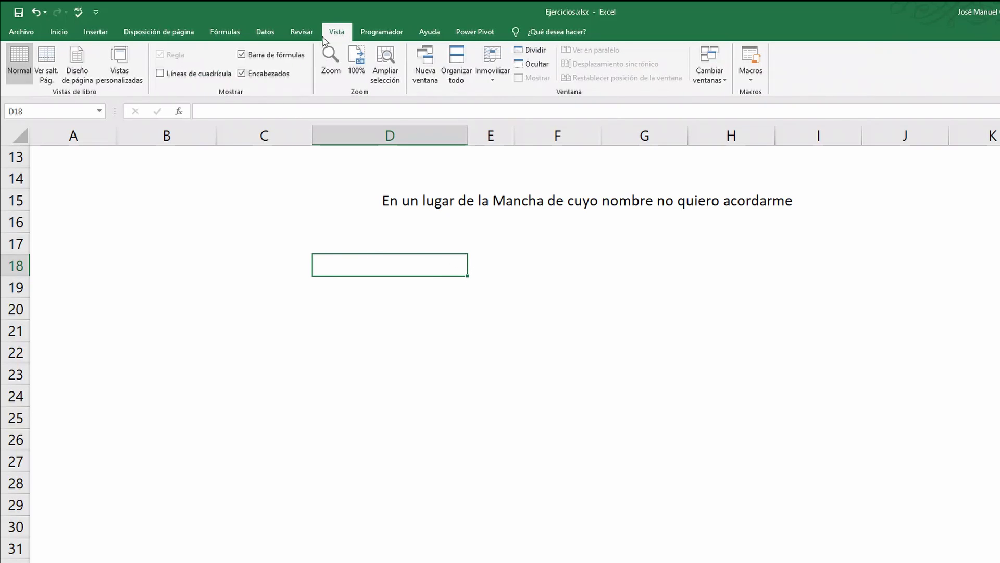
pyautogui.click(189, 74)
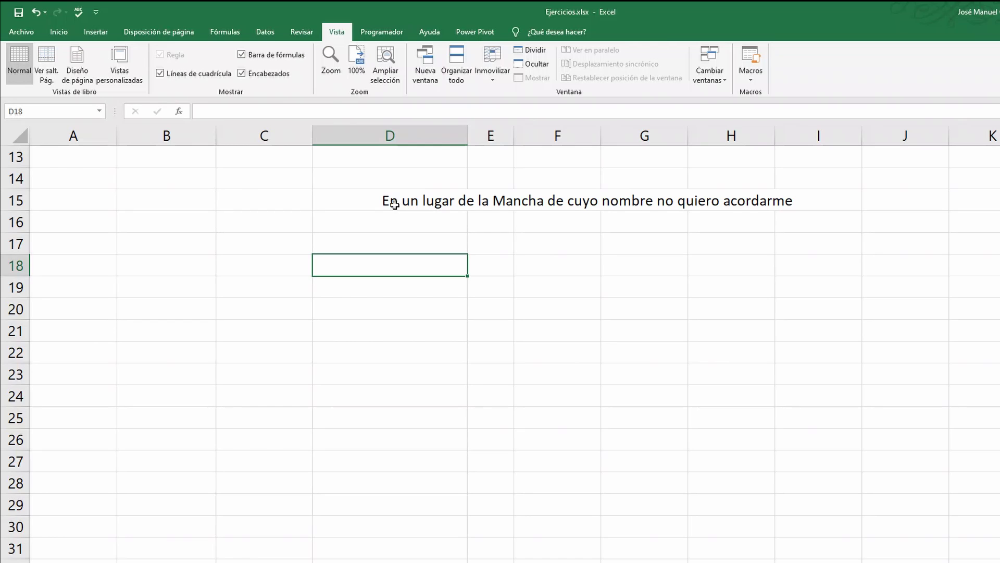
# Fill the merged cell D15:I15 with yellow
pyautogui.click(394, 204)
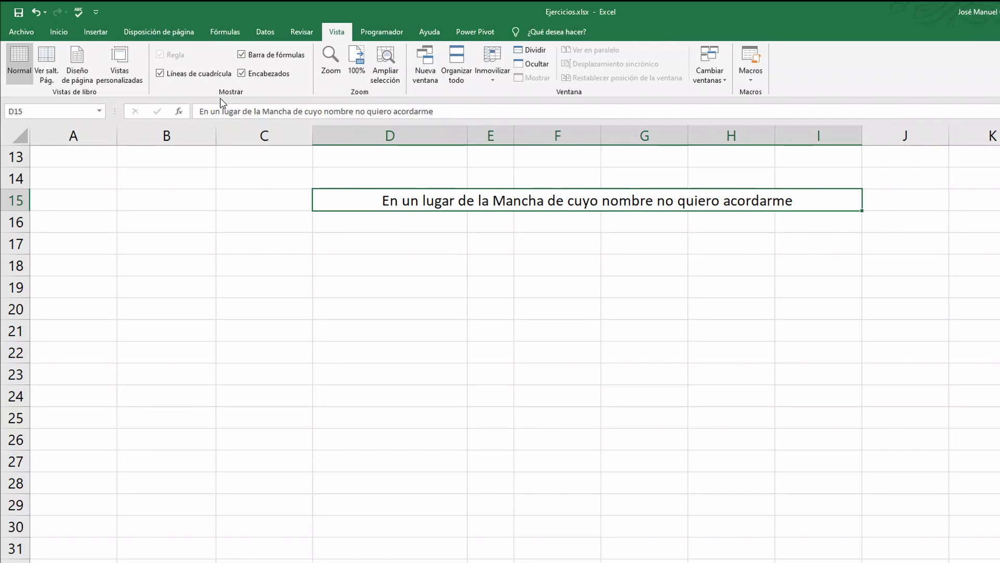
pyautogui.click(57, 32)
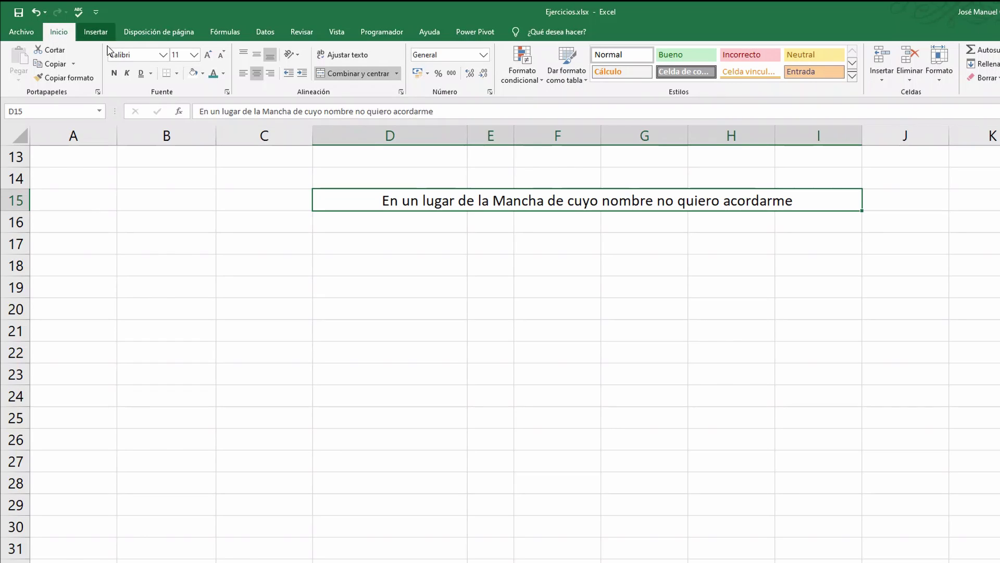
pyautogui.click(203, 73)
pyautogui.click(223, 167)
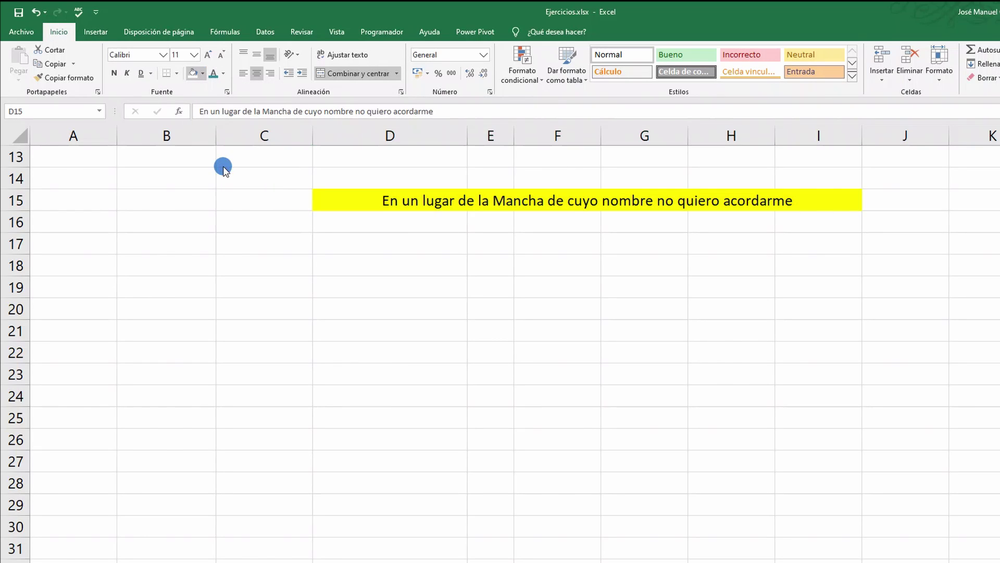
pyautogui.click(414, 223)
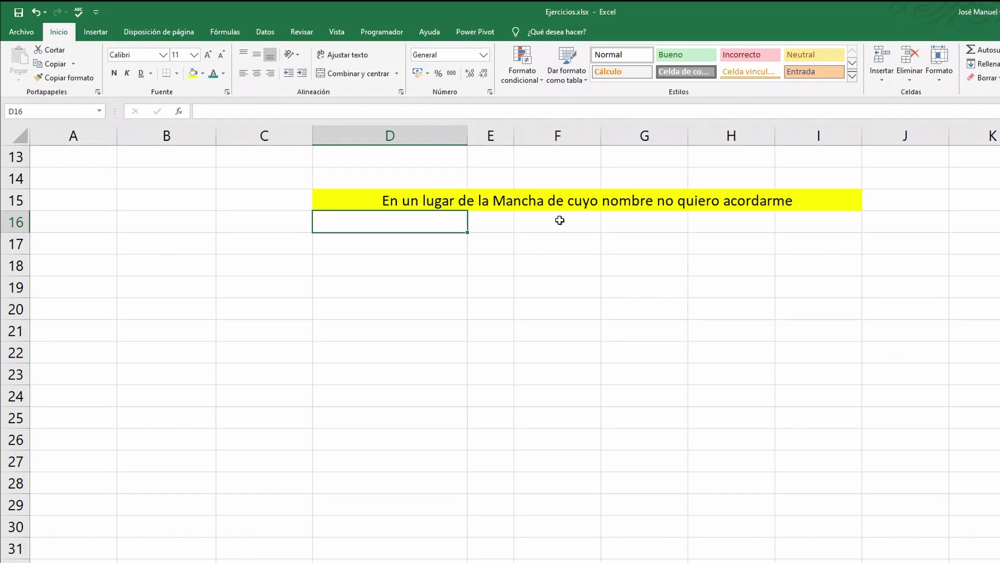
# Try Combinar horizontalmente and Combinar celdas on the already merged cell D15:I15
pyautogui.click(397, 199)
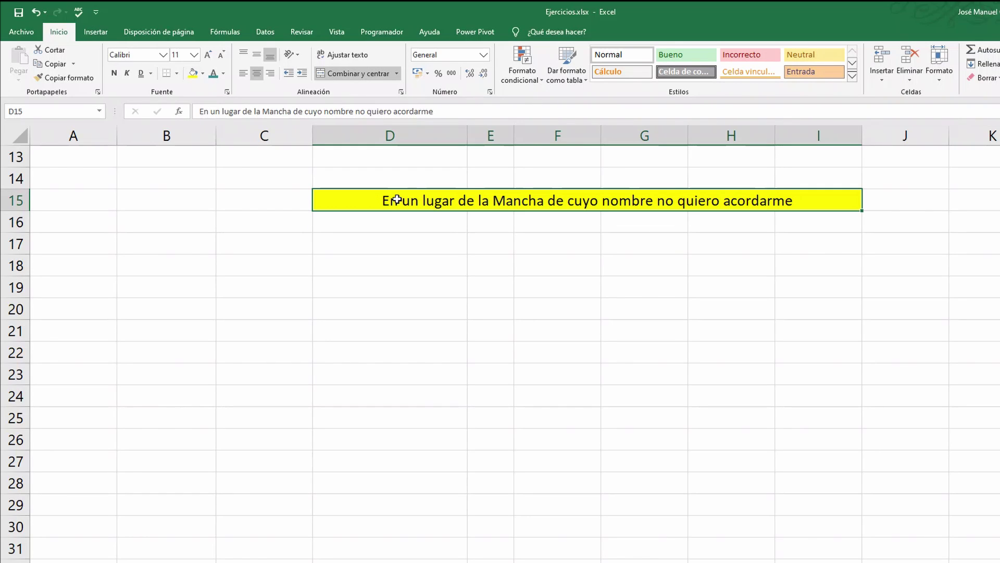
pyautogui.click(397, 74)
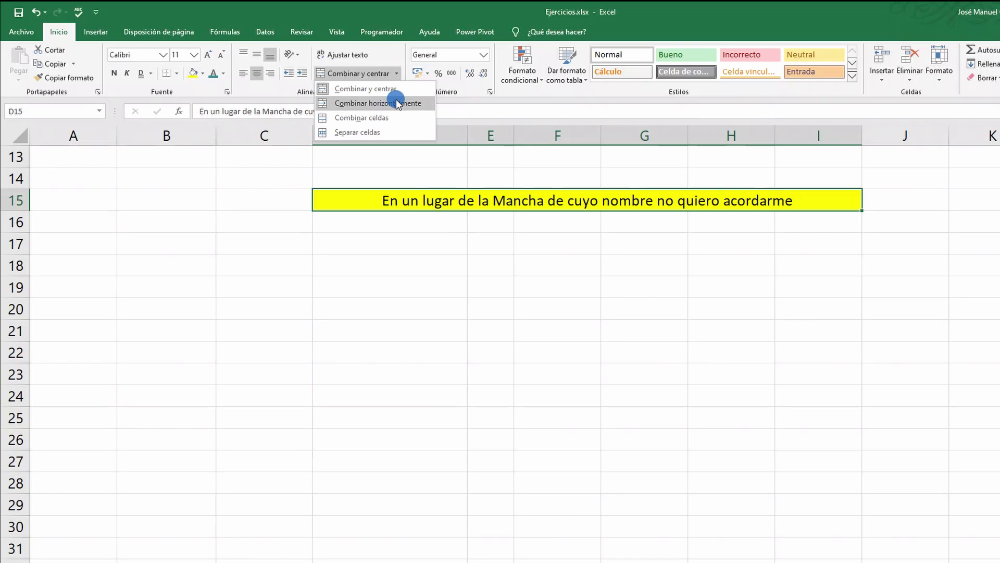
pyautogui.click(396, 102)
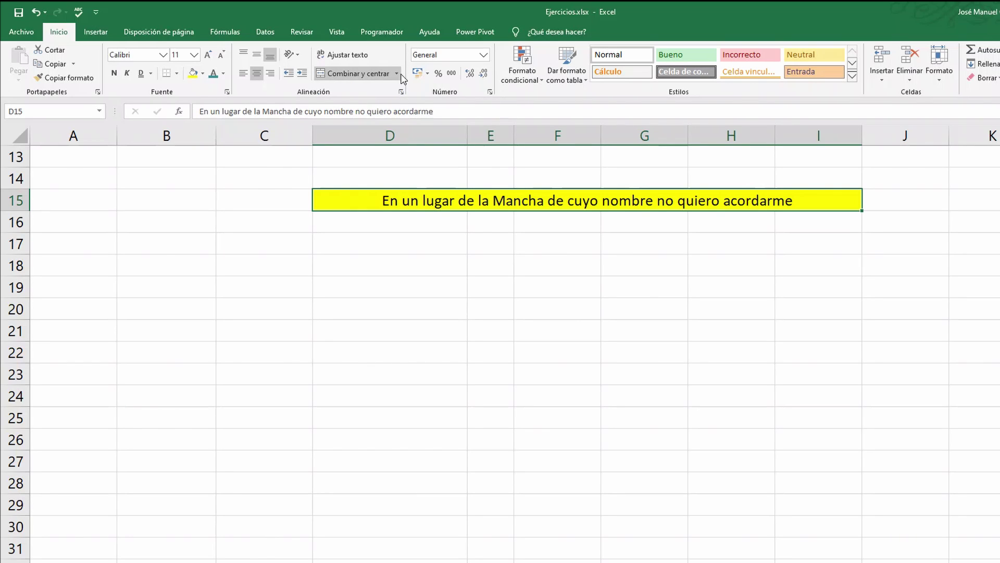
pyautogui.click(397, 73)
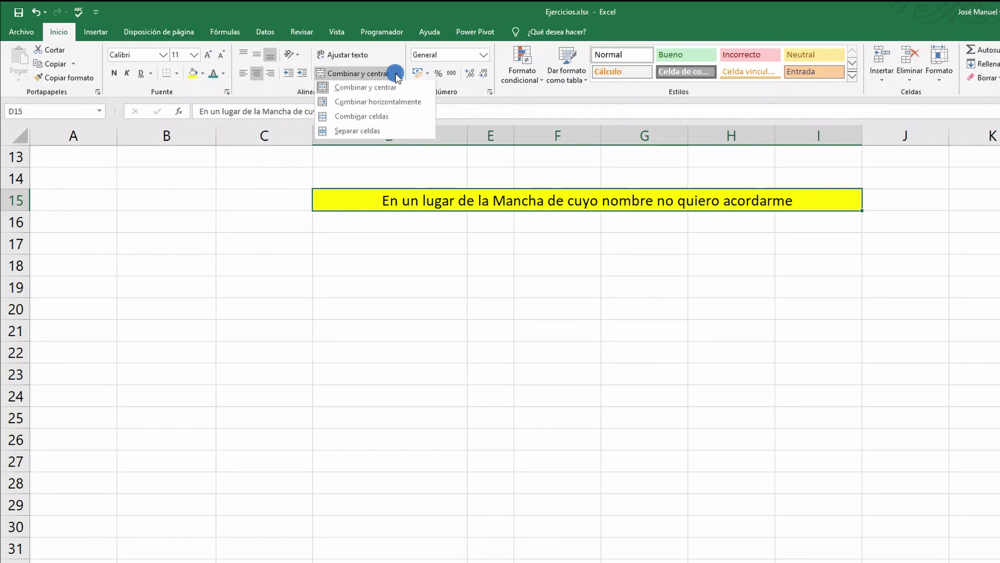
pyautogui.click(382, 118)
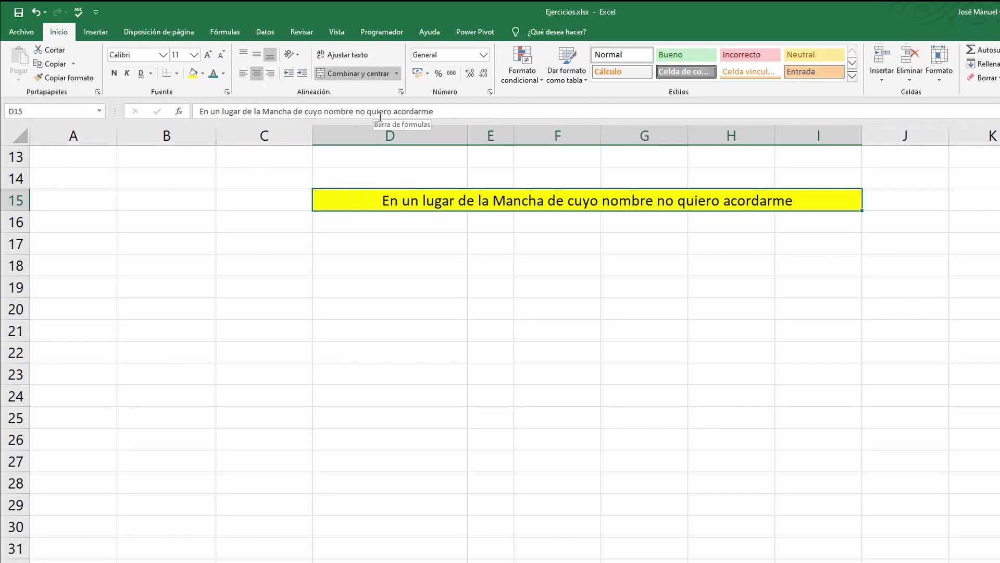
# Remove the horizontal centring from the merged cell D15:I15 and split it with Separar celdas
pyautogui.click(257, 74)
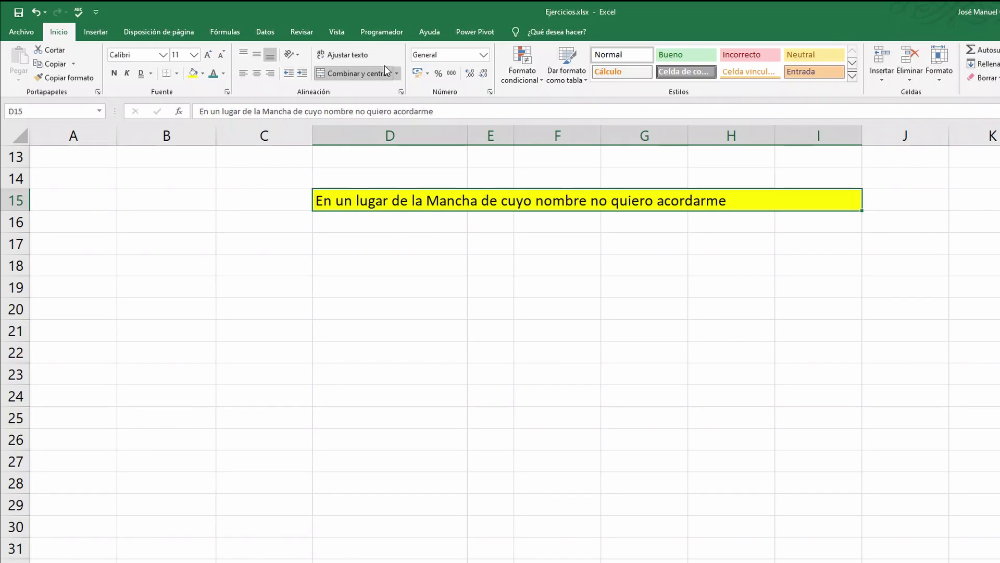
pyautogui.click(396, 73)
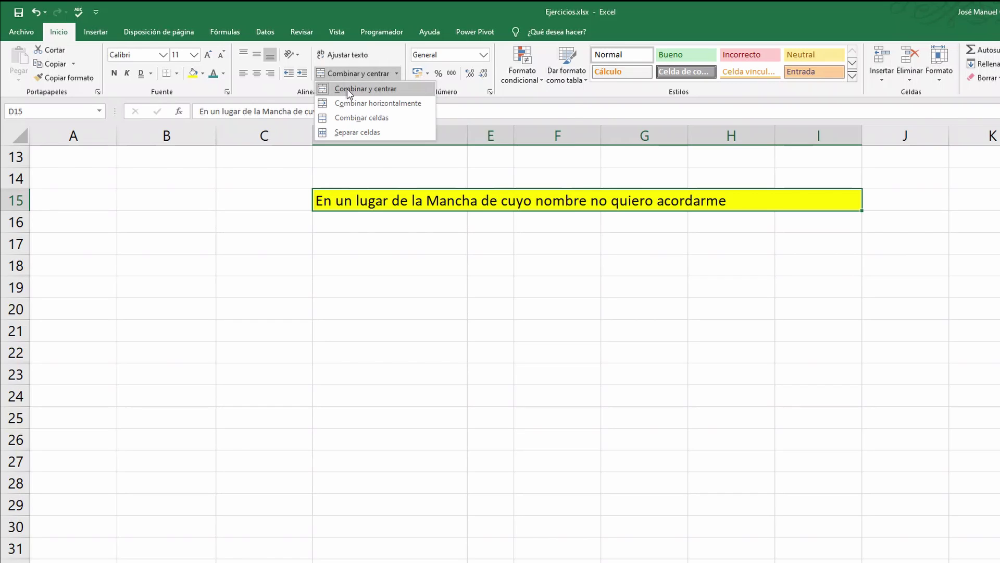
pyautogui.click(332, 133)
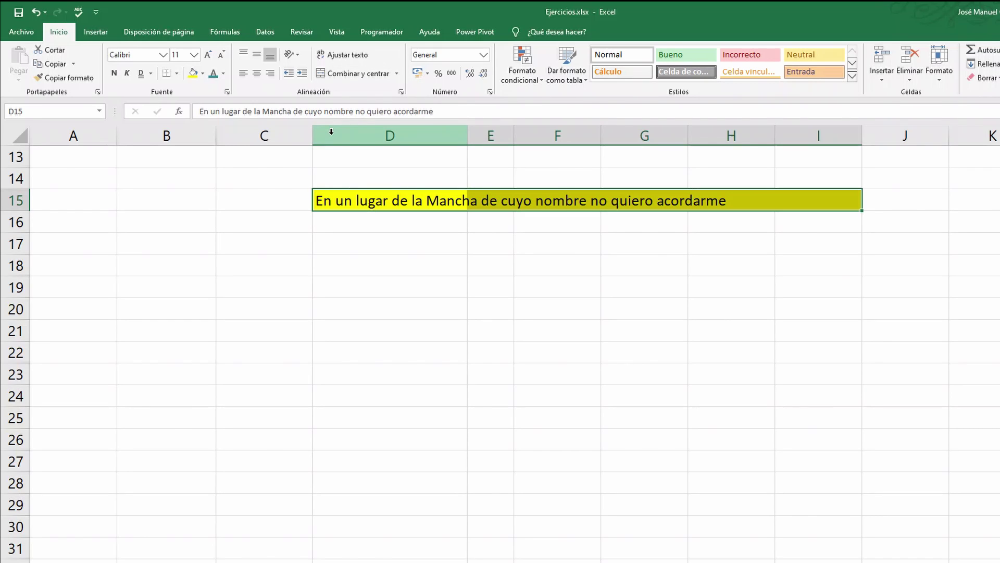
pyautogui.click(394, 239)
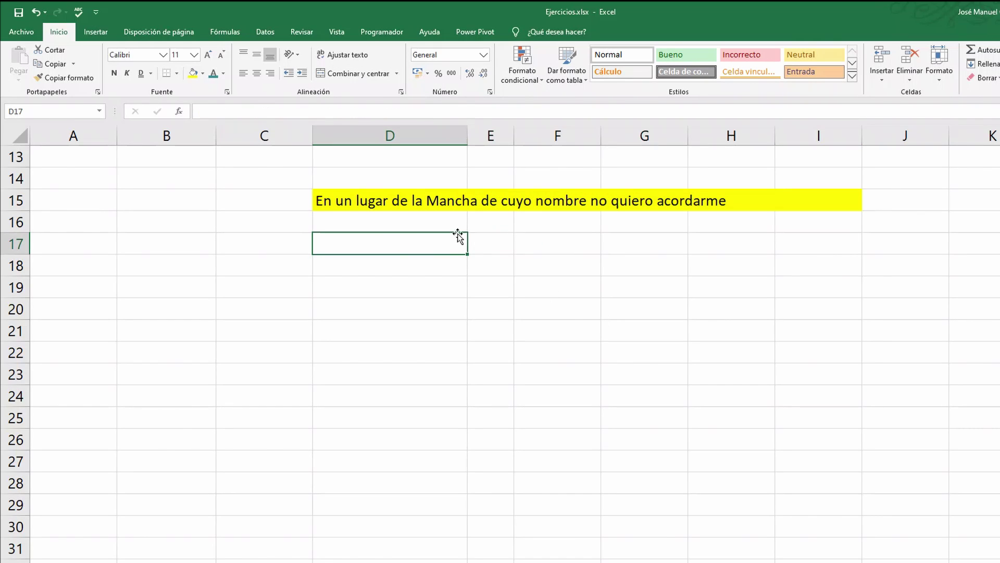
# Examine the individual cells from D15 to I15 to check how the range is divided
pyautogui.click(365, 201)
pyautogui.click(490, 203)
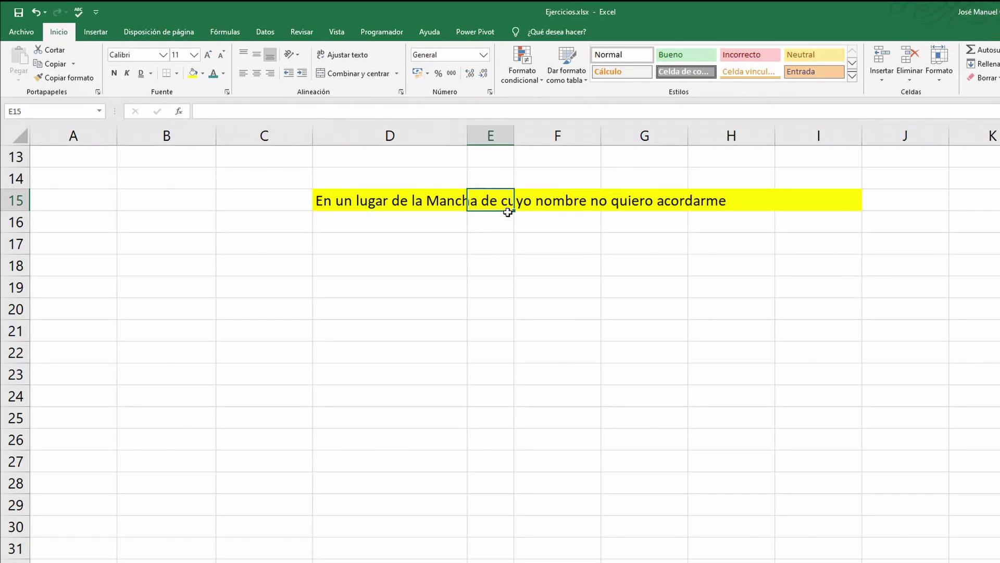
pyautogui.click(535, 200)
pyautogui.click(680, 201)
pyautogui.click(700, 202)
pyautogui.click(819, 198)
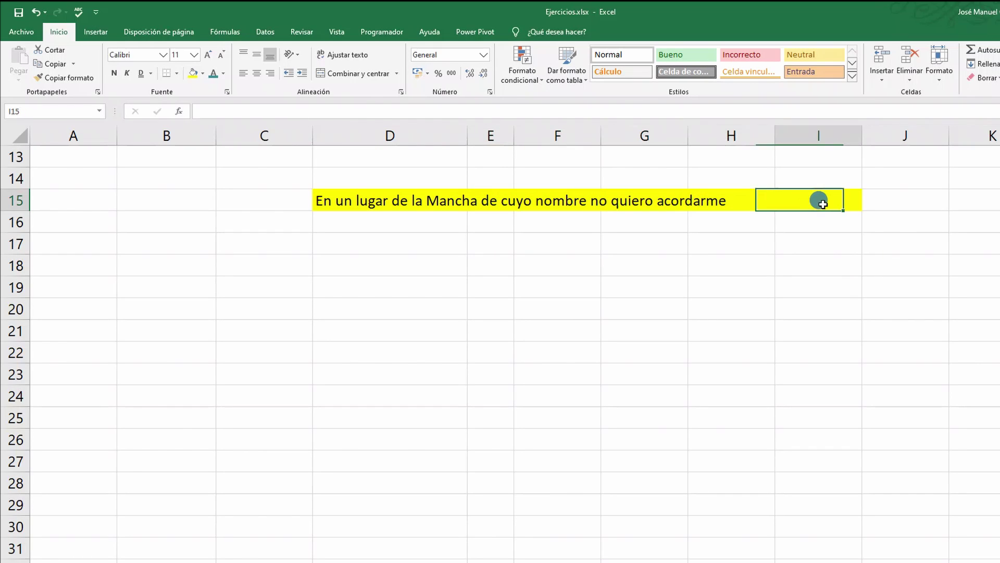
pyautogui.click(739, 199)
pyautogui.click(605, 196)
pyautogui.click(576, 197)
pyautogui.click(504, 199)
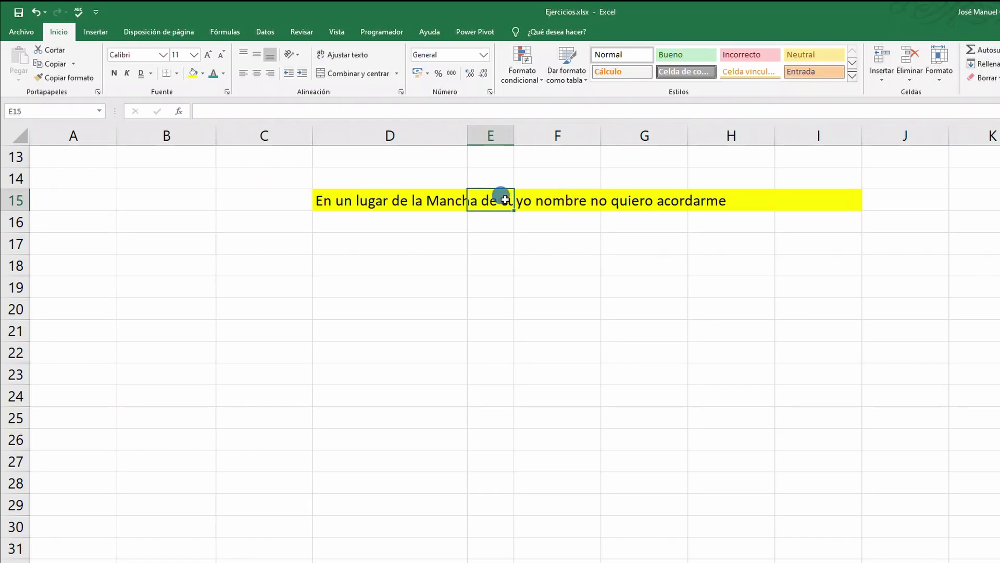
# Merge cells D15:I15 with Combinar celdas and centre the text horizontally
pyautogui.click(352, 203)
pyautogui.moveTo(350, 201); pyautogui.dragTo(808, 202)
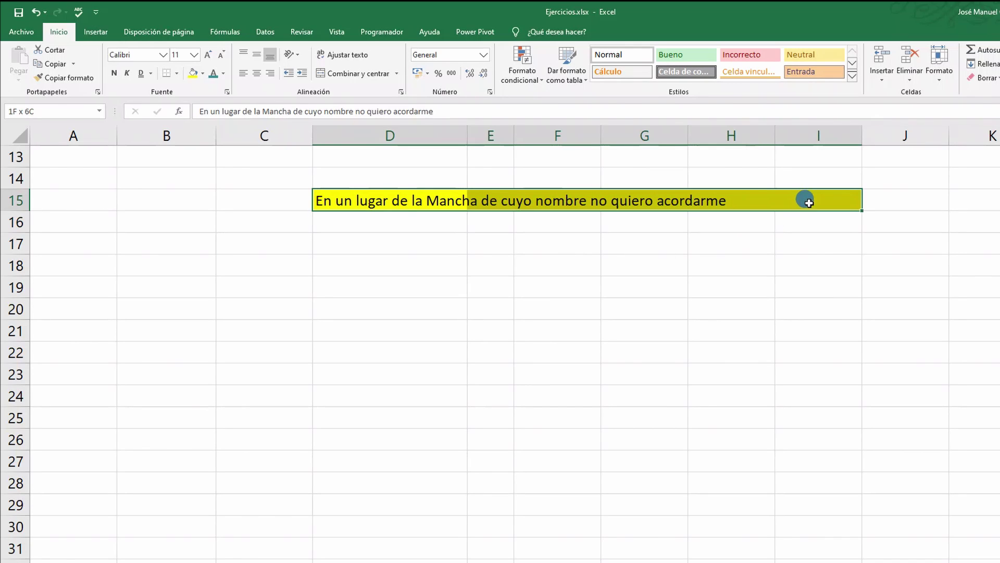
pyautogui.click(398, 76)
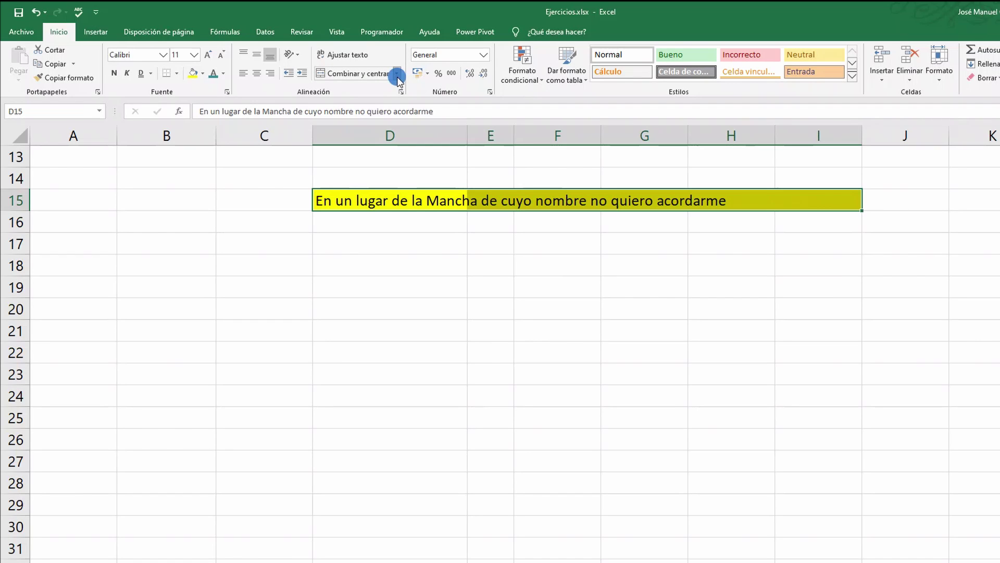
pyautogui.click(373, 119)
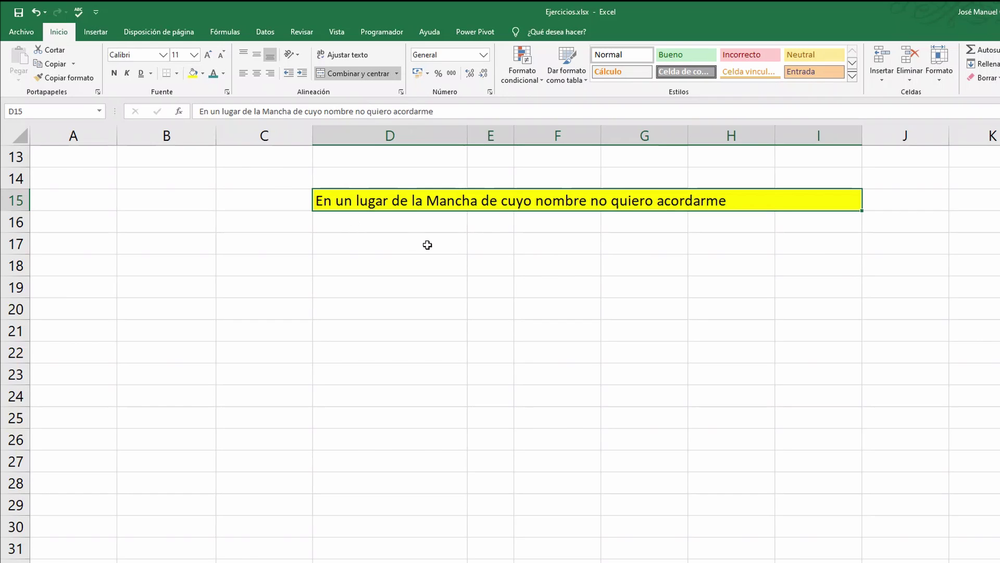
pyautogui.click(257, 73)
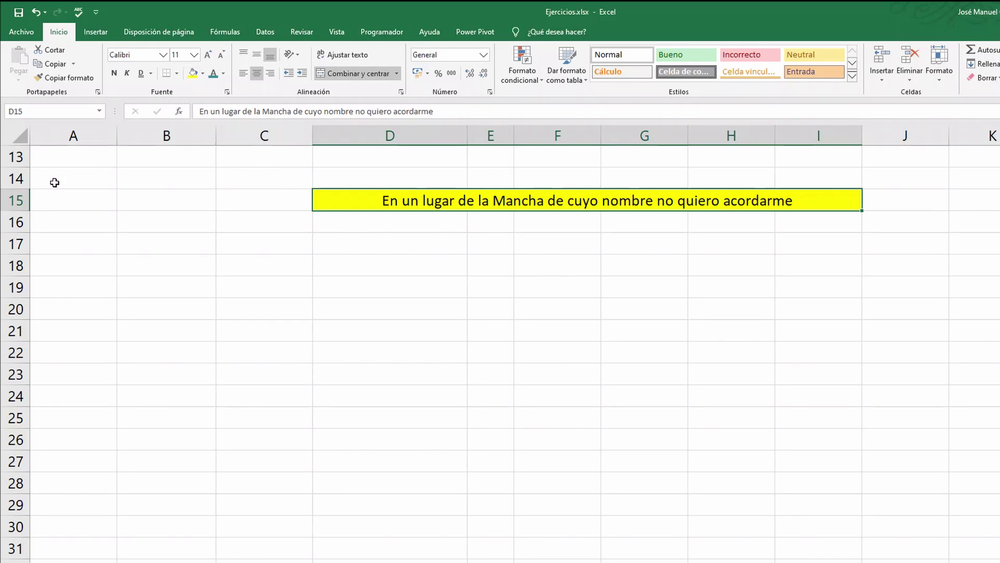
# Make row 15 about twice as tall and align the merged text to the top after trying middle alignment
pyautogui.moveTo(20, 212); pyautogui.dragTo(24, 230)
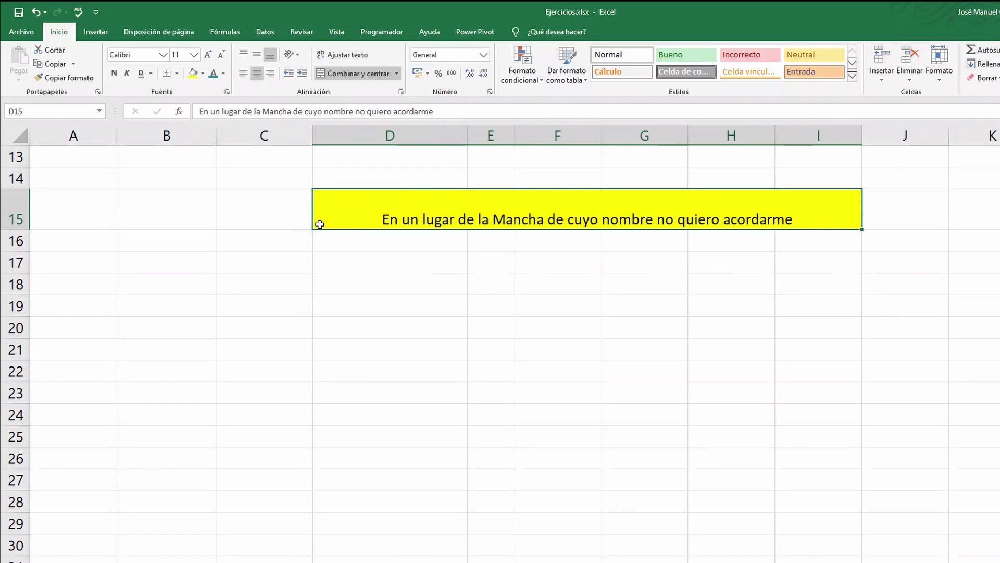
pyautogui.click(259, 60)
pyautogui.click(243, 55)
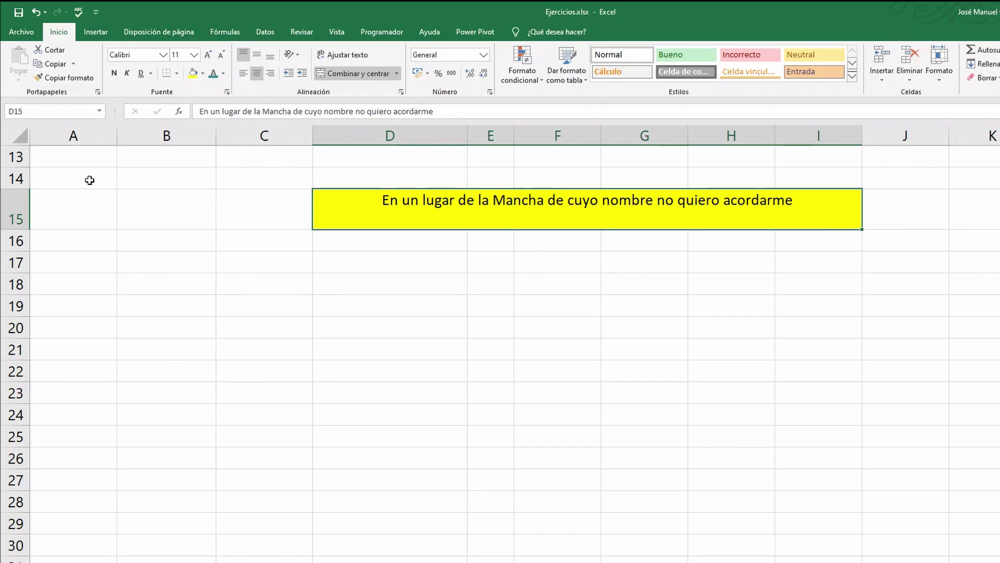
# Enter "Texto" in cell D17 and set its orientation to Ángulo ascendente
pyautogui.click(385, 268)
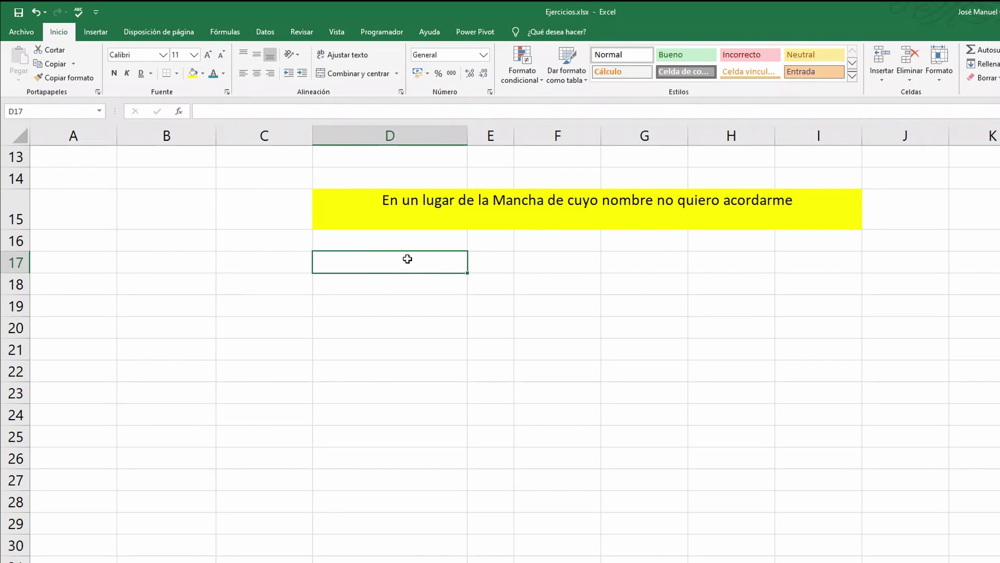
pyautogui.write('Texto')
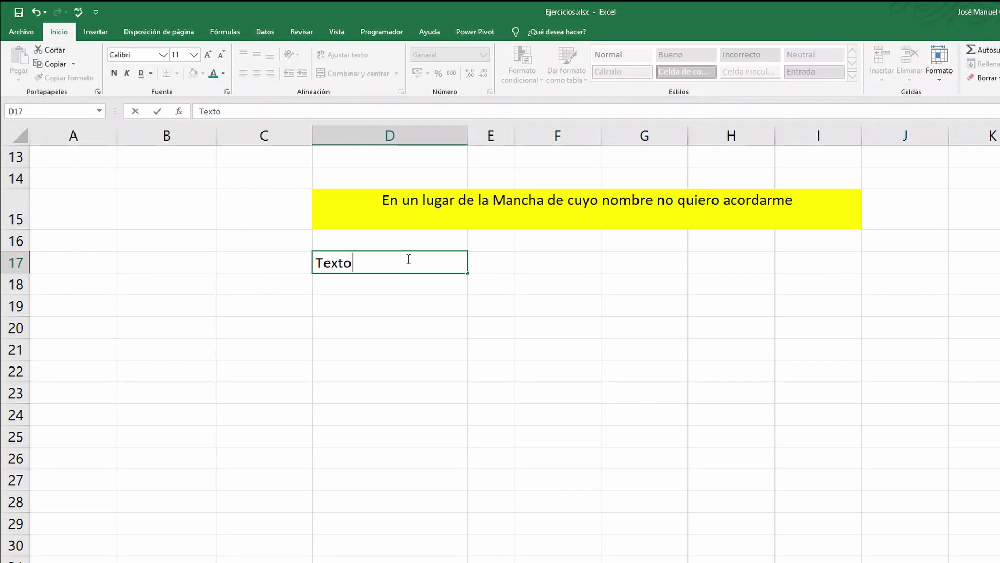
pyautogui.hotkey('ctrl', 'Return')
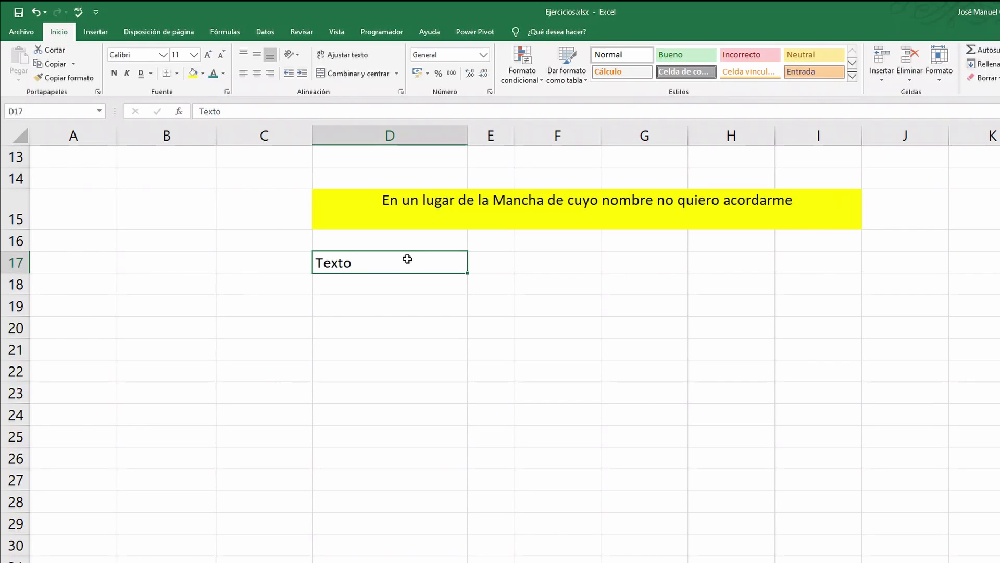
pyautogui.click(298, 54)
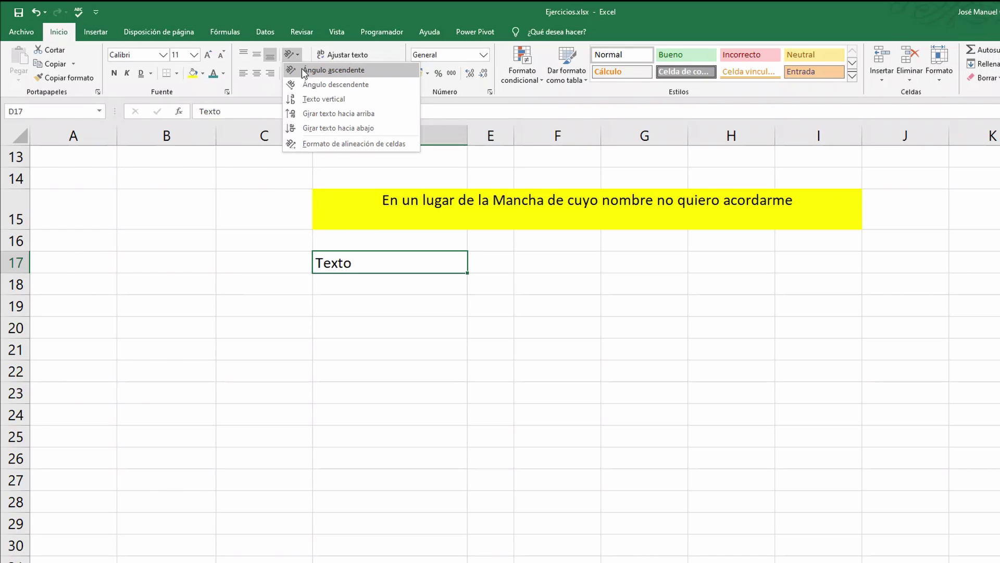
pyautogui.click(323, 71)
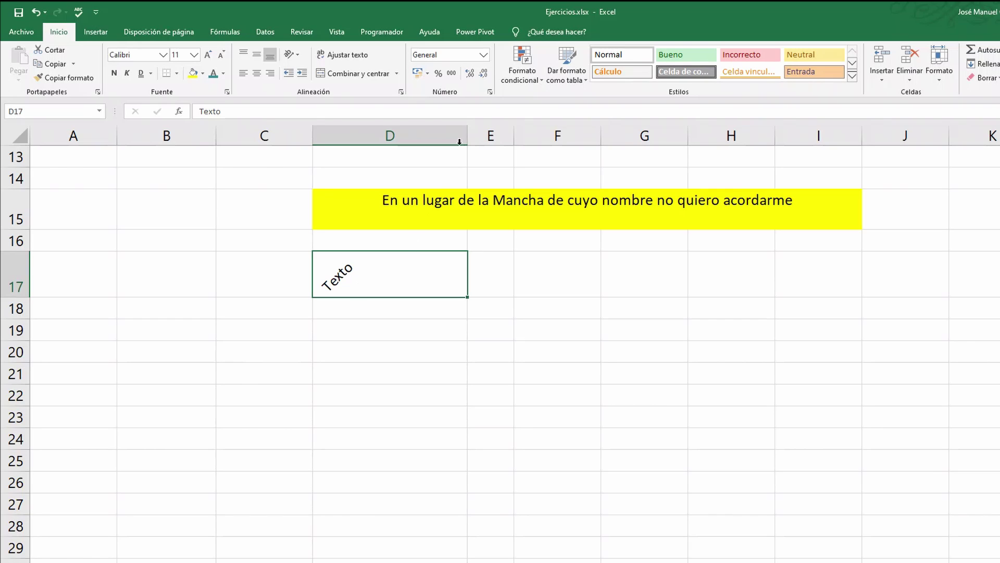
# Narrow column D so that it just fits the rotated text in D17
pyautogui.moveTo(467, 134); pyautogui.dragTo(347, 141)
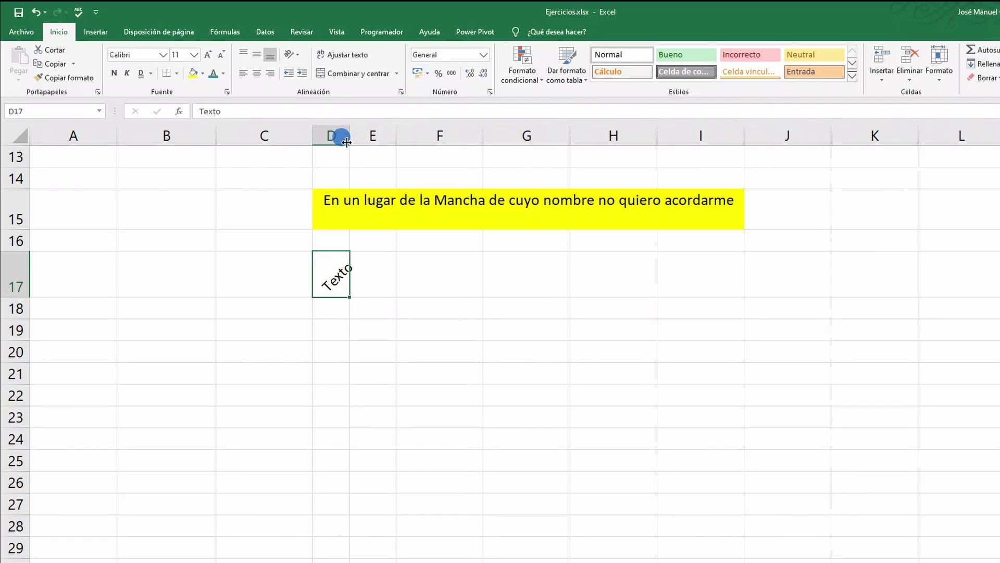
pyautogui.doubleClick(347, 140)
pyautogui.moveTo(473, 134); pyautogui.dragTo(355, 156)
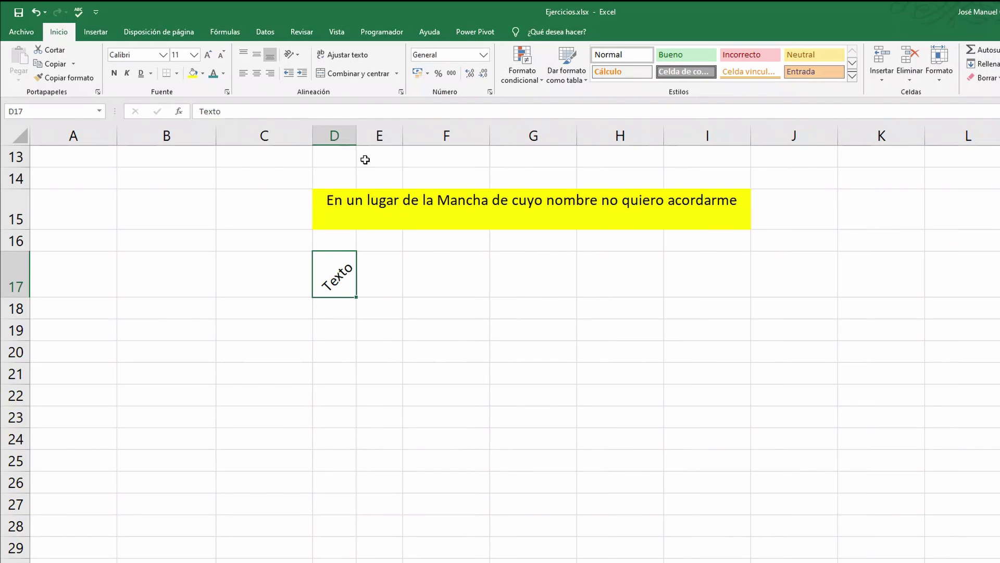
# Turn the Ángulo ascendente orientation of the text in D17 off and back on
pyautogui.click(298, 56)
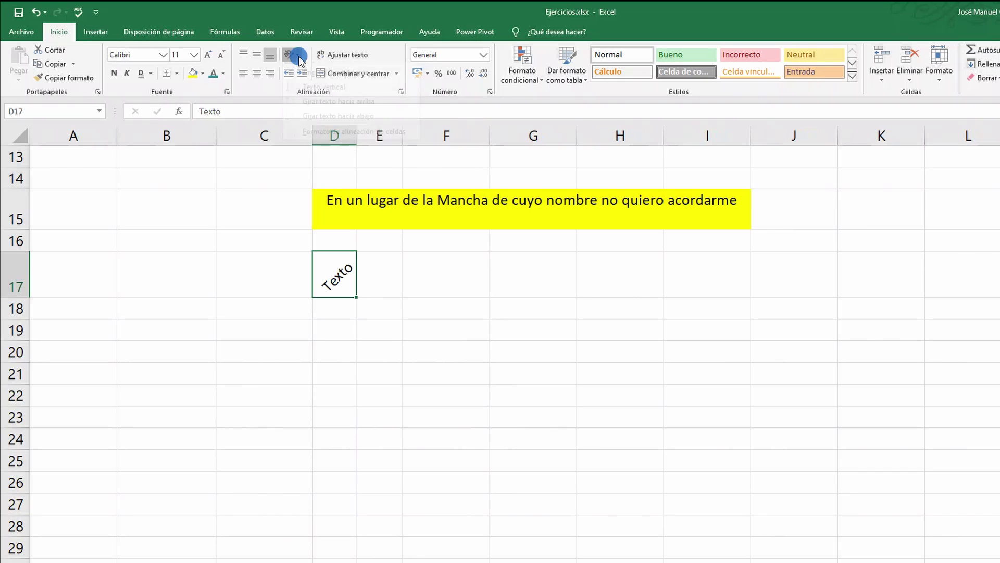
pyautogui.click(306, 73)
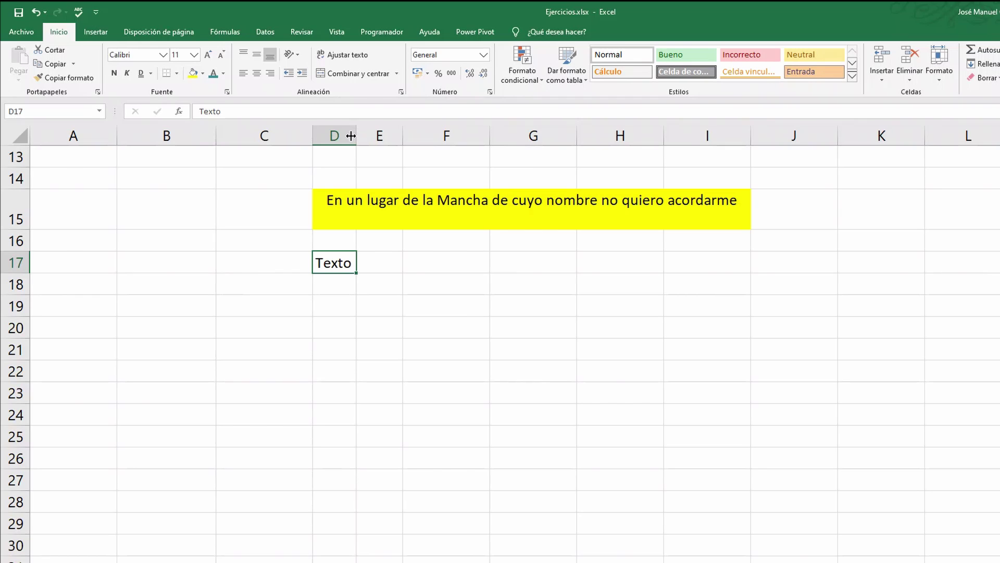
pyautogui.click(301, 53)
pyautogui.click(302, 70)
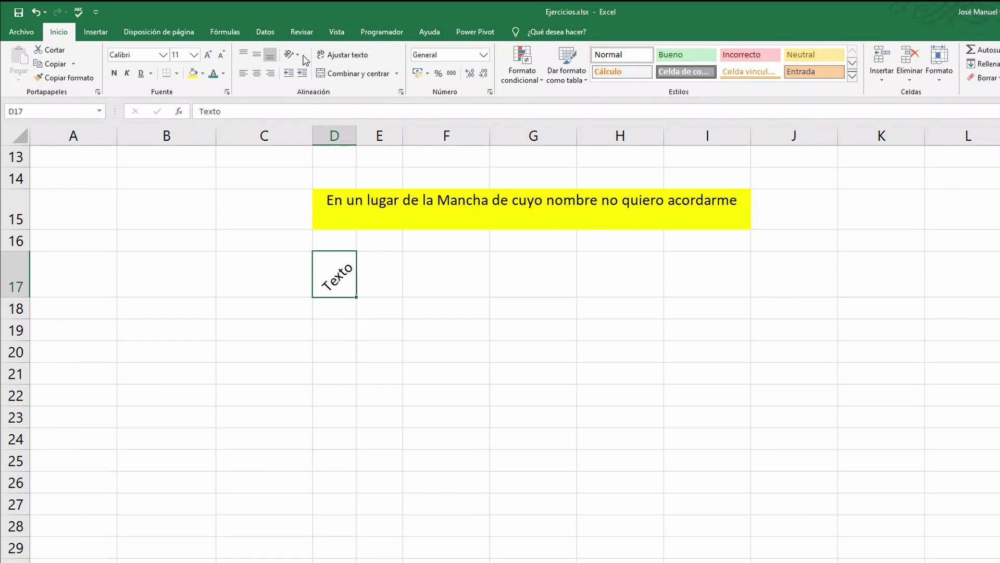
# Try the Ángulo descendente and Texto vertical orientations on the text in D17
pyautogui.click(297, 54)
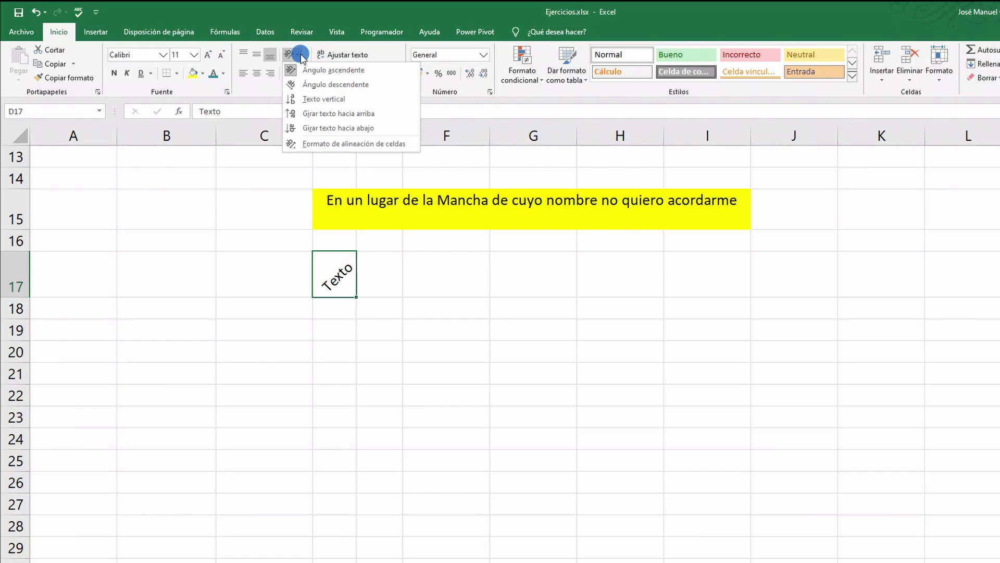
pyautogui.click(313, 85)
pyautogui.click(292, 54)
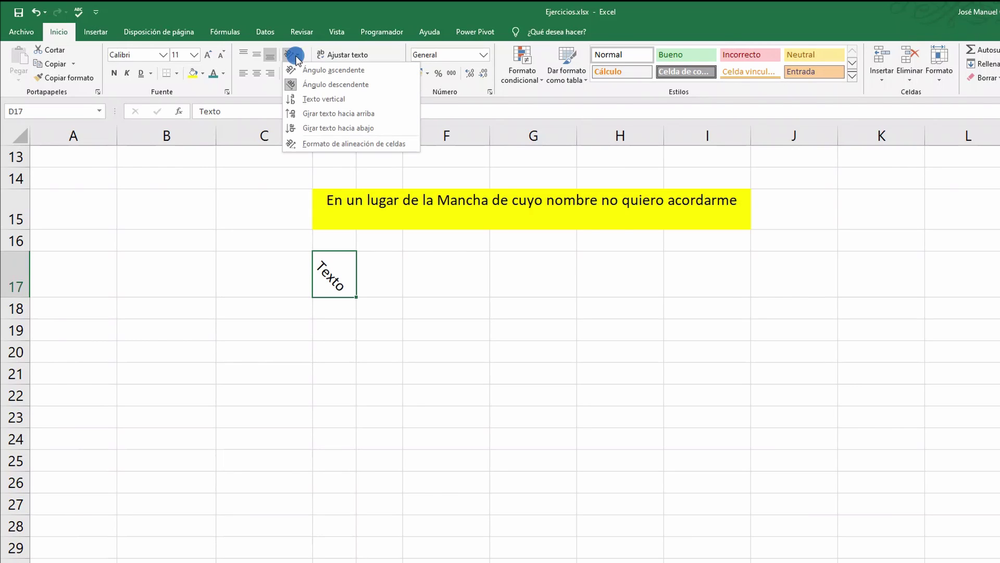
pyautogui.click(324, 100)
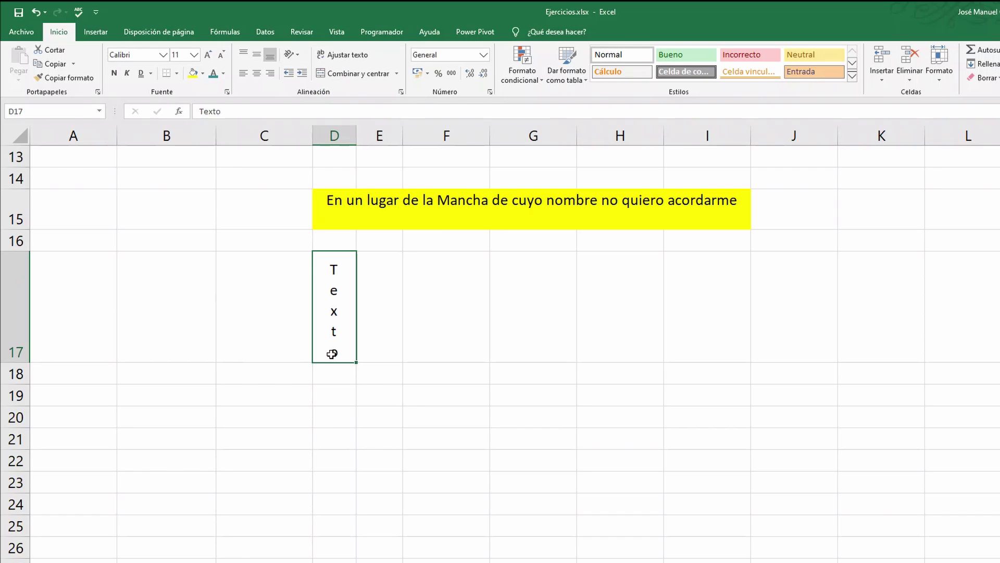
# Try the Girar texto hacia arriba and Girar texto hacia abajo orientations on the text in D17
pyautogui.click(299, 56)
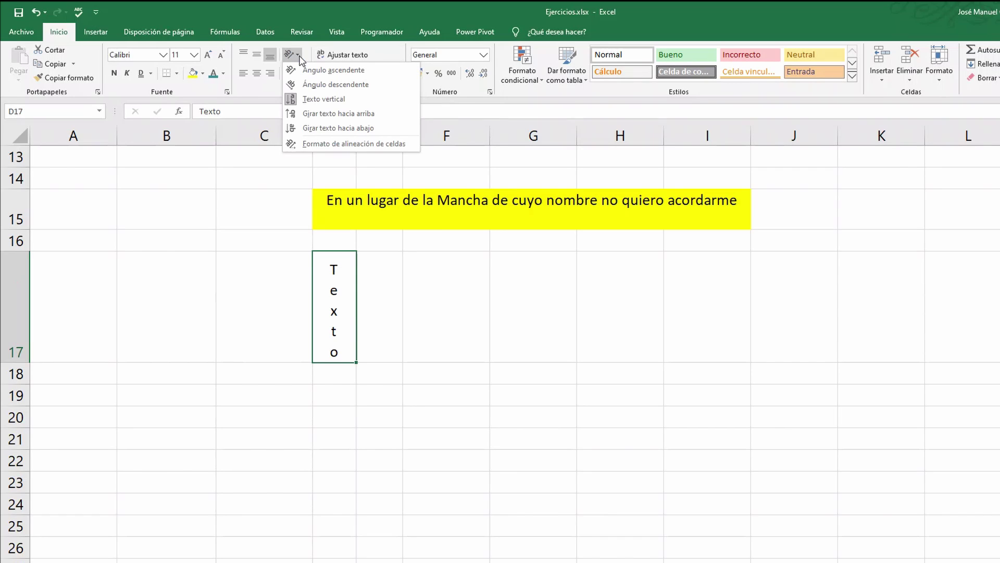
pyautogui.click(321, 113)
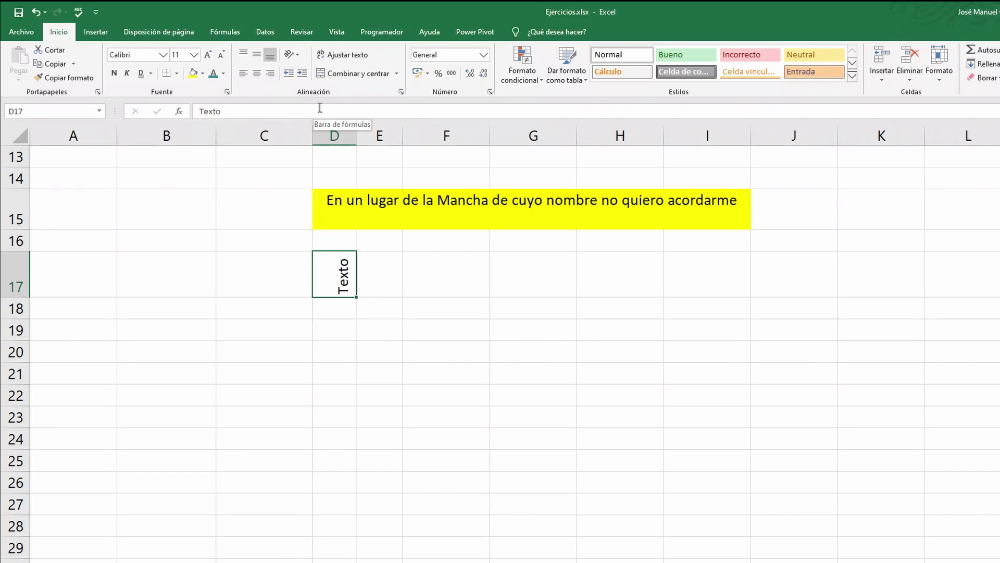
pyautogui.click(293, 55)
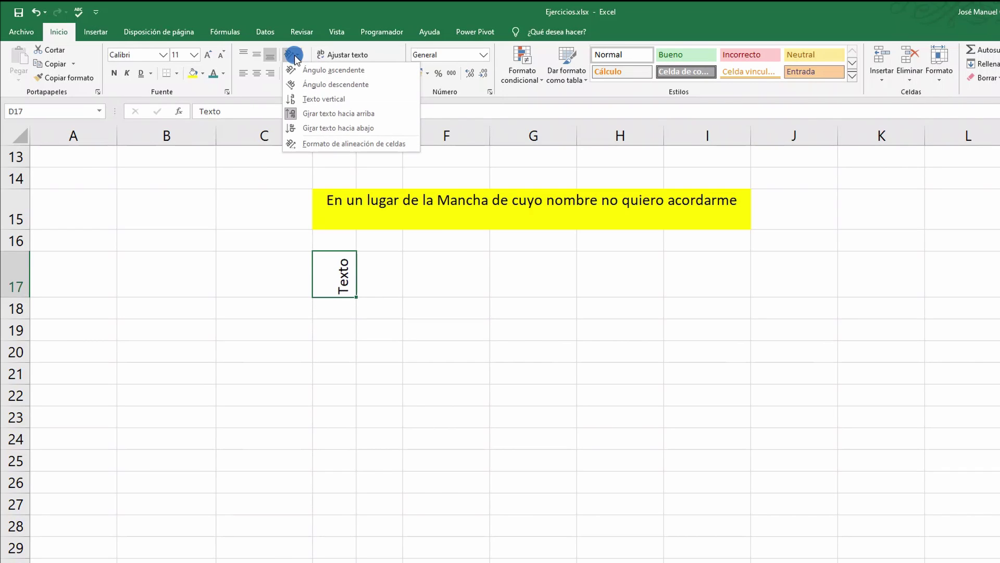
pyautogui.click(314, 128)
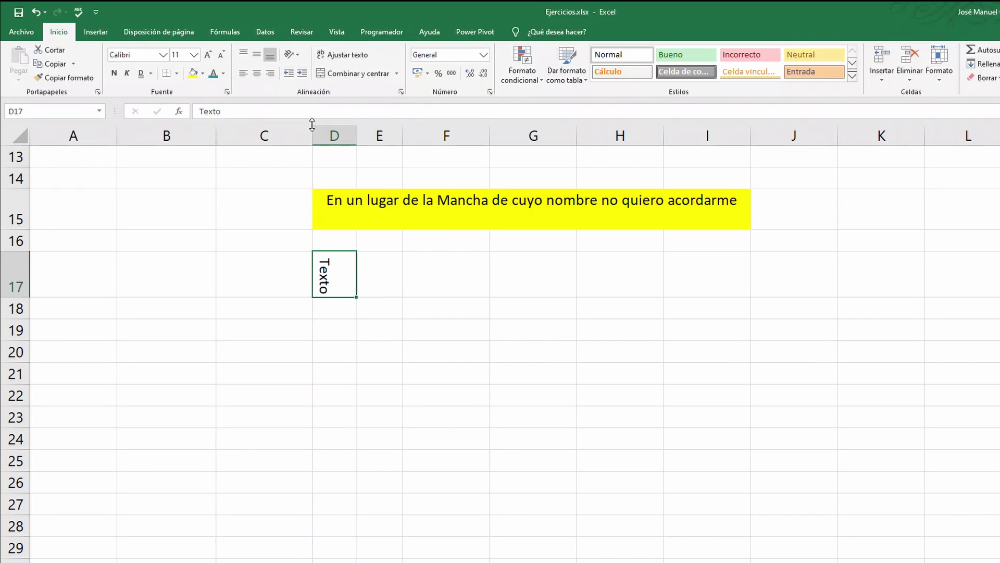
# Set the text orientation of D17 to -45 degrees through the cell alignment format settings
pyautogui.click(299, 54)
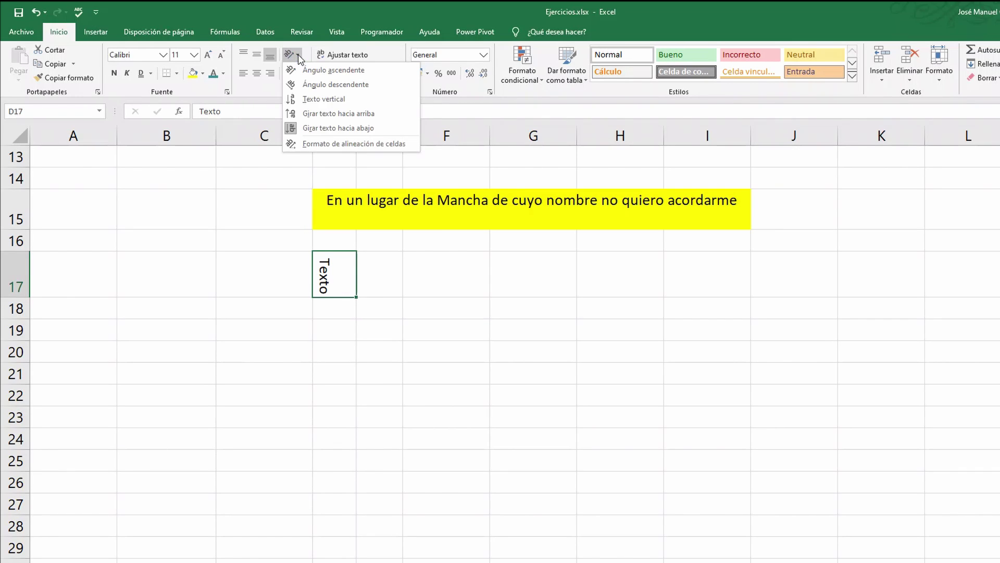
pyautogui.click(317, 144)
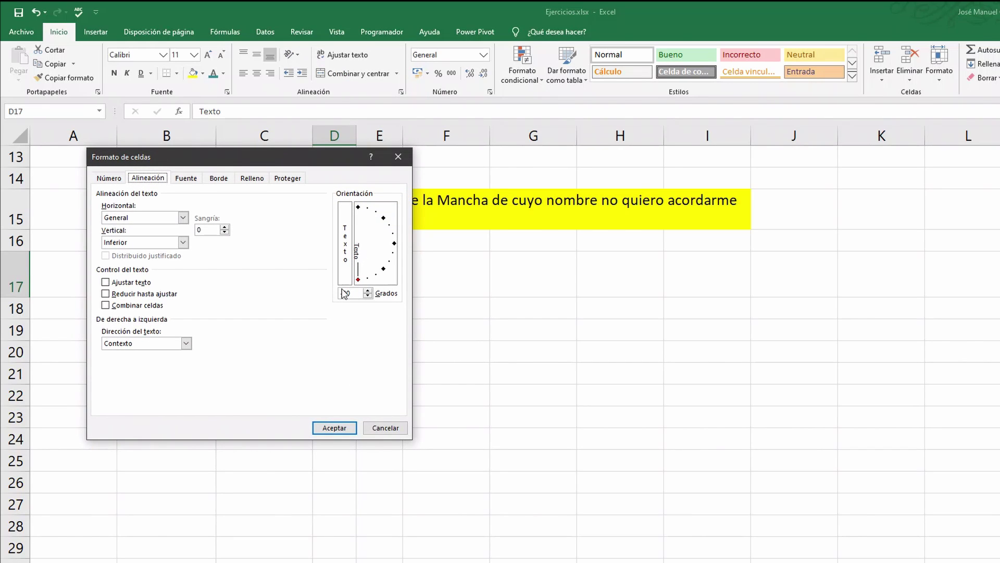
pyautogui.moveTo(315, 165); pyautogui.dragTo(598, 240)
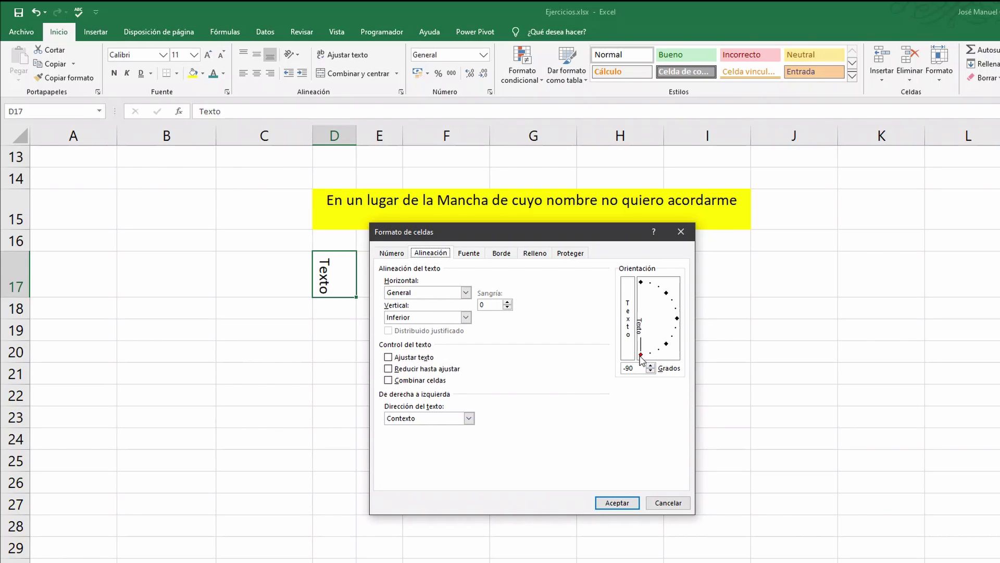
pyautogui.moveTo(642, 357)
pyautogui.mouseDown()
pyautogui.moveTo(674, 338)
pyautogui.moveTo(669, 349)
pyautogui.mouseUp()
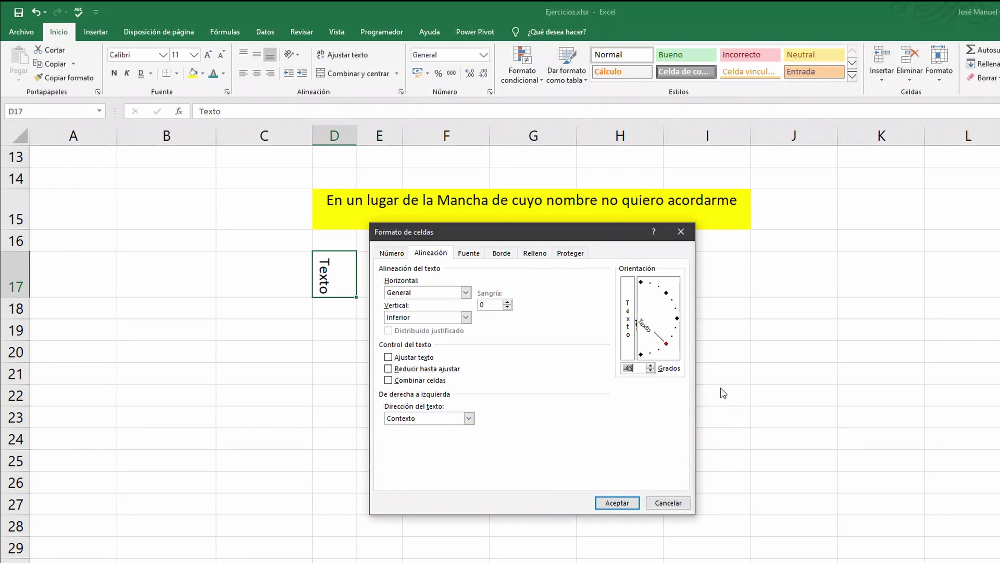
pyautogui.click(619, 502)
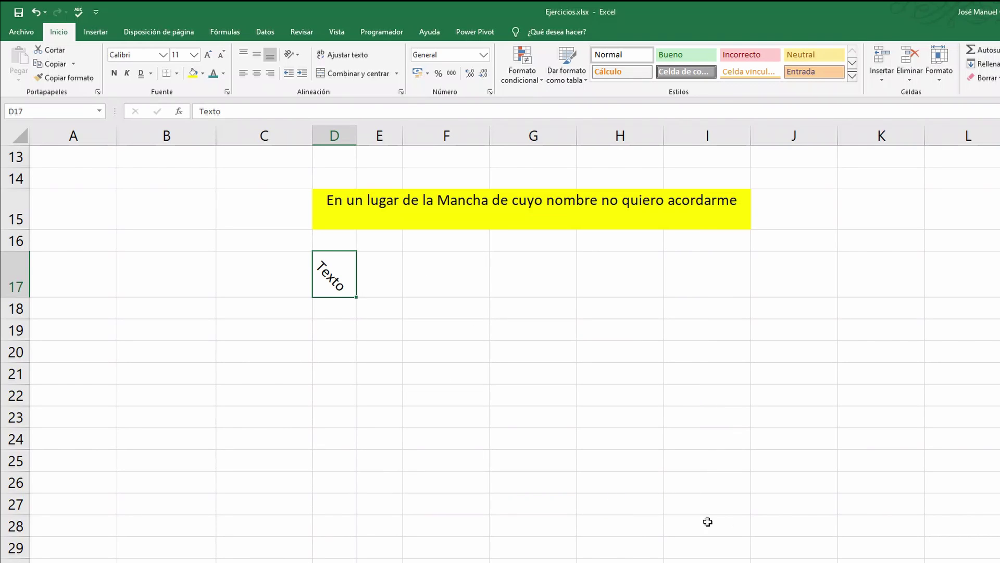
# Change the text orientation of D17 to 20 degrees in the cell alignment format settings
pyautogui.click(338, 277)
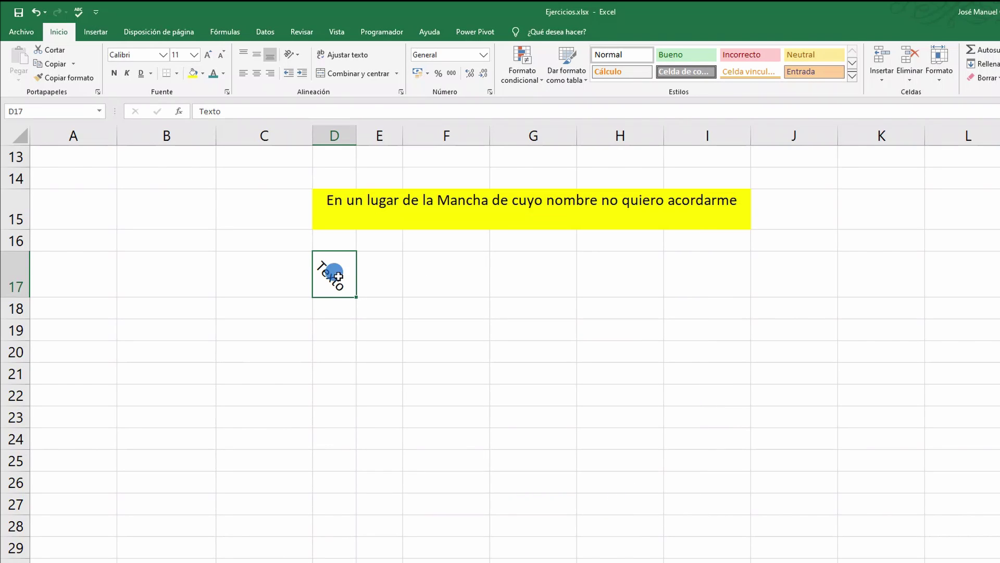
pyautogui.click(401, 92)
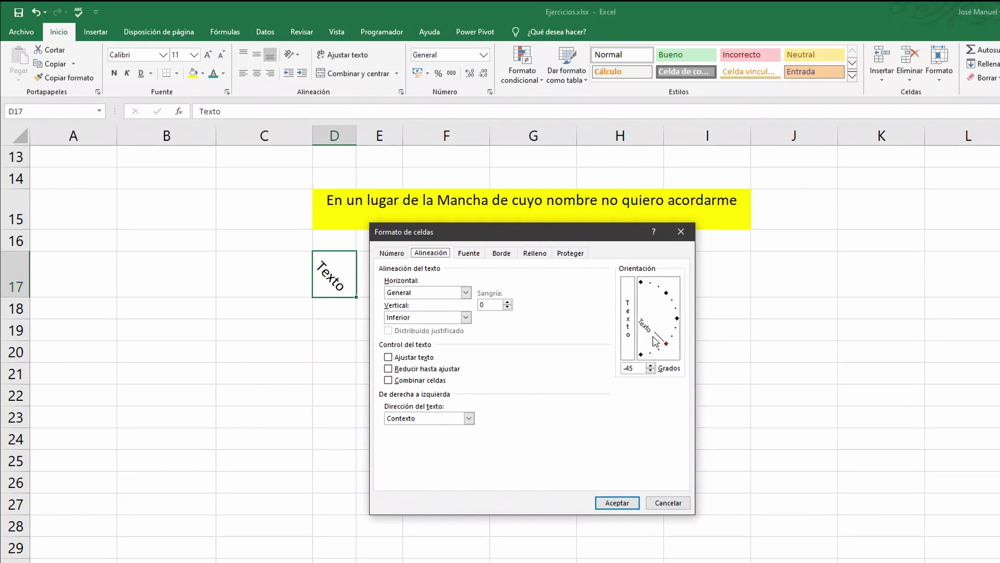
pyautogui.moveTo(667, 346); pyautogui.dragTo(674, 337)
pyautogui.moveTo(636, 367); pyautogui.dragTo(618, 367)
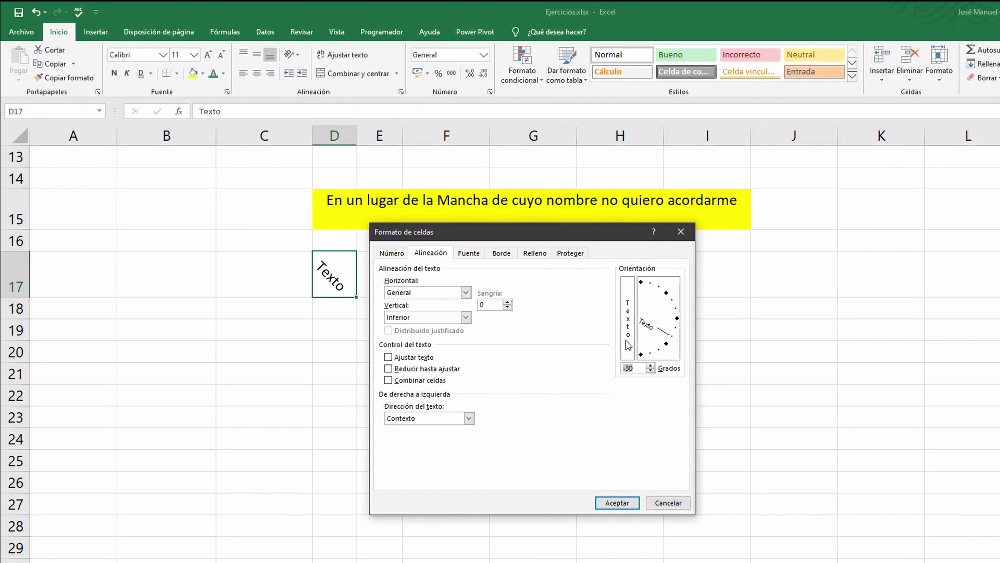
pyautogui.write('20')
pyautogui.press('Return')
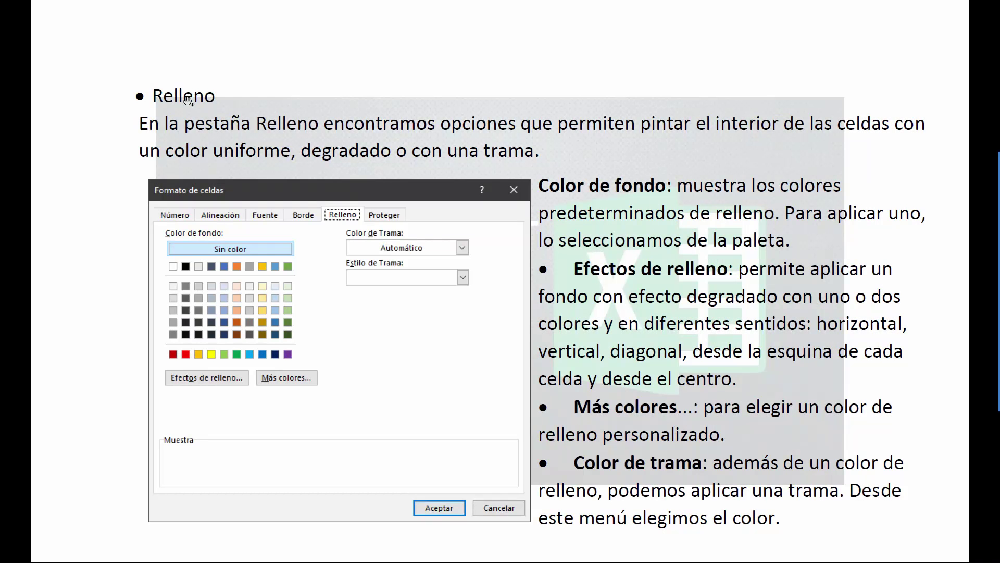
pyautogui.click(189, 101)
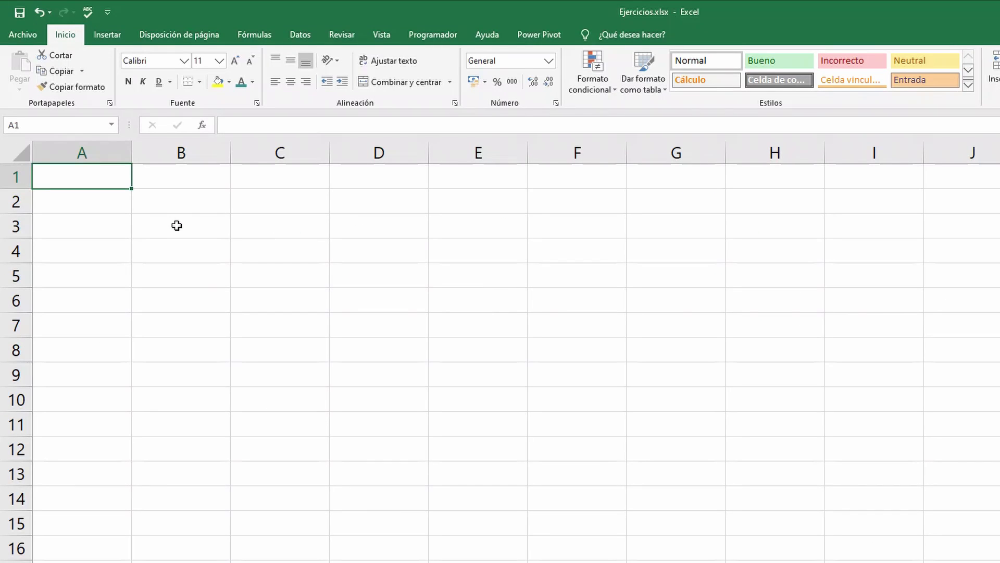
# Open the border settings of Formato de celdas for the range B3:D8
pyautogui.click(171, 222)
pyautogui.moveTo(170, 223)
pyautogui.mouseDown()
pyautogui.moveTo(201, 323)
pyautogui.moveTo(352, 362)
pyautogui.mouseUp()
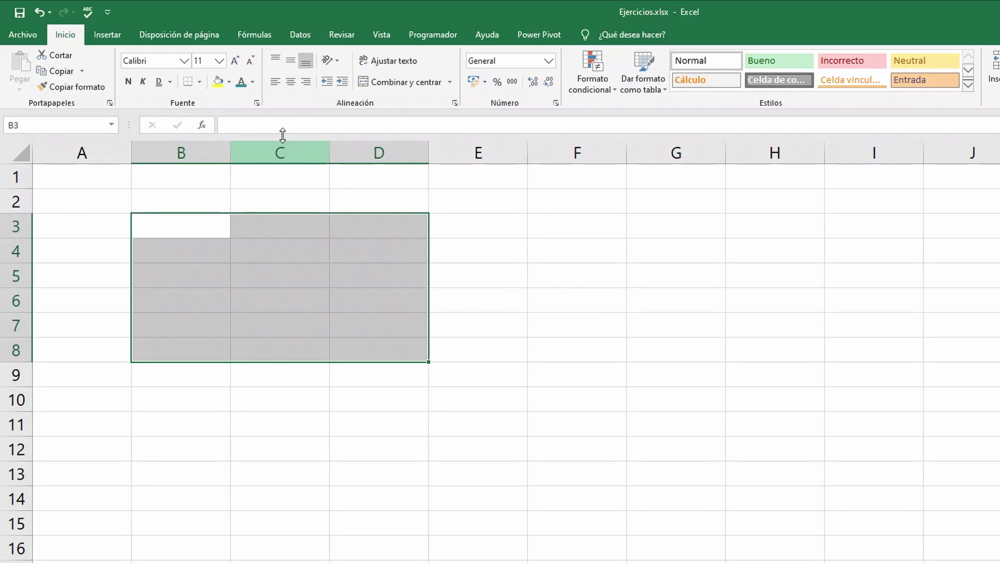
pyautogui.click(260, 105)
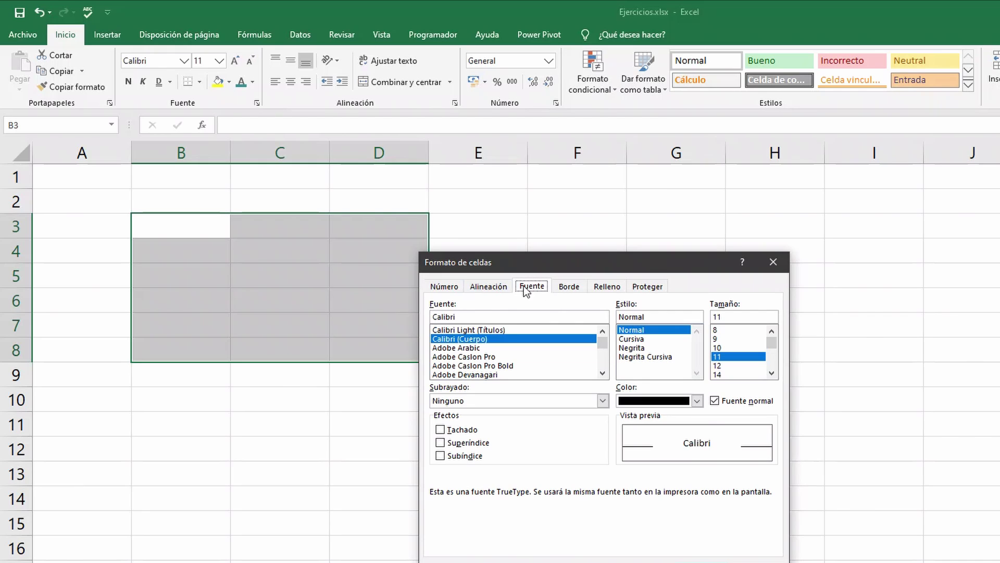
pyautogui.click(568, 287)
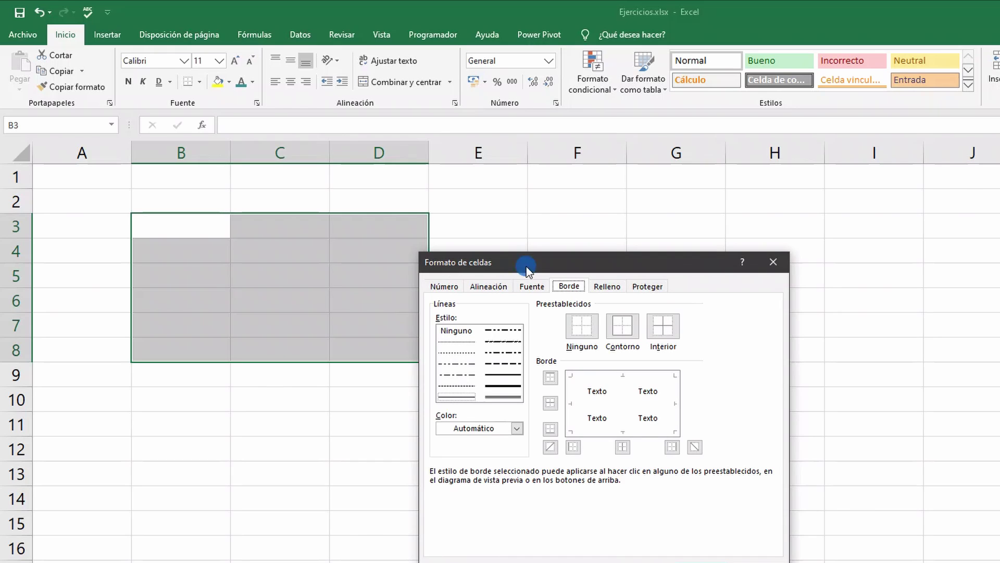
pyautogui.moveTo(525, 267); pyautogui.dragTo(553, 207)
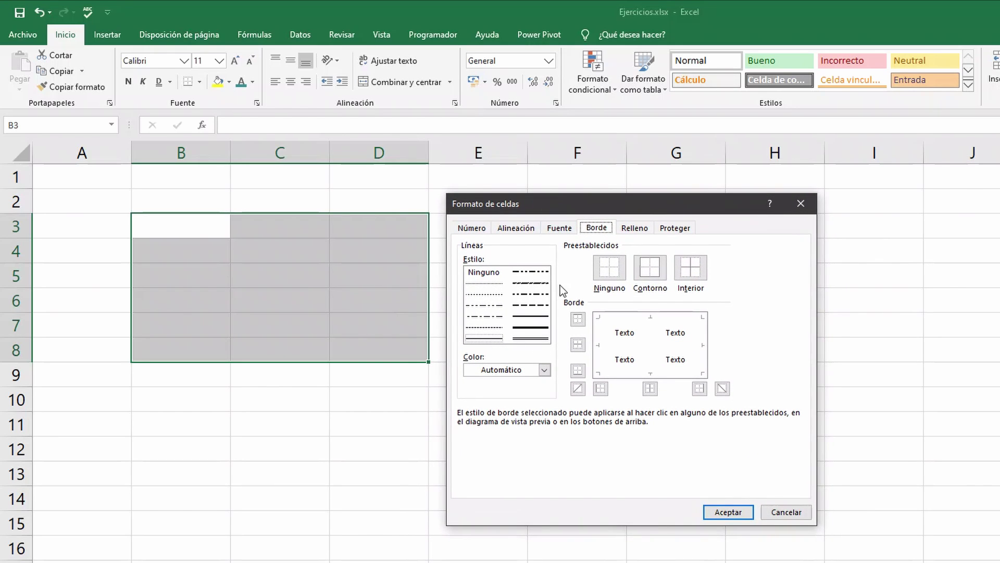
# Try several border line styles, ending on the thin solid line, and set the line colour to dark orange
pyautogui.click(479, 283)
pyautogui.click(486, 293)
pyautogui.click(482, 305)
pyautogui.click(487, 316)
pyautogui.click(490, 328)
pyautogui.click(490, 341)
pyautogui.click(544, 371)
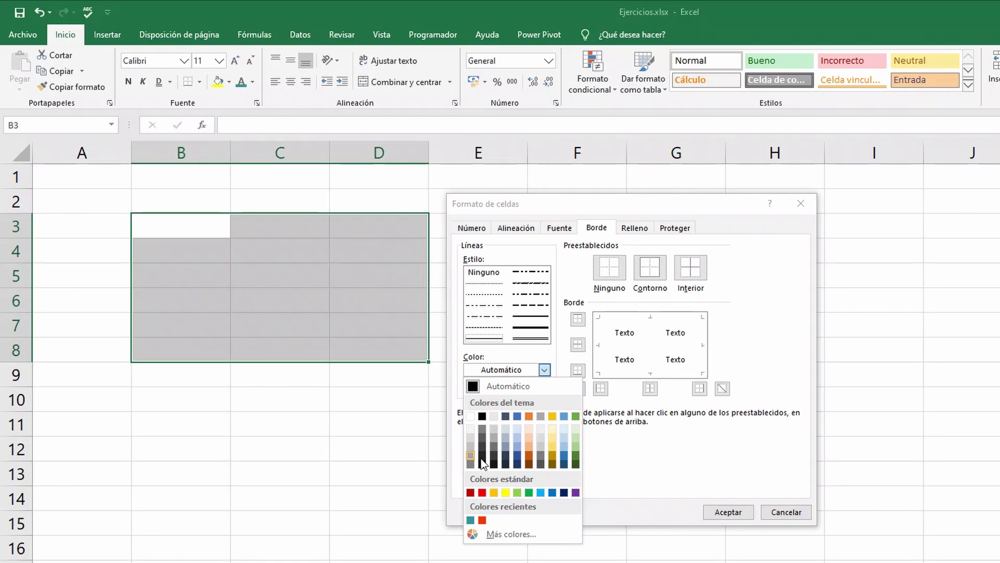
pyautogui.click(530, 454)
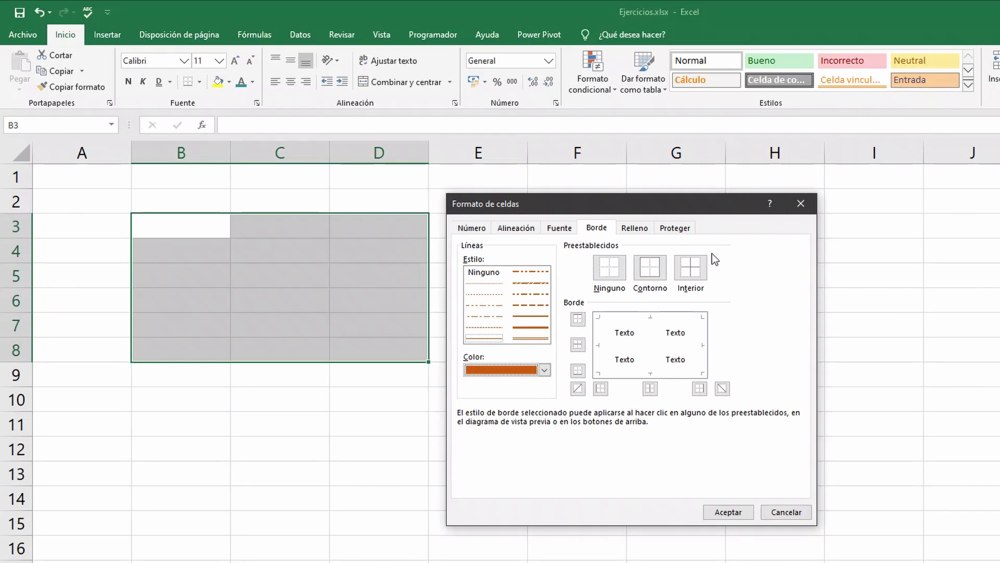
# Try the Ninguno and Contorno border presets with the thin solid orange line
pyautogui.click(614, 273)
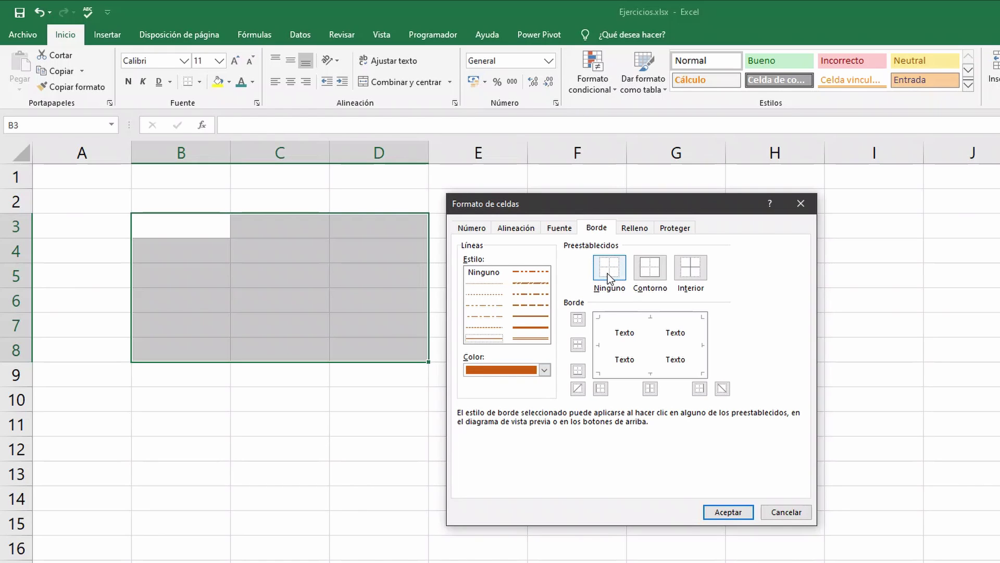
pyautogui.click(651, 272)
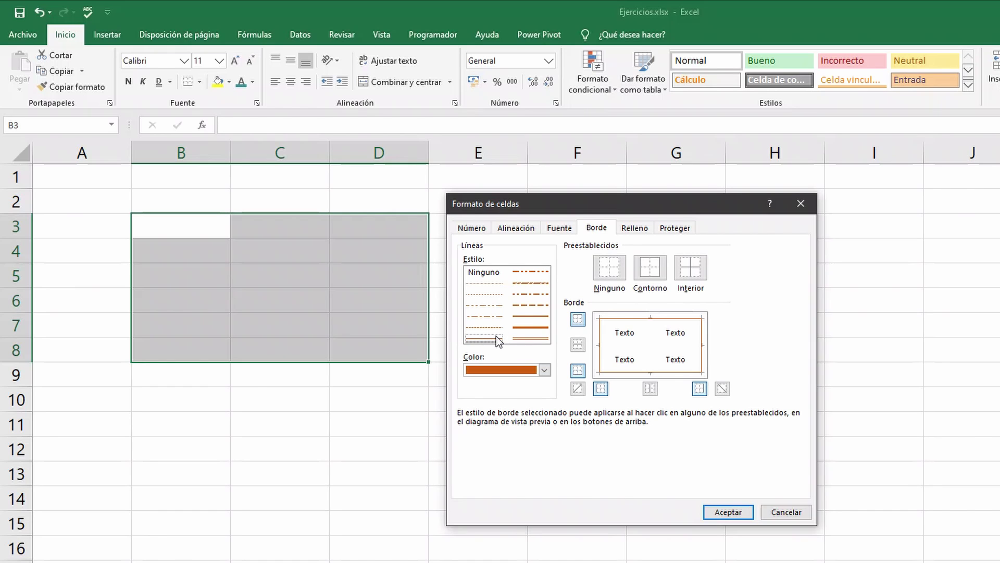
pyautogui.click(608, 272)
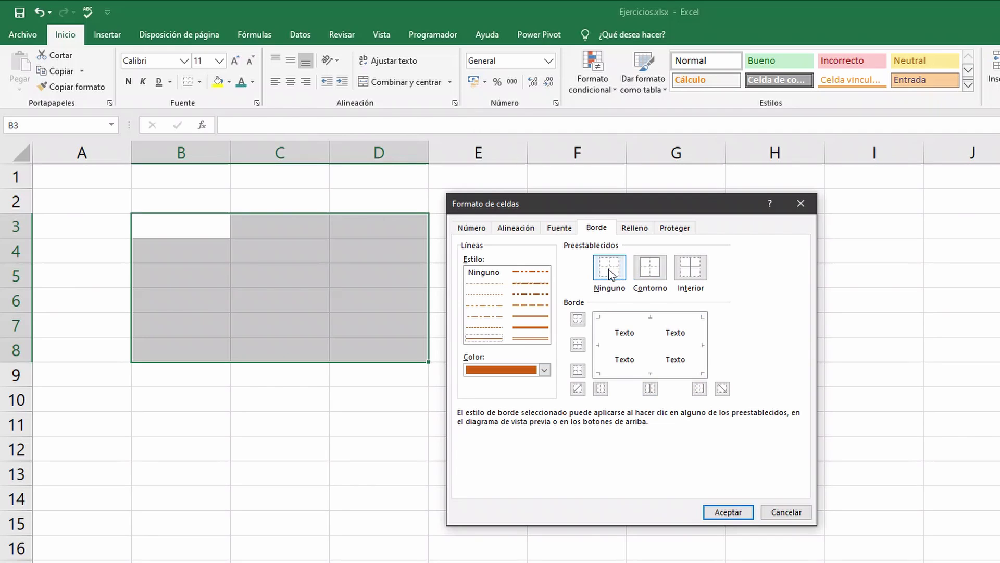
pyautogui.click(651, 270)
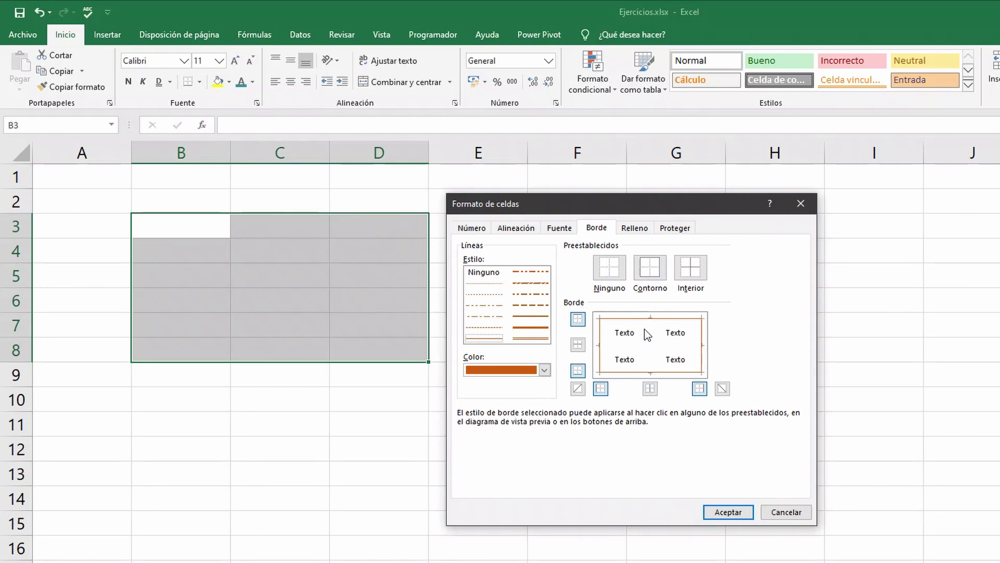
# Apply a thick solid dark orange outline border to B3:D8 and deselect the range
pyautogui.click(524, 327)
pyautogui.click(653, 269)
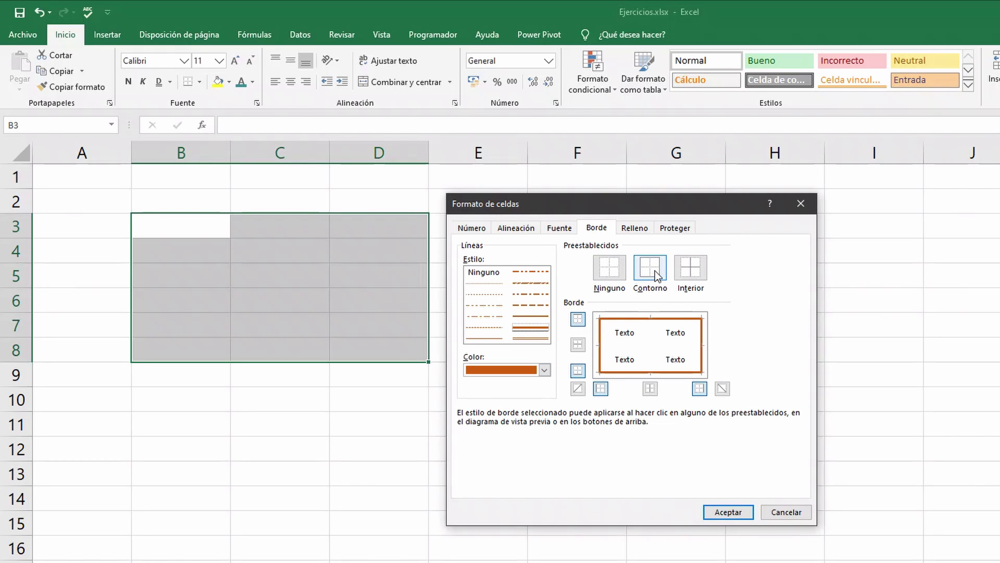
pyautogui.click(738, 515)
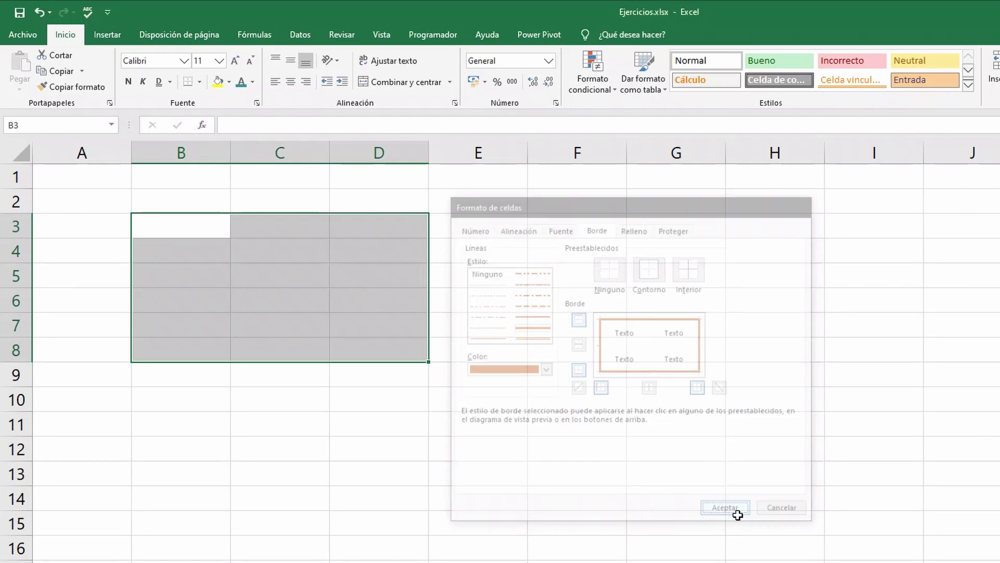
pyautogui.click(503, 288)
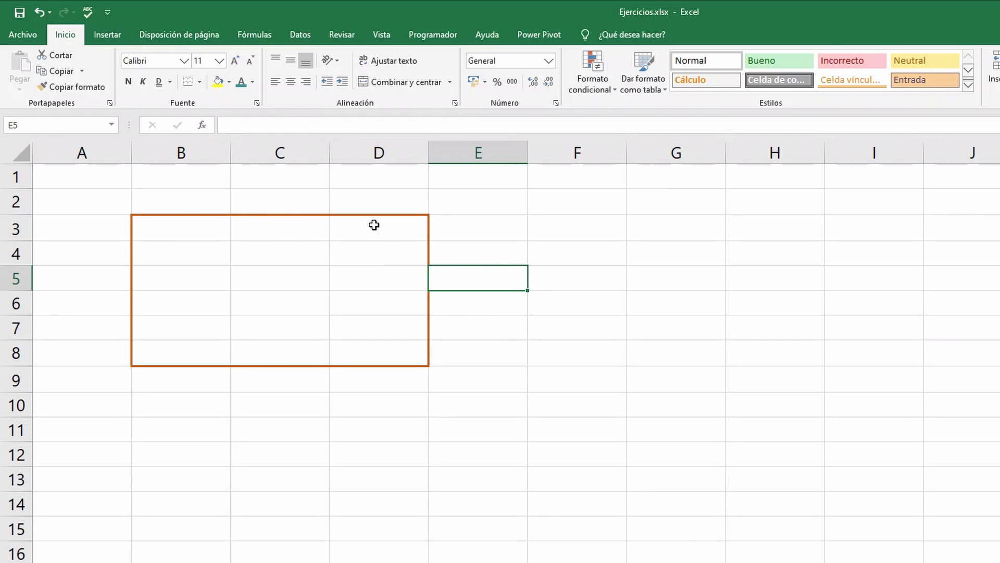
# Add thin solid light green interior borders to B3:D8, keeping the thick orange outline, and deselect the range
pyautogui.moveTo(168, 223); pyautogui.dragTo(388, 345)
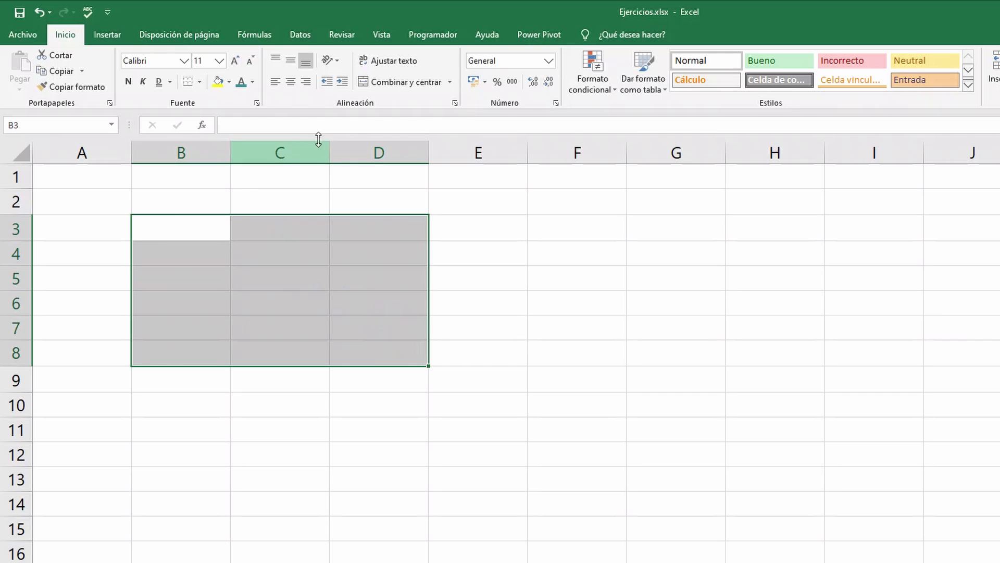
pyautogui.click(257, 105)
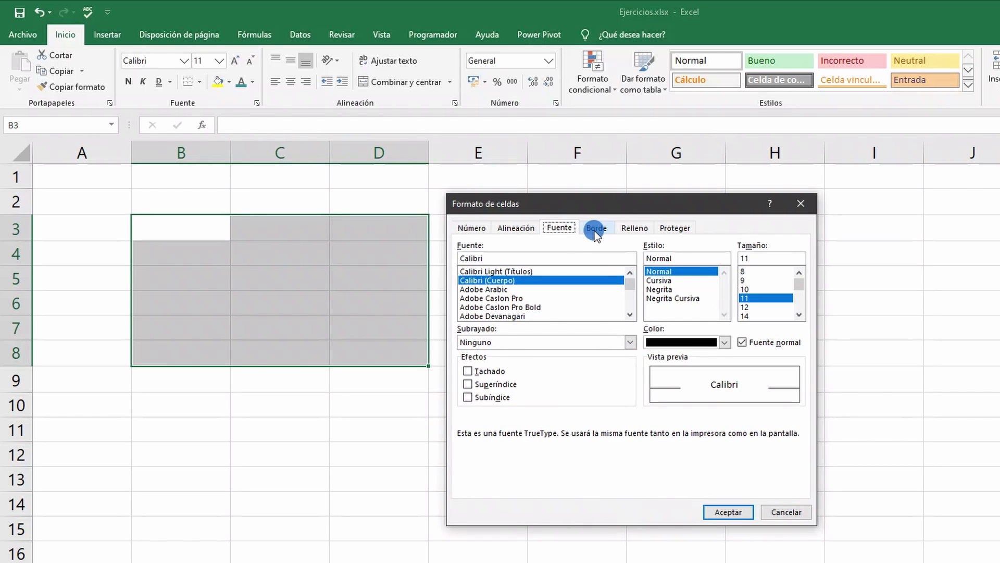
pyautogui.click(595, 230)
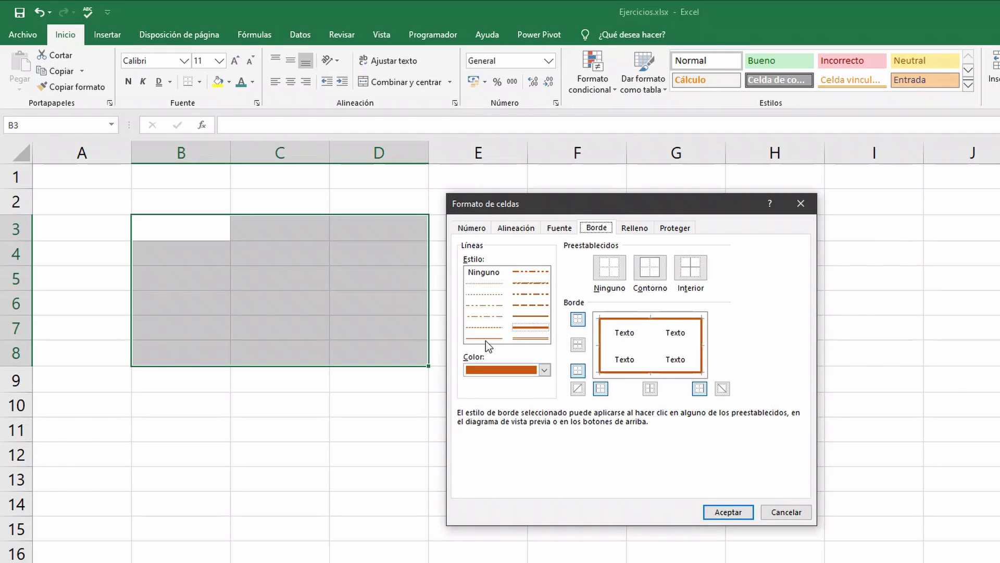
pyautogui.click(544, 370)
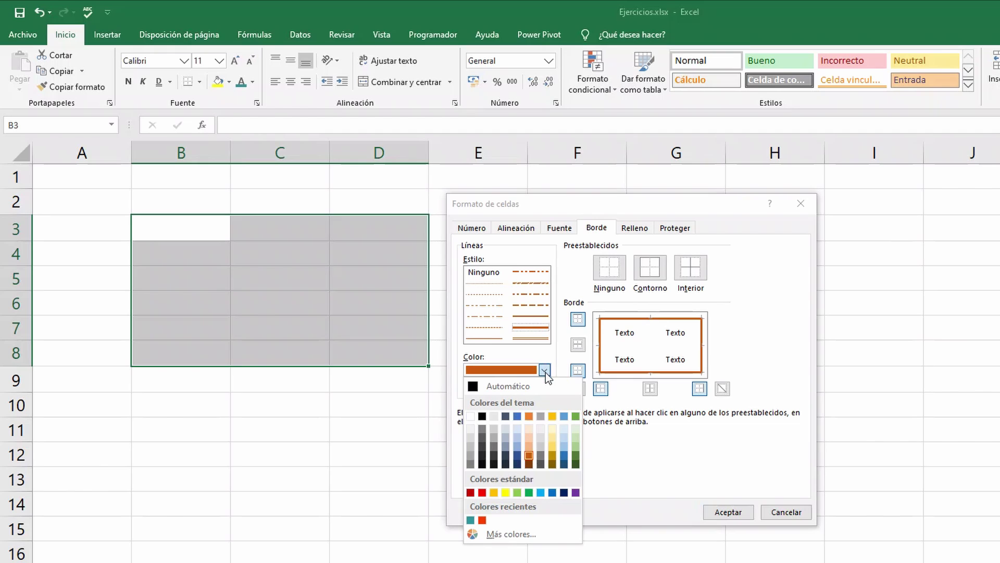
pyautogui.click(576, 446)
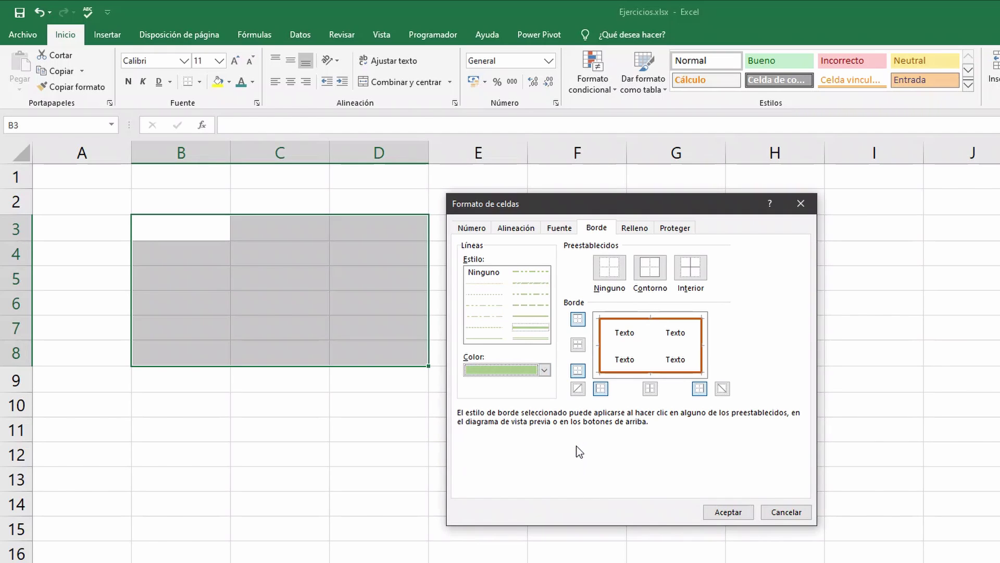
pyautogui.click(480, 339)
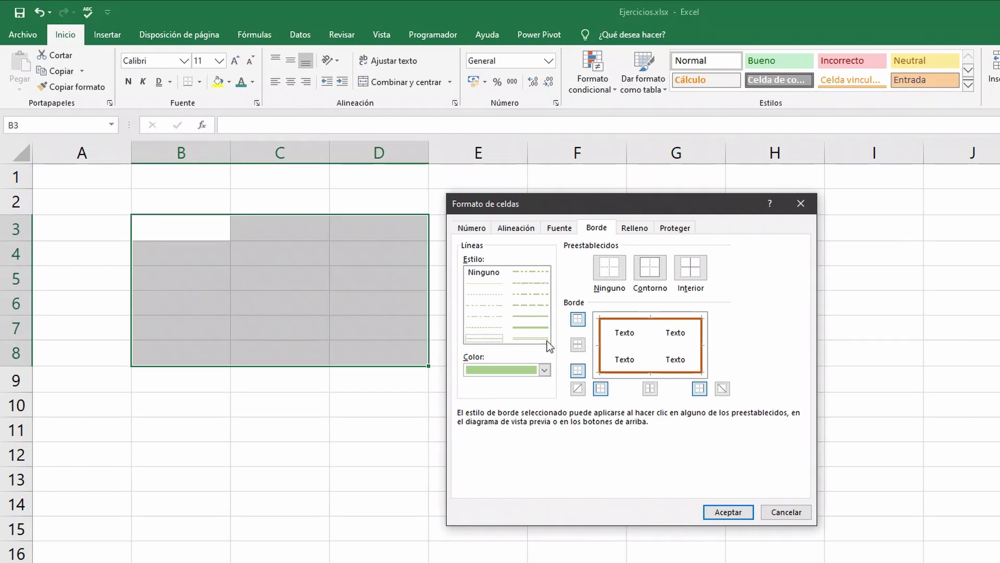
pyautogui.click(689, 268)
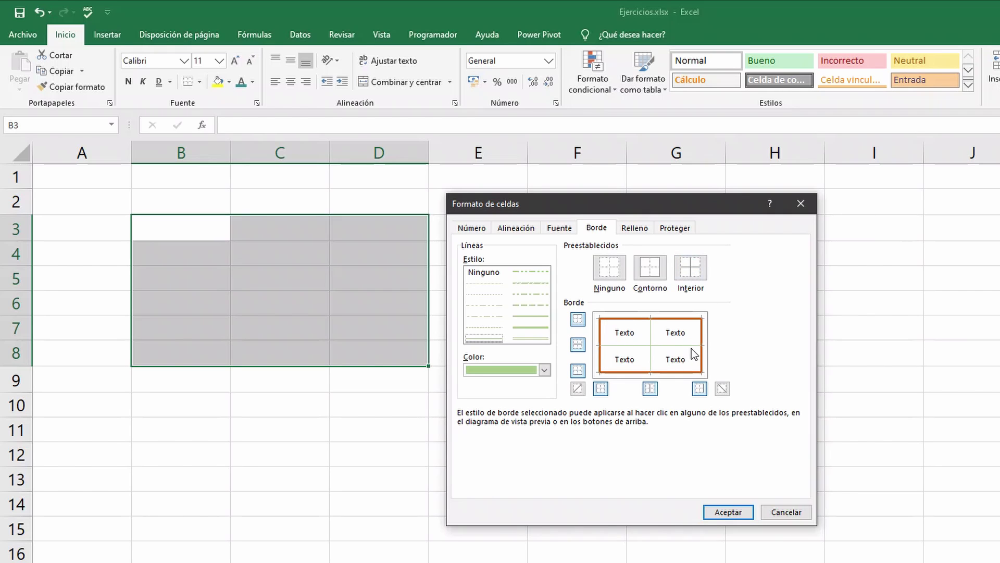
pyautogui.click(736, 514)
pyautogui.click(515, 335)
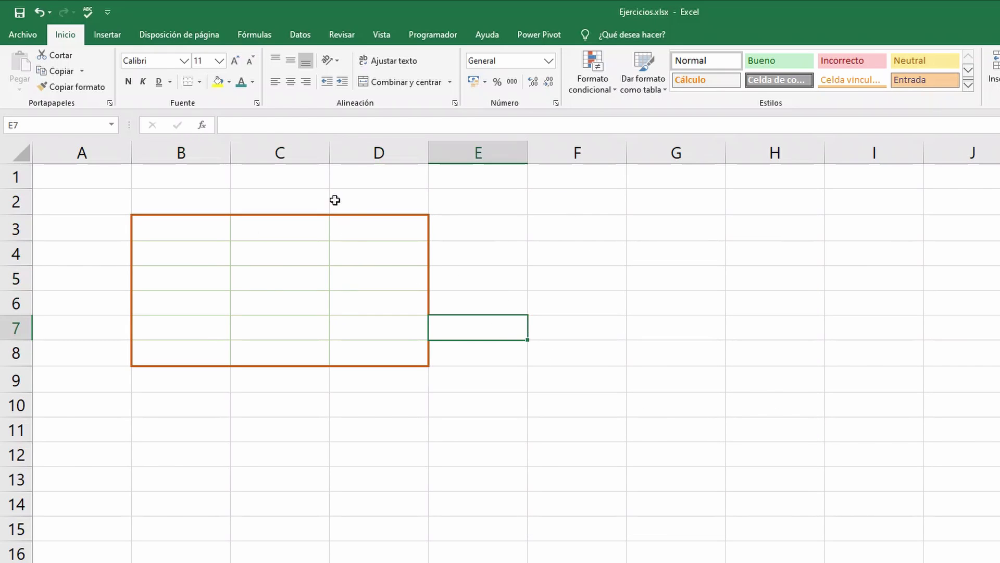
# Hide the worksheet gridlines and select cell E2
pyautogui.click(385, 35)
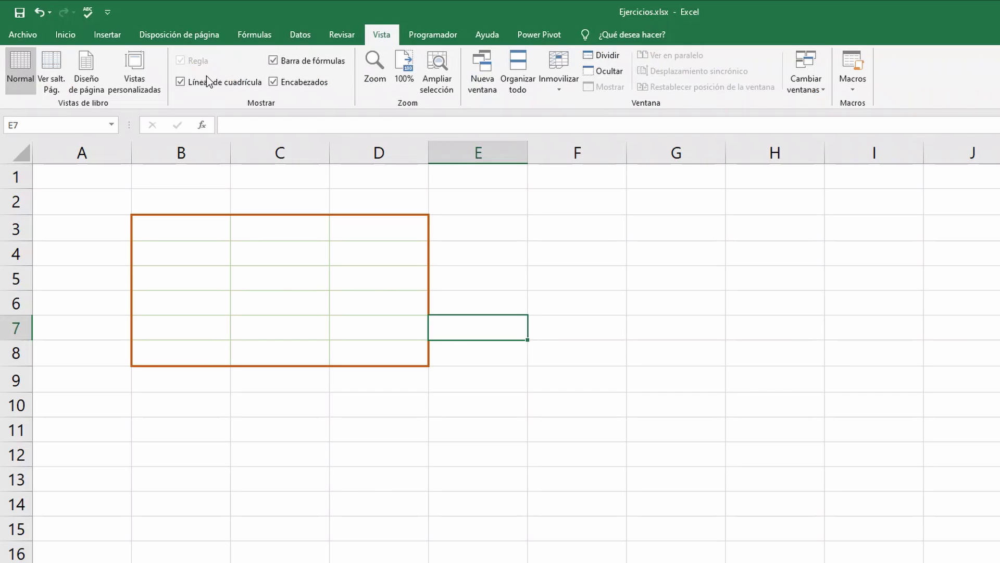
pyautogui.click(201, 80)
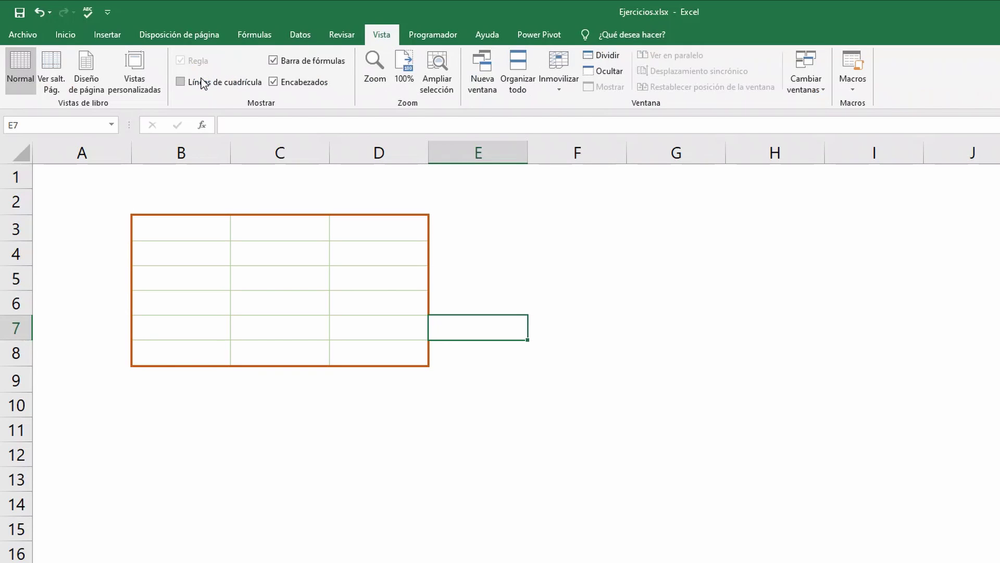
pyautogui.click(497, 193)
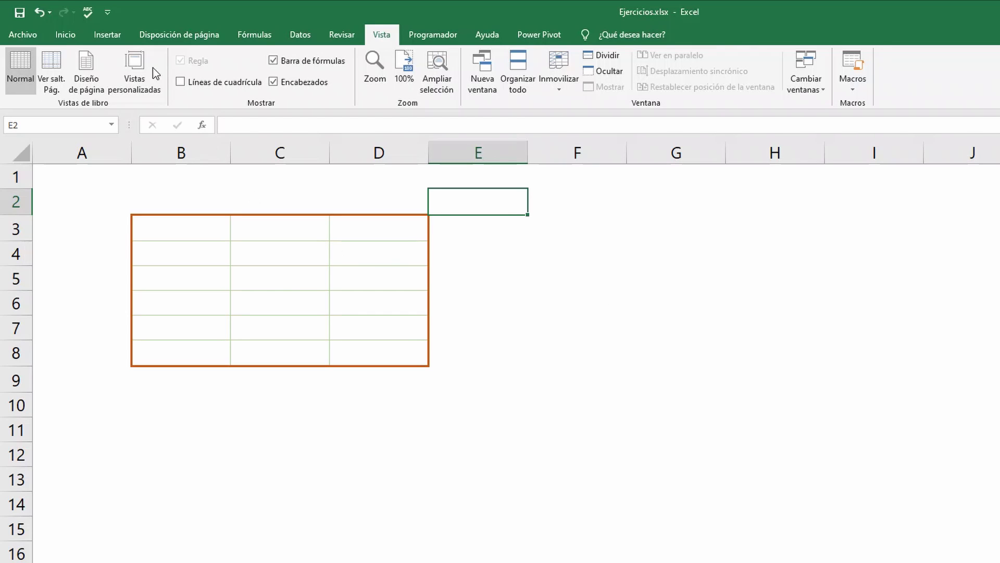
# Apply a bottom border (Borde inferior) to the range B10:C13 and deselect it
pyautogui.click(65, 37)
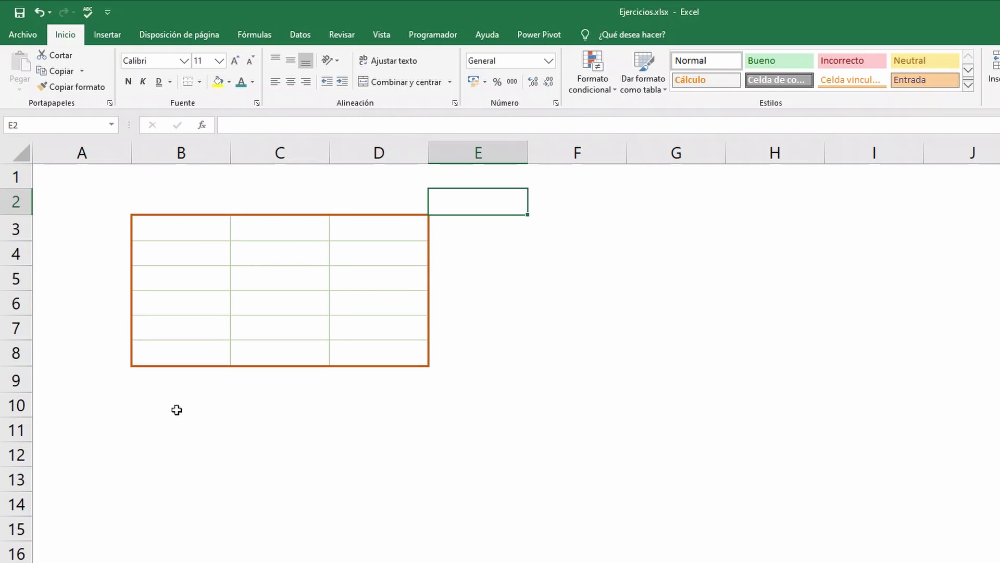
pyautogui.moveTo(146, 397); pyautogui.dragTo(265, 485)
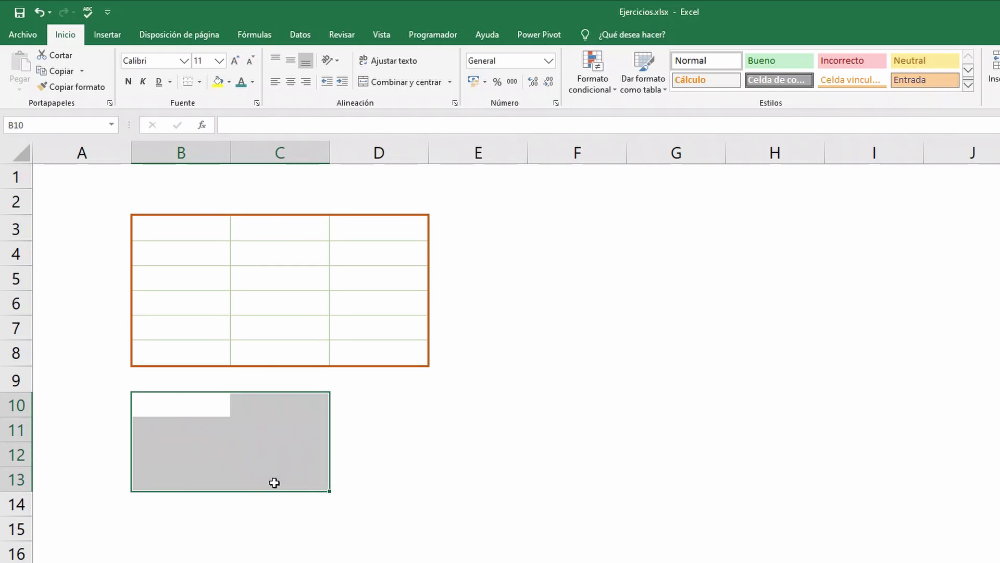
pyautogui.click(201, 83)
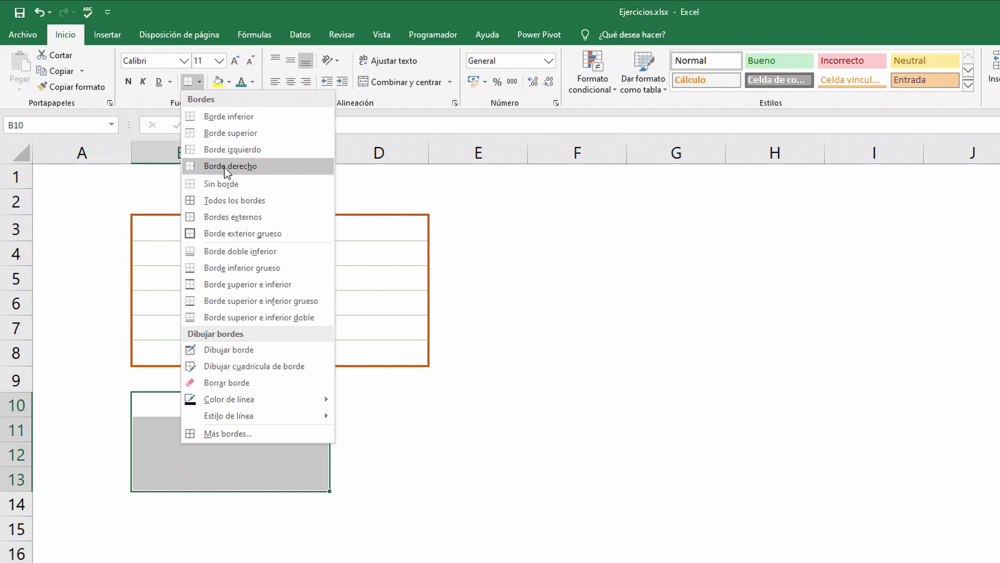
pyautogui.click(208, 117)
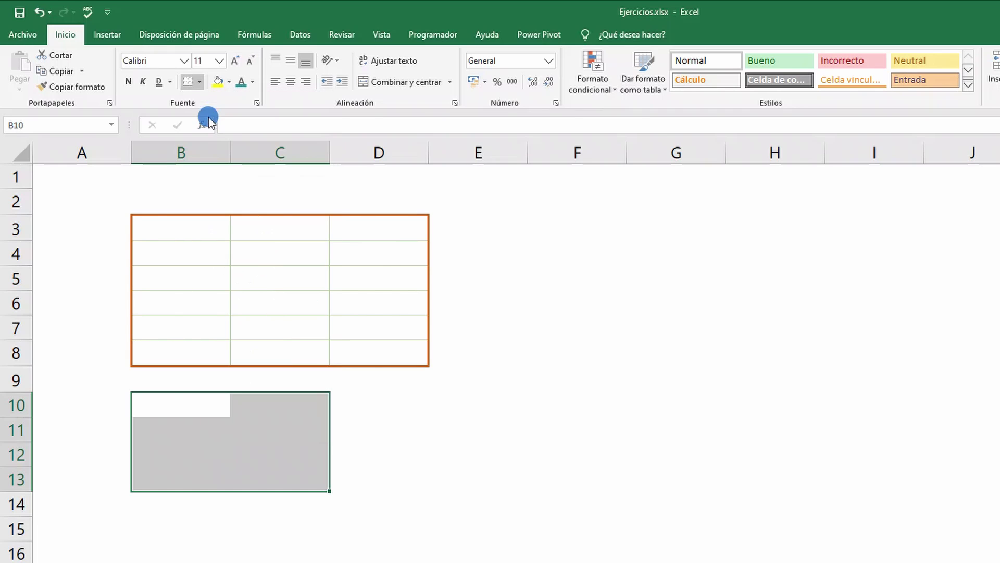
pyautogui.click(401, 425)
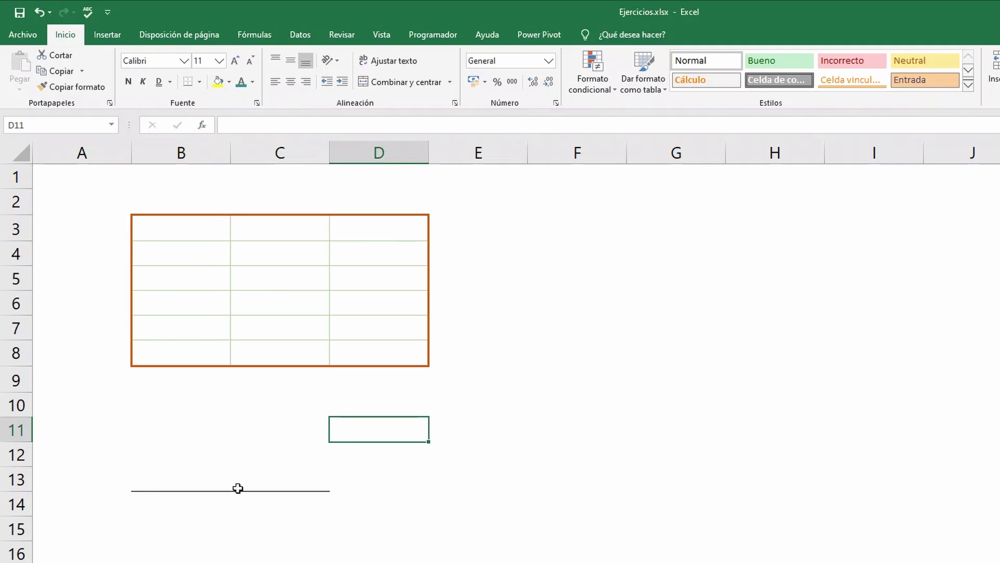
# Apply a top border (Borde superior) to the range B10:C13 and deselect it
pyautogui.moveTo(152, 407); pyautogui.dragTo(277, 472)
pyautogui.click(201, 81)
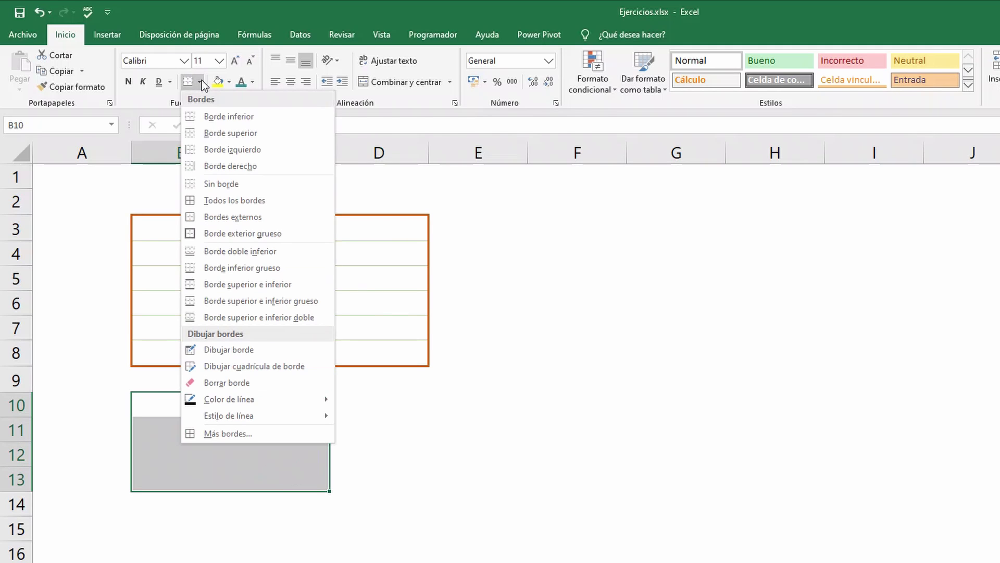
pyautogui.click(209, 135)
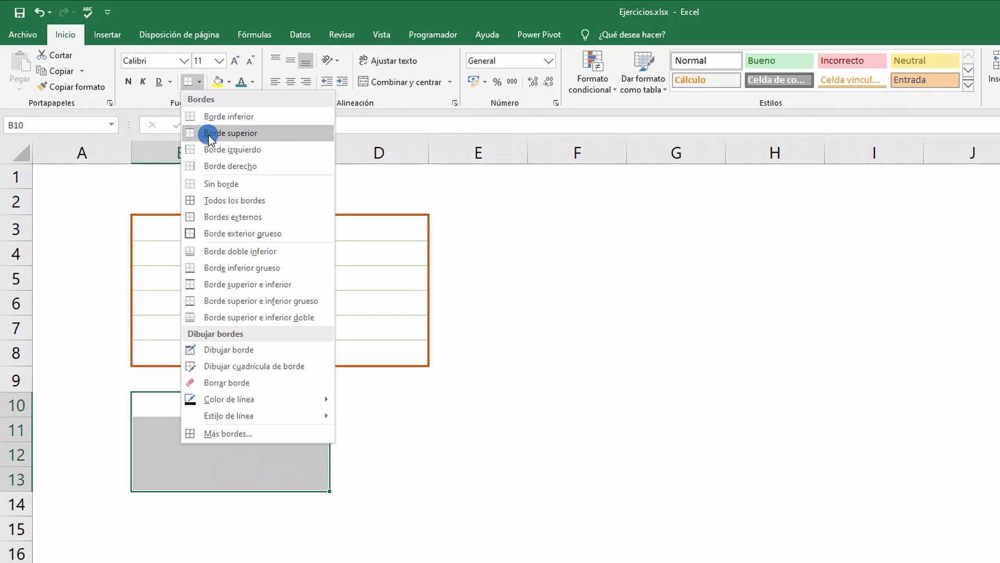
pyautogui.click(384, 430)
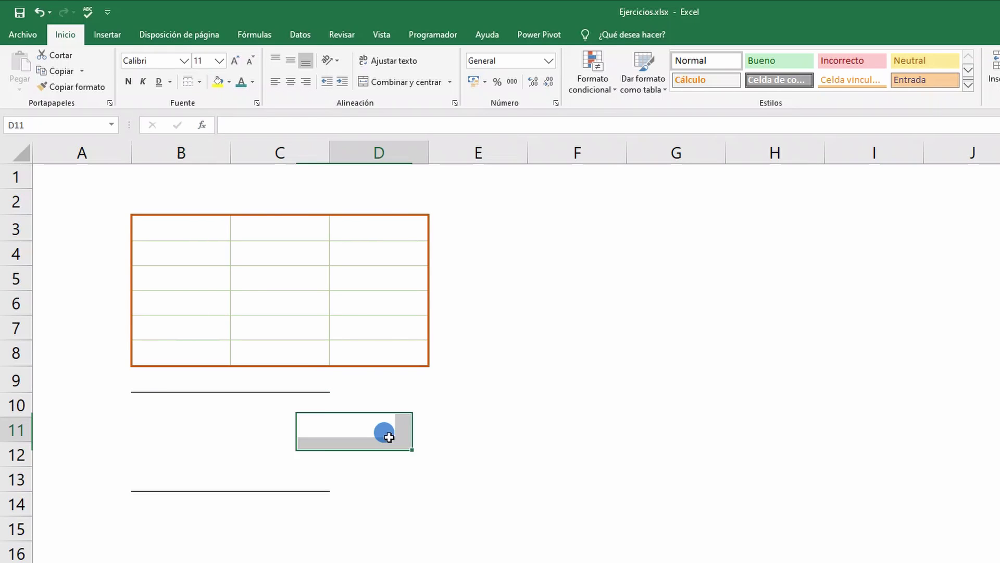
# Apply all borders (Todos los bordes) to the range B10:C13 and deselect it
pyautogui.click(151, 400)
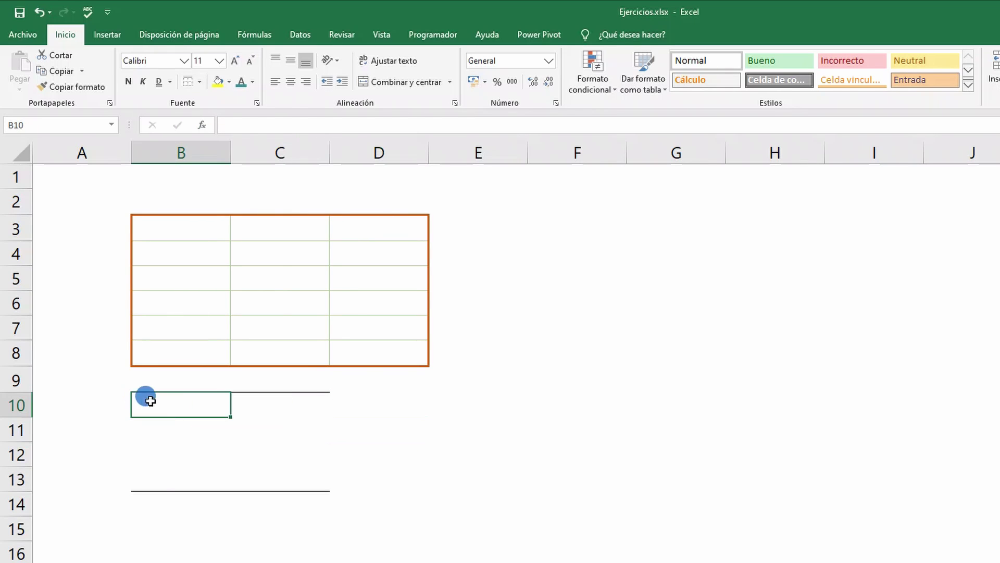
pyautogui.moveTo(151, 400); pyautogui.dragTo(272, 469)
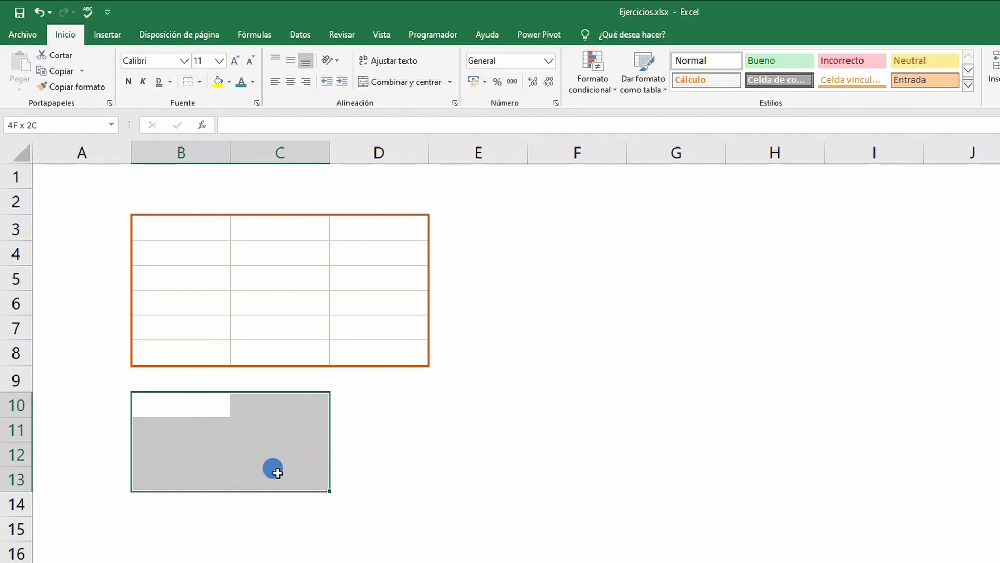
pyautogui.click(201, 83)
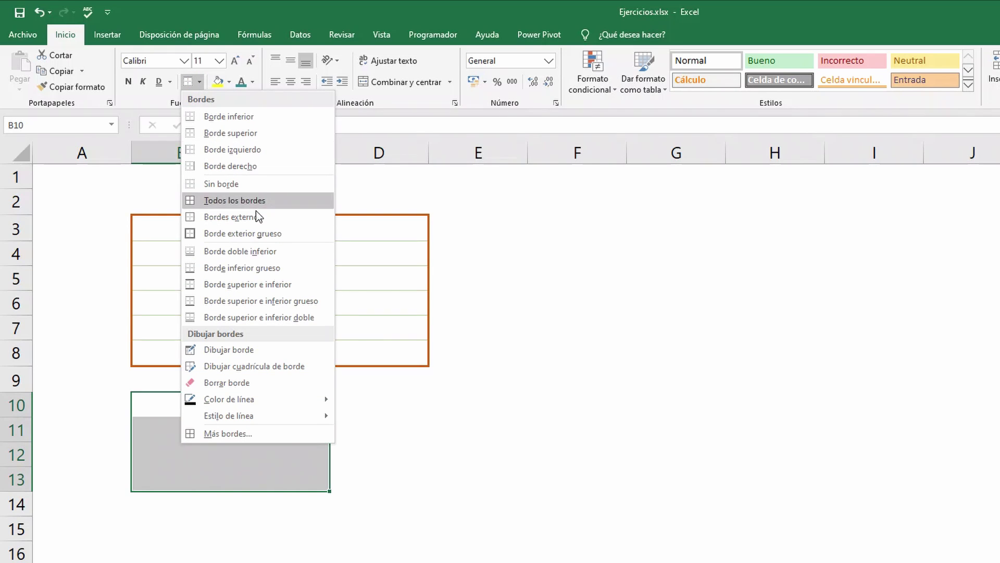
pyautogui.click(233, 200)
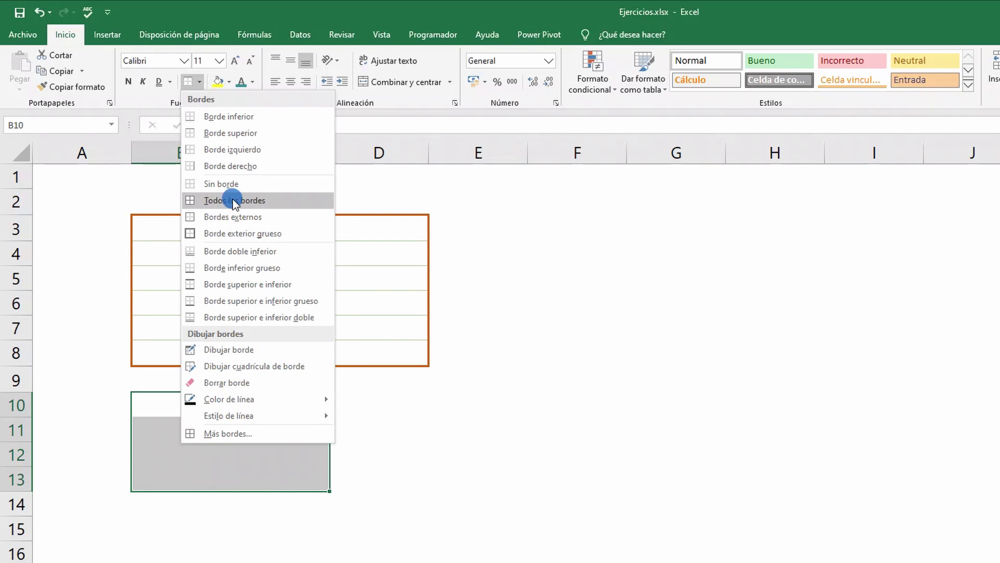
pyautogui.click(377, 411)
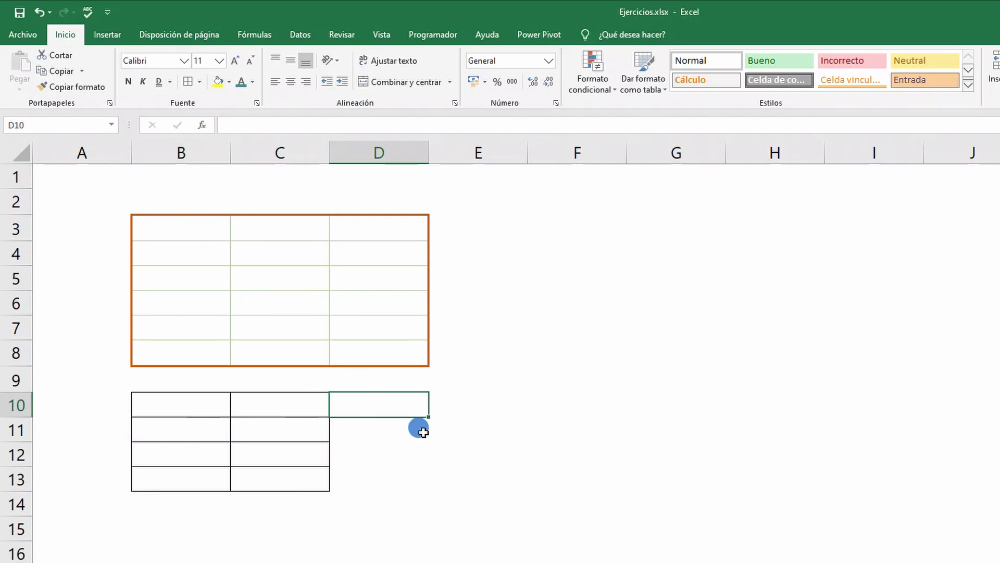
pyautogui.click(149, 403)
pyautogui.click(381, 434)
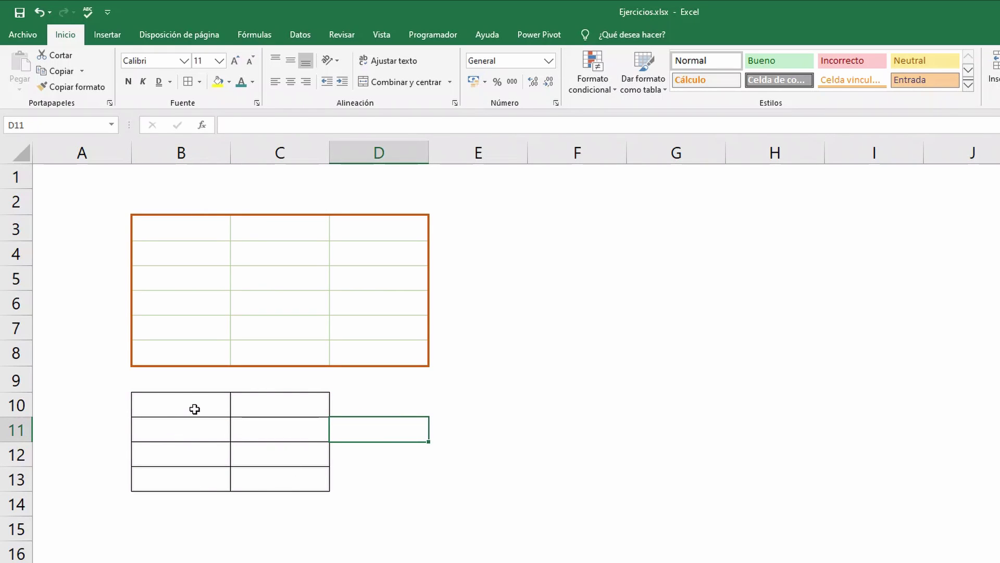
# Apply a thick outside border (Borde exterior grueso) to B10:C13 and deselect the range
pyautogui.moveTo(195, 409); pyautogui.dragTo(270, 469)
pyautogui.click(200, 84)
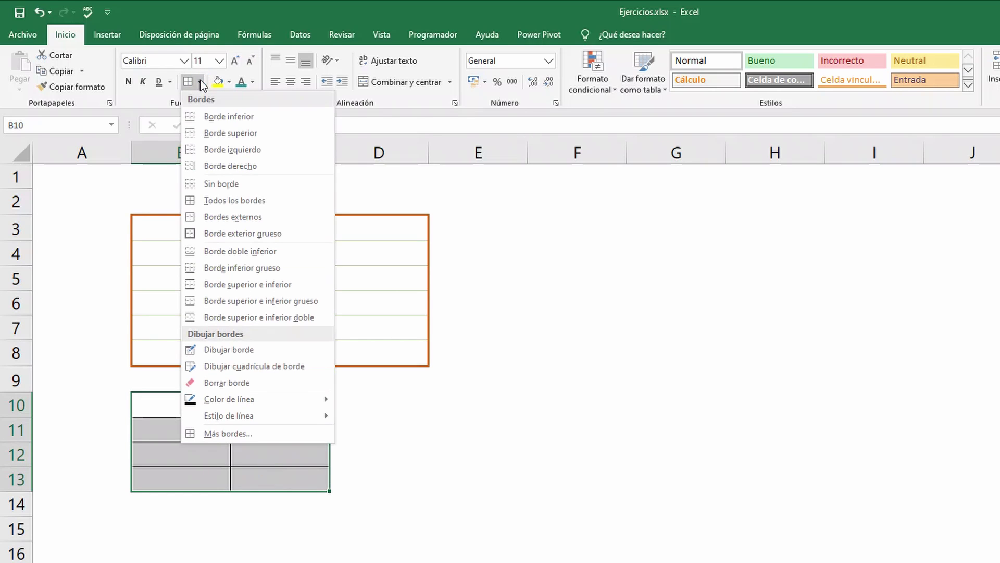
pyautogui.click(227, 234)
pyautogui.click(348, 411)
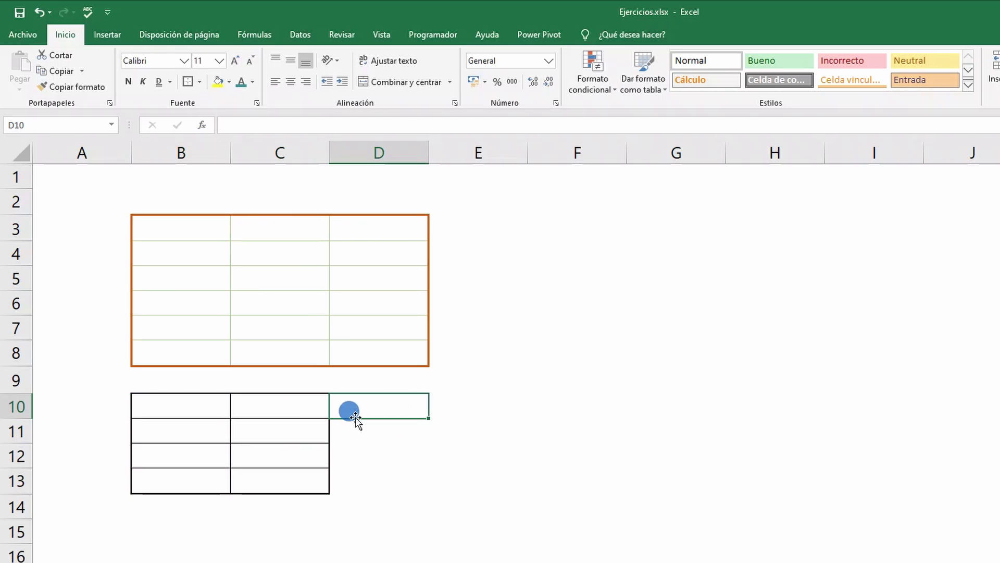
# Select B10:C13 and set the border drawing line colour to standard blue
pyautogui.click(200, 82)
pyautogui.click(221, 449)
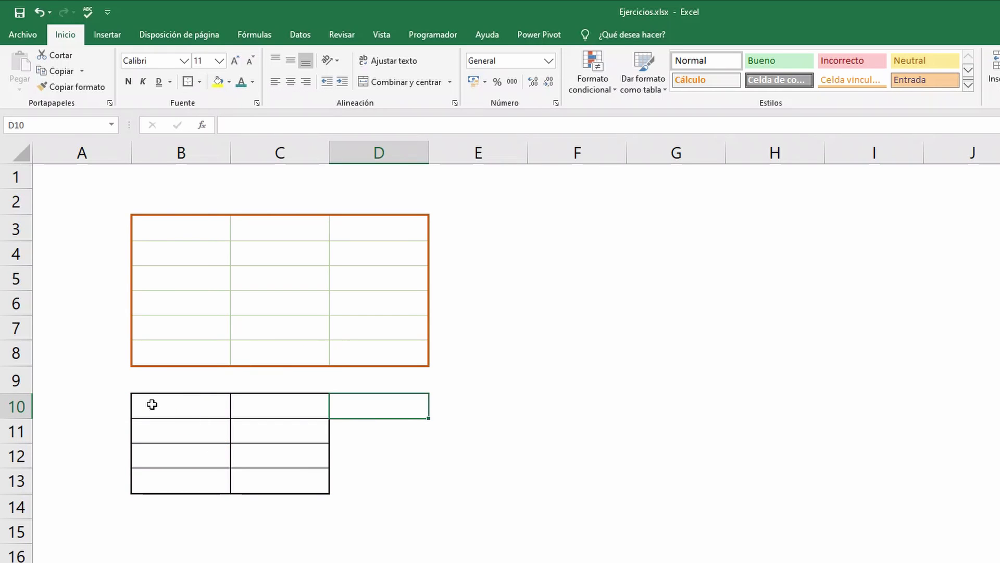
pyautogui.moveTo(149, 404); pyautogui.dragTo(241, 480)
pyautogui.click(200, 82)
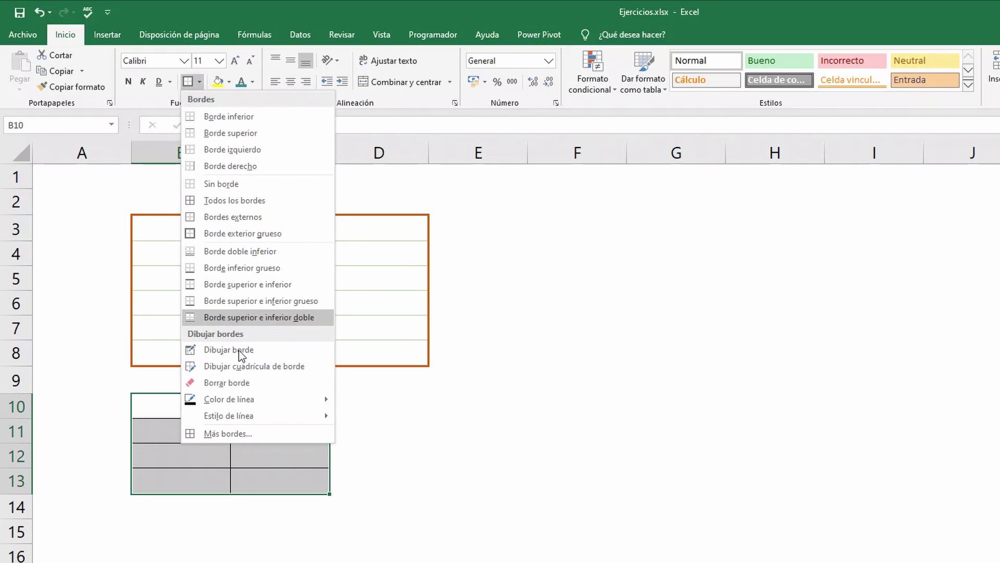
pyautogui.moveTo(251, 401)
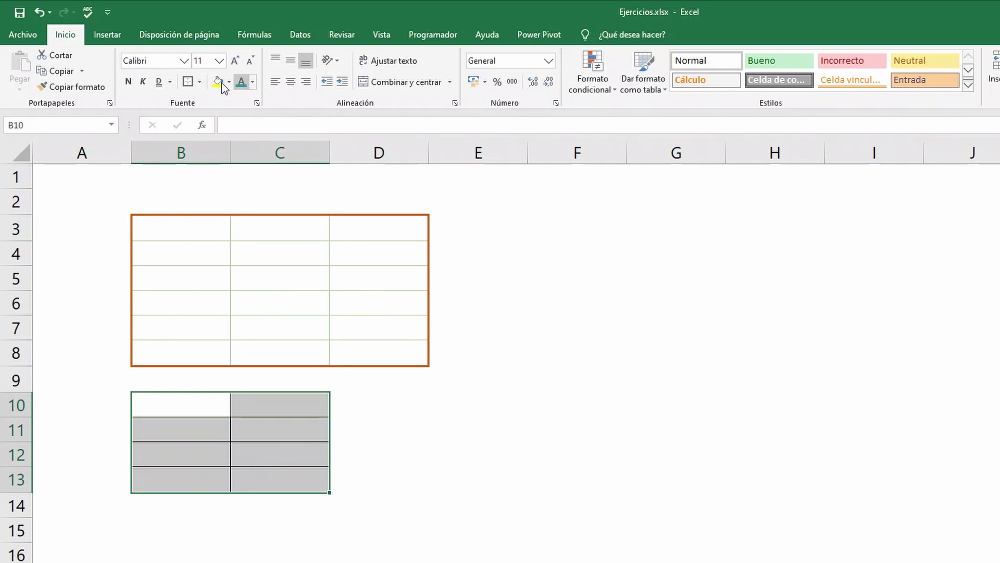
pyautogui.click(200, 82)
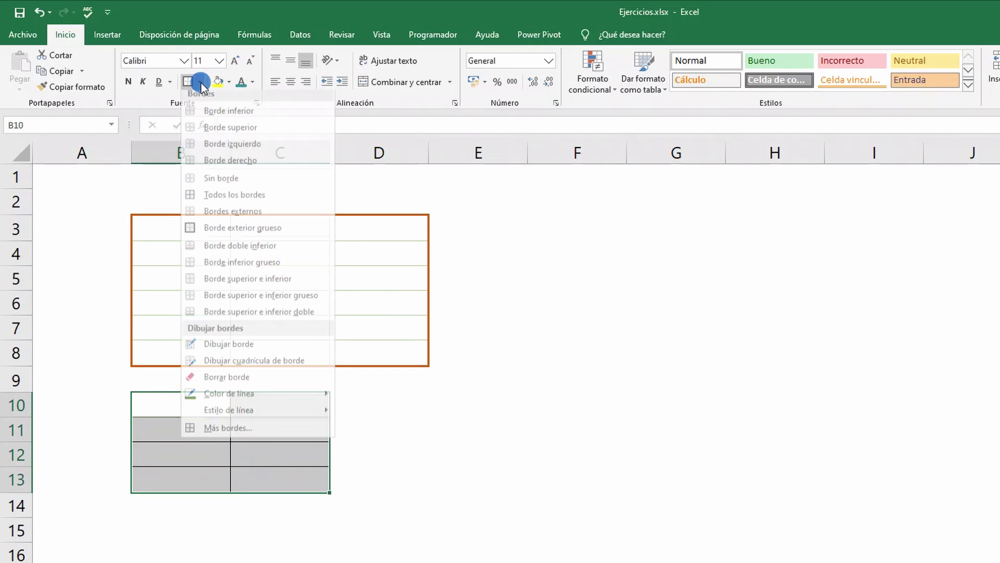
pyautogui.click(211, 399)
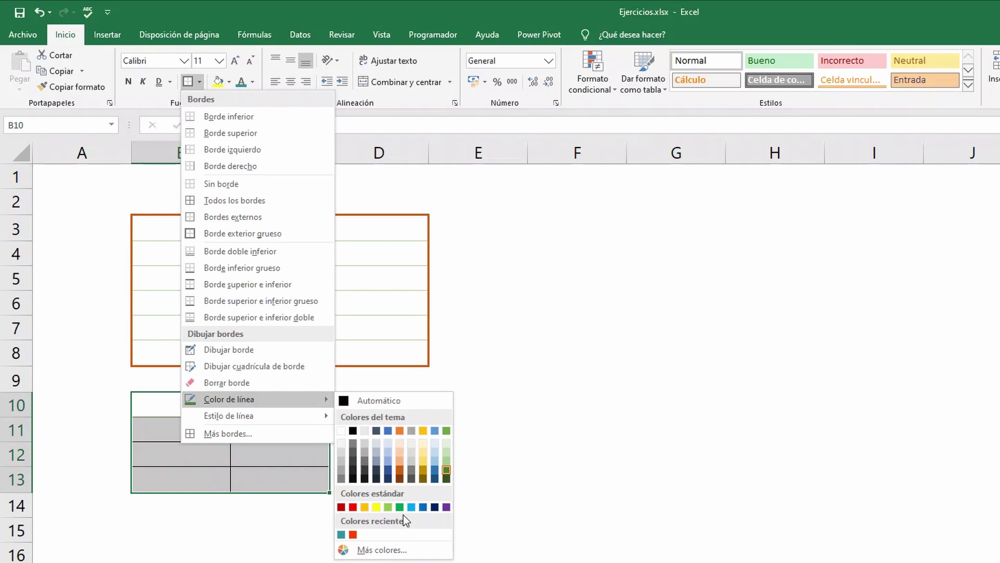
pyautogui.click(423, 506)
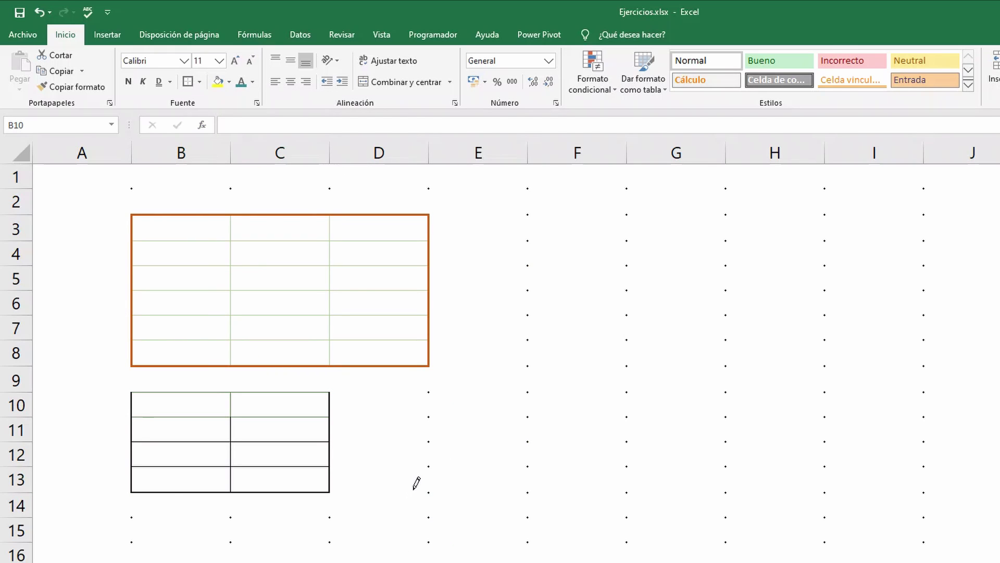
# Draw blue borders on the top, right and bottom edges of C10 and the bottom edge of C11
pyautogui.click(311, 390)
pyautogui.click(330, 406)
pyautogui.click(273, 416)
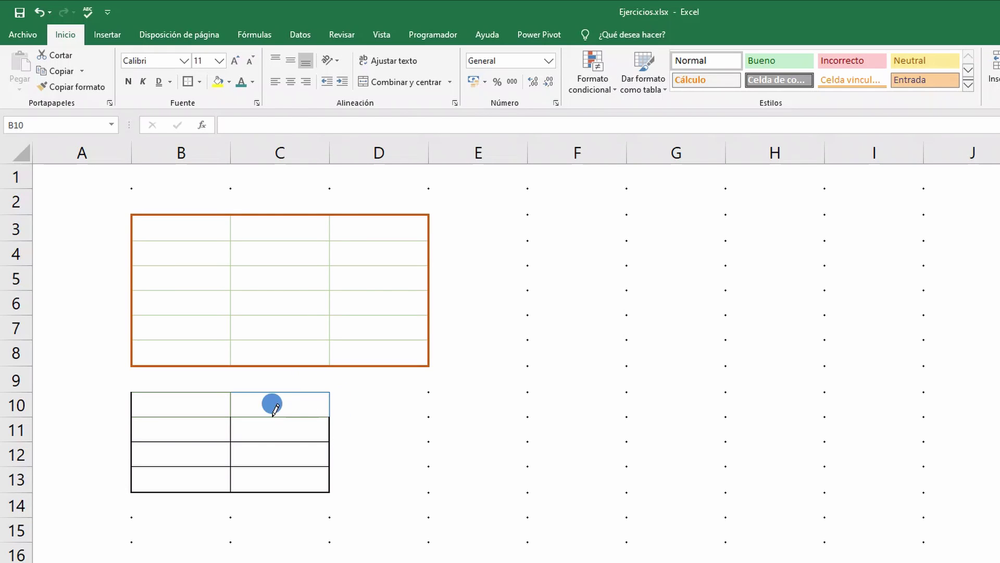
pyautogui.click(282, 440)
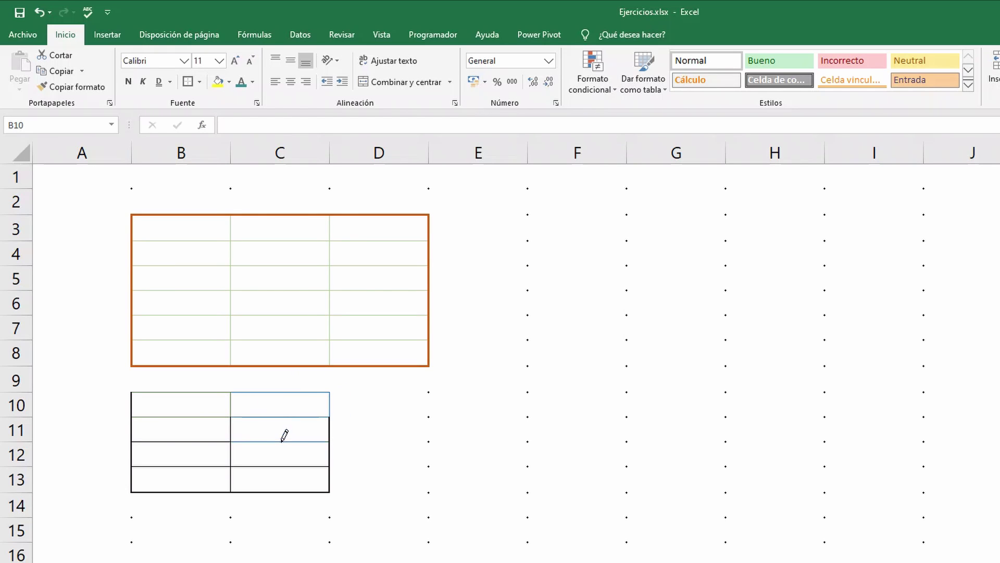
# Draw blue borders along the right edges of C11:C13 and the bottom edge of C13
pyautogui.click(331, 428)
pyautogui.click(330, 449)
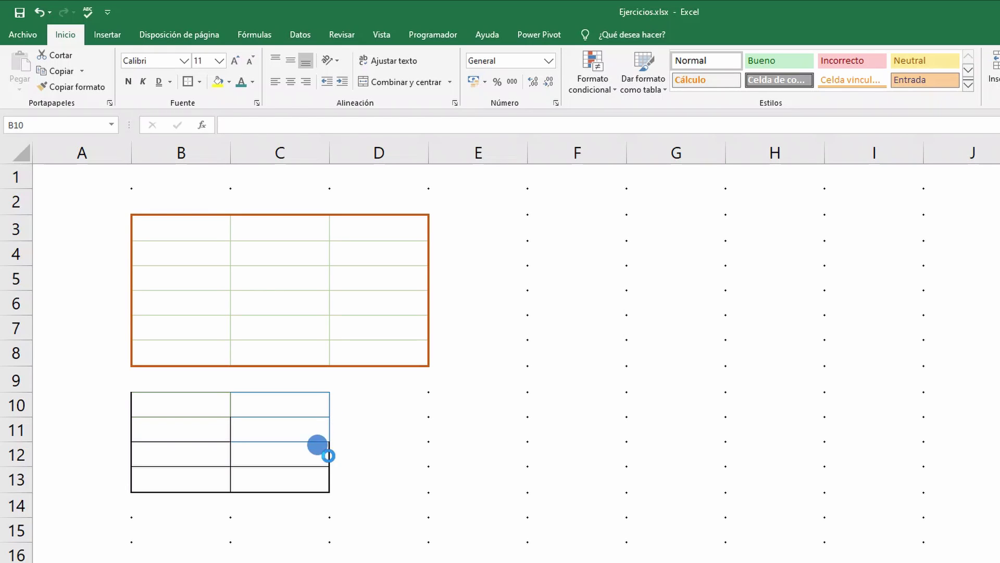
pyautogui.click(321, 490)
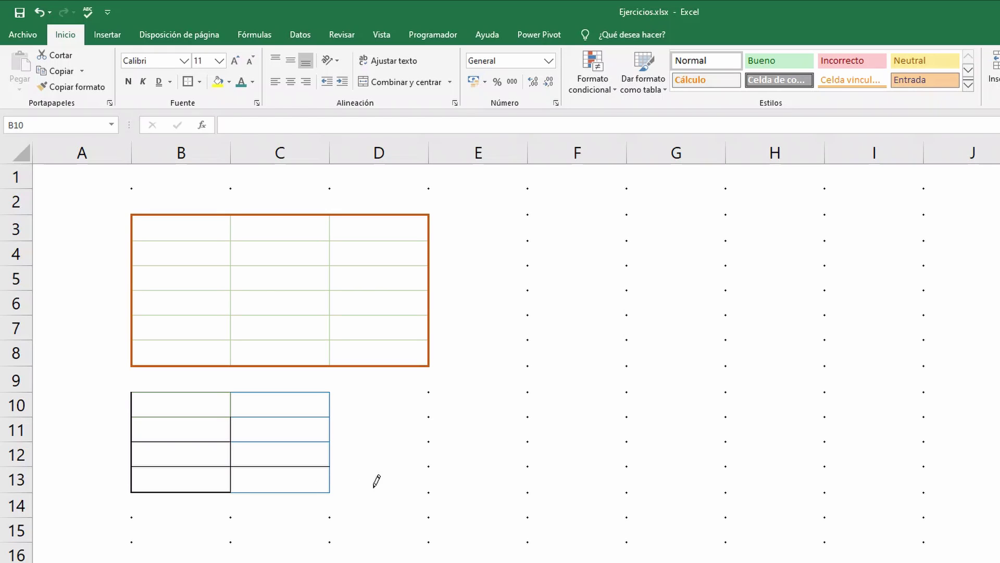
# Draw blue horizontal borders in column D on the top edge of D10 and the bottom edges of D10 through D13
pyautogui.moveTo(428, 465); pyautogui.dragTo(409, 461)
pyautogui.click(384, 440)
pyautogui.click(374, 417)
pyautogui.click(379, 393)
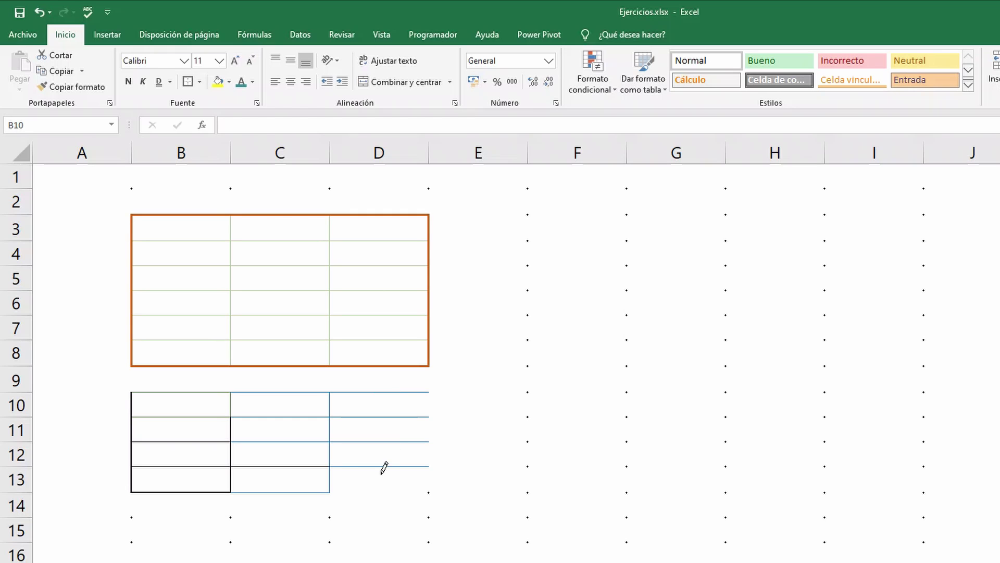
pyautogui.click(370, 490)
# Set the line style for drawing borders (Estilo de línea) to the double line
pyautogui.click(254, 84)
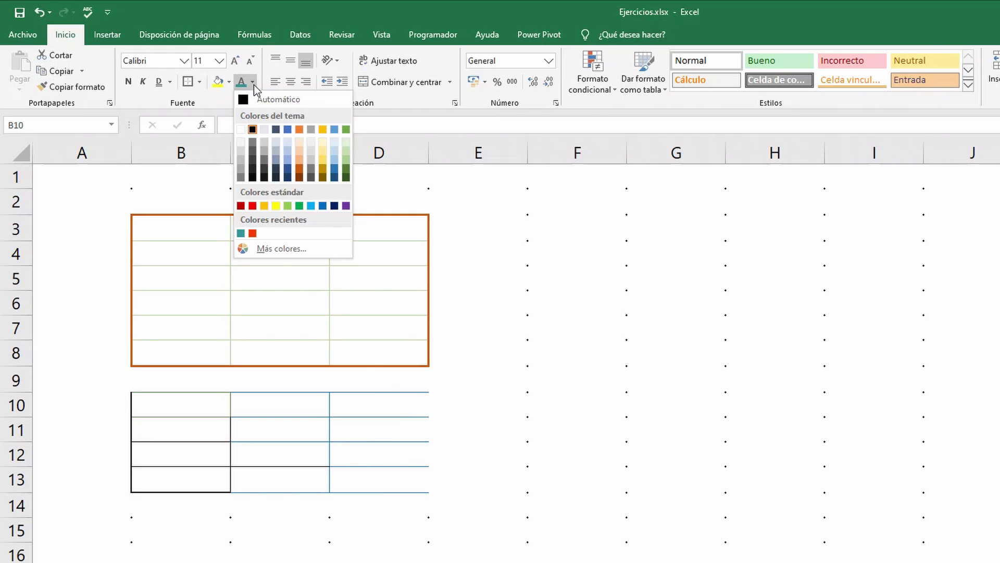
pyautogui.click(199, 83)
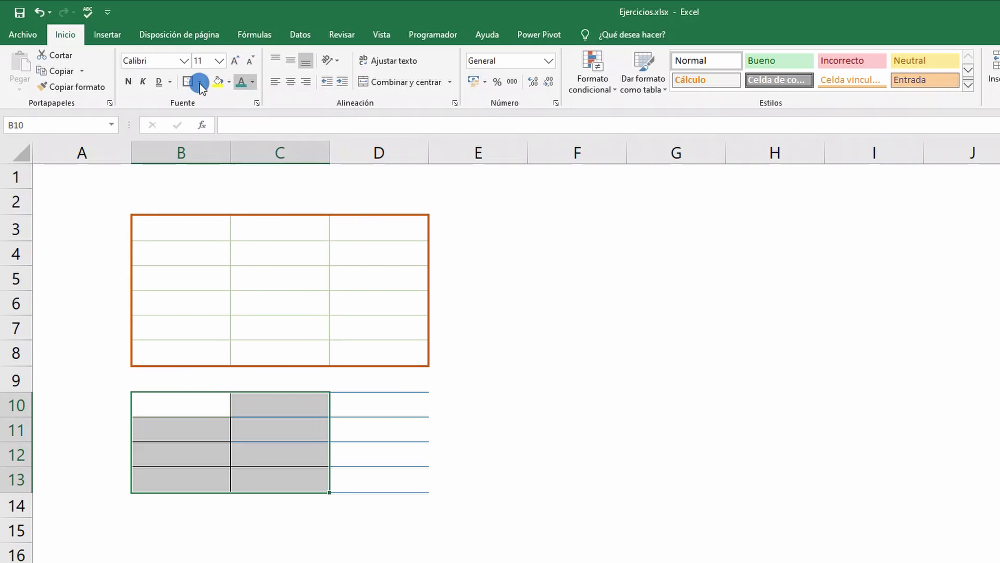
pyautogui.click(199, 84)
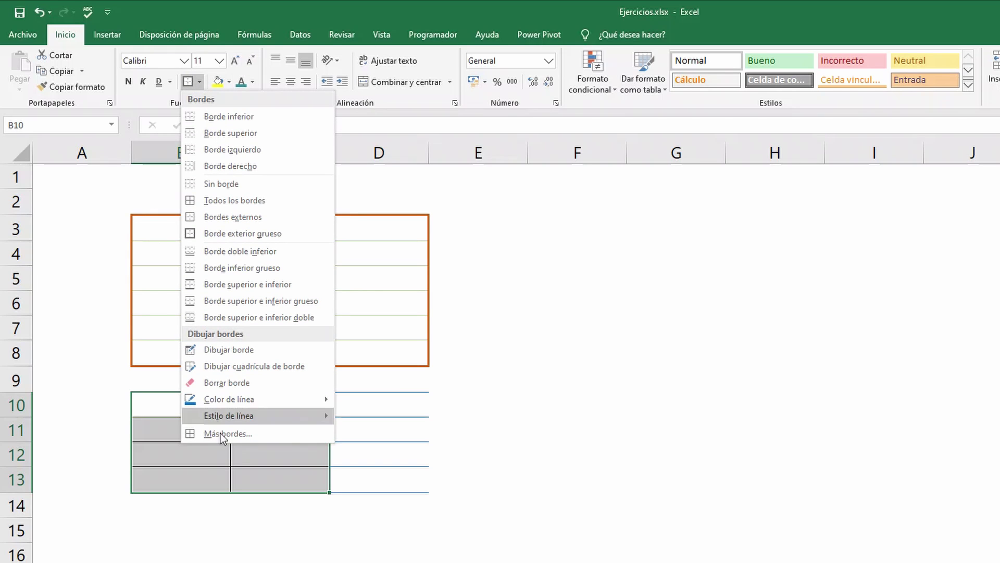
pyautogui.click(227, 415)
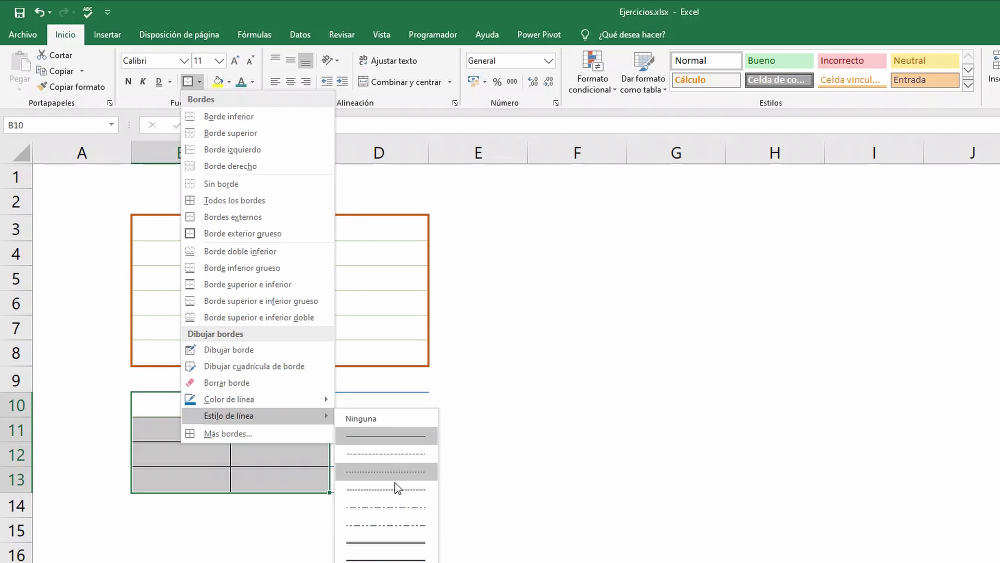
pyautogui.click(383, 543)
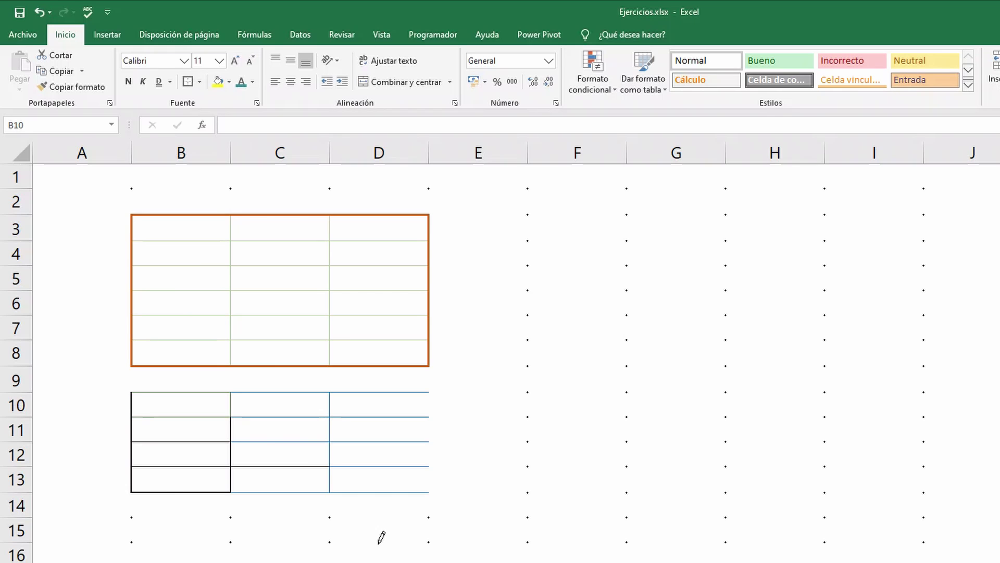
# Draw double blue lines along the top and bottom edges of B10:D10
pyautogui.click(200, 391)
pyautogui.click(250, 392)
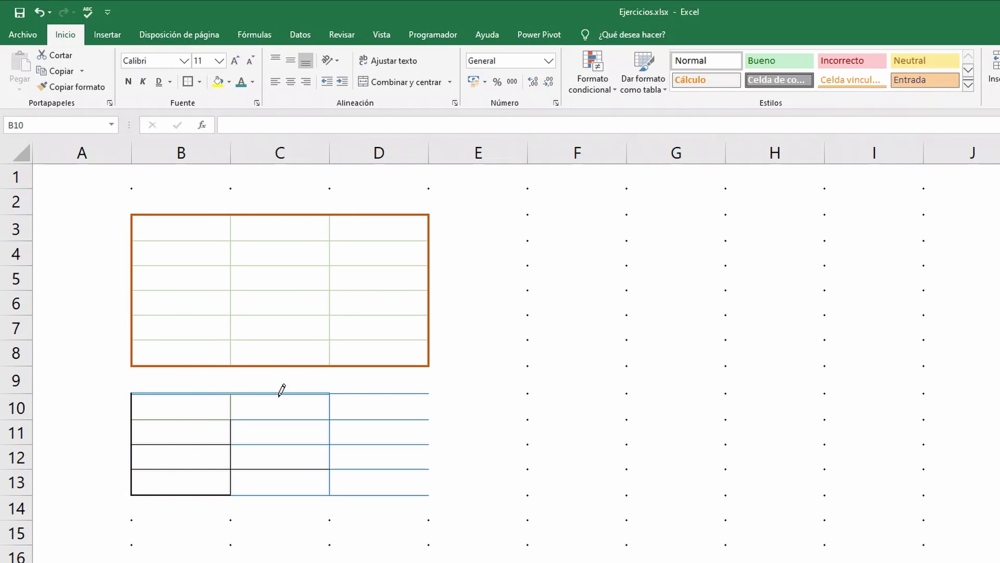
pyautogui.click(356, 392)
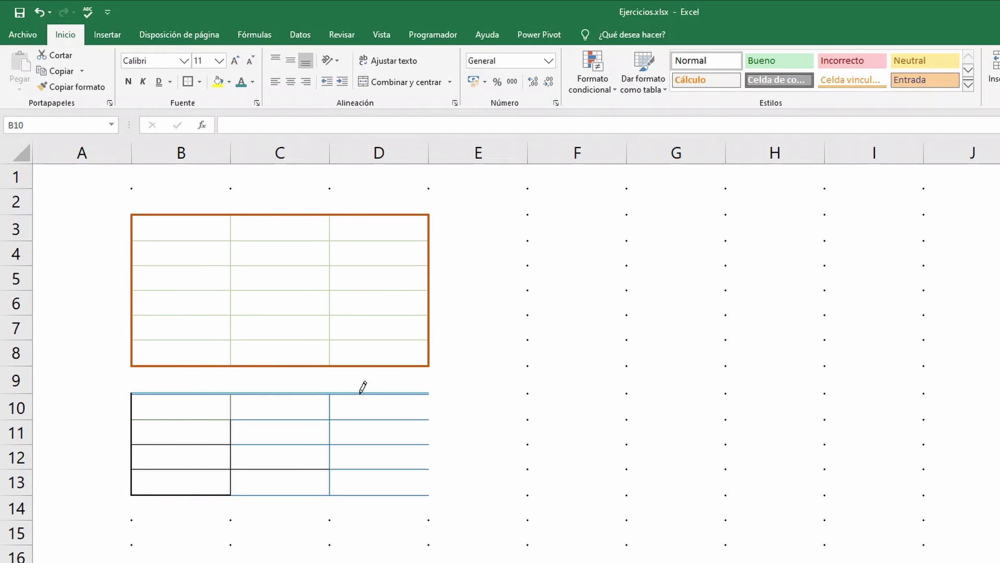
pyautogui.click(209, 420)
pyautogui.click(249, 419)
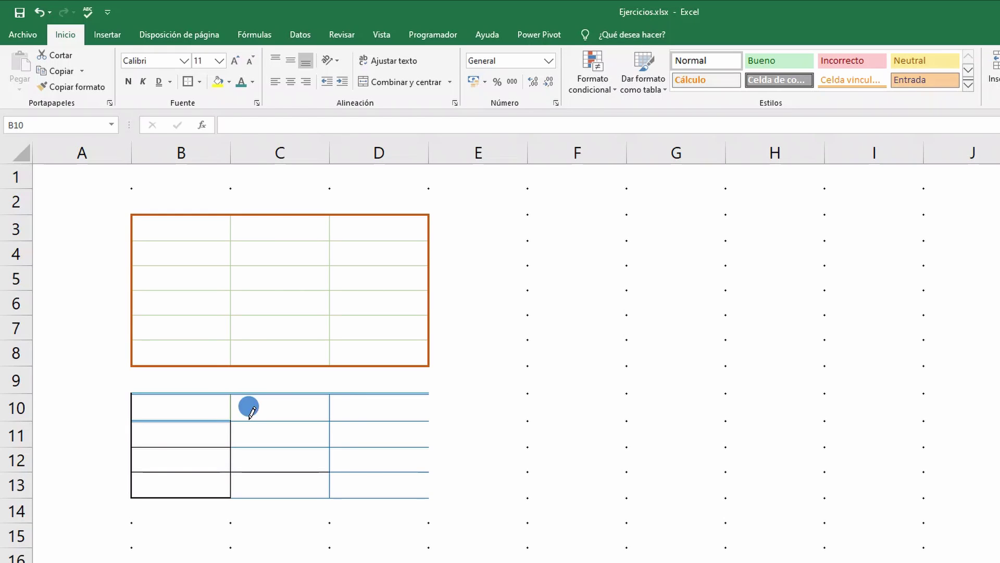
pyautogui.click(359, 420)
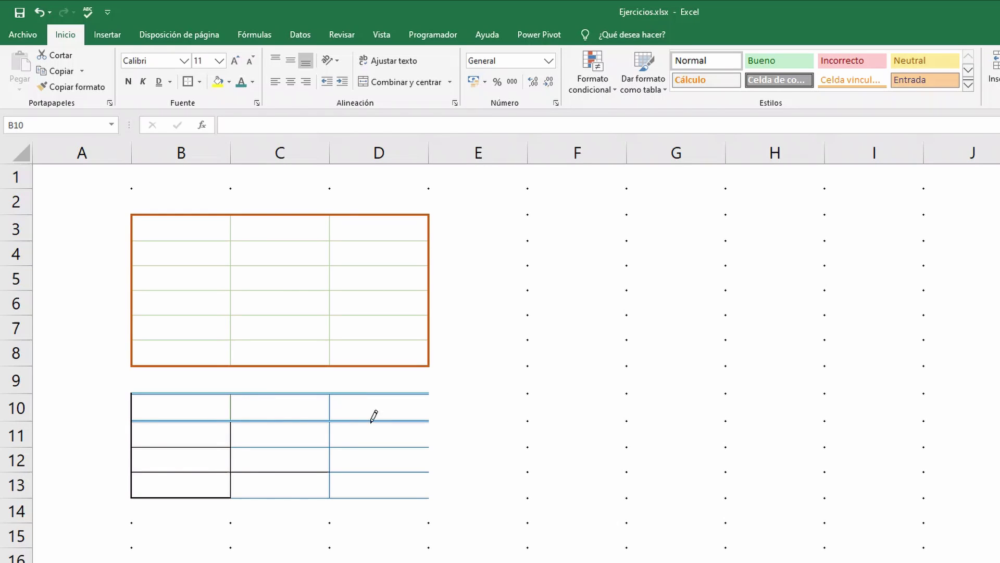
# Draw double blue lines on the bottom edges of B11, B12 and B13, and leave border drawing mode
pyautogui.click(222, 446)
pyautogui.click(200, 498)
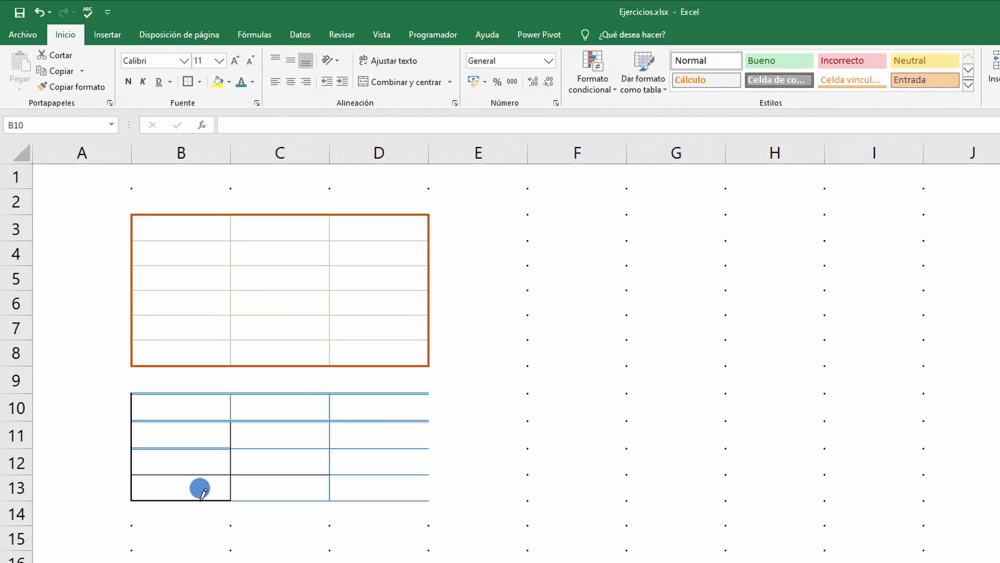
pyautogui.click(206, 472)
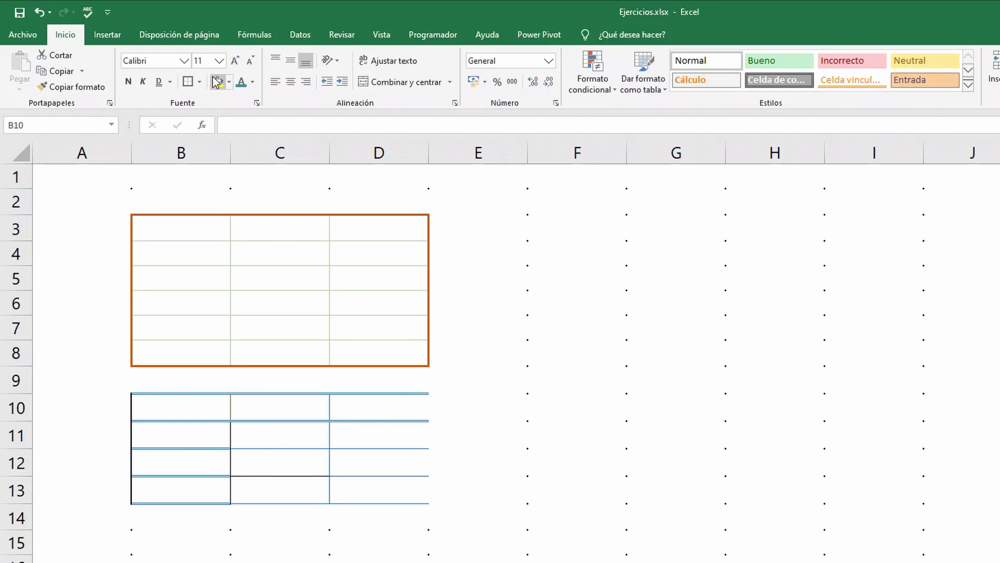
pyautogui.press('Escape')
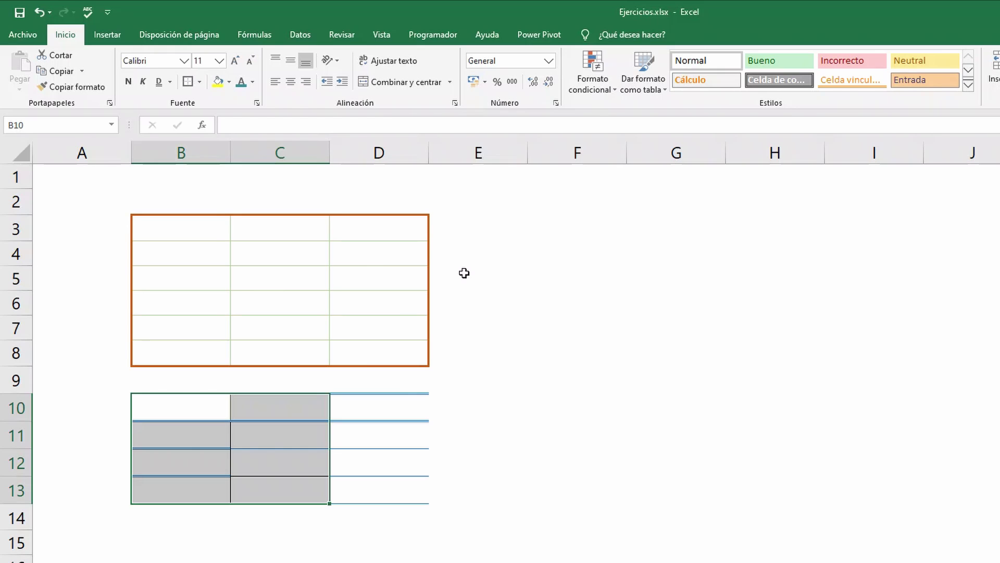
pyautogui.click(400, 389)
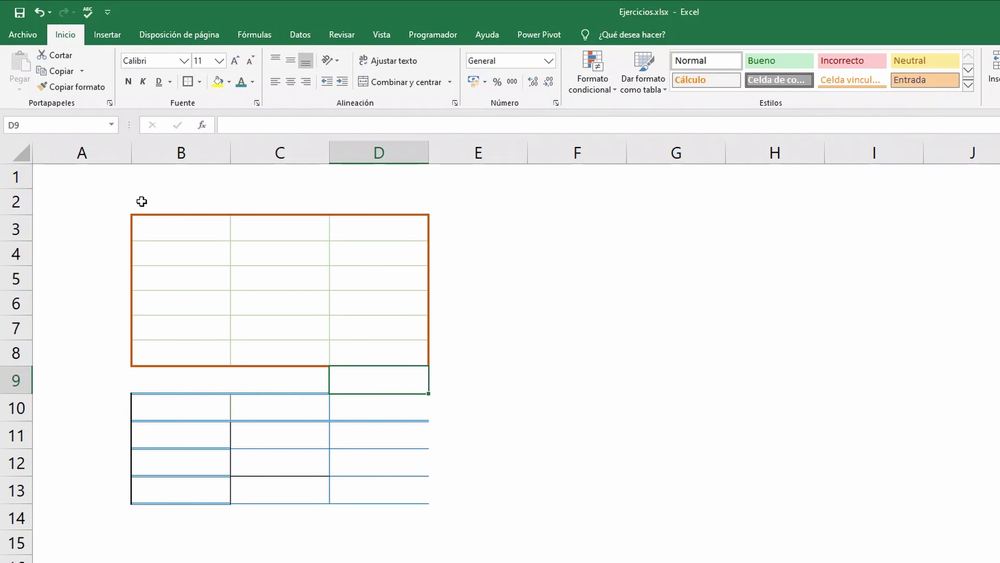
# Clear all borders from the range B2:E14 and deselect it
pyautogui.moveTo(139, 199); pyautogui.dragTo(463, 525)
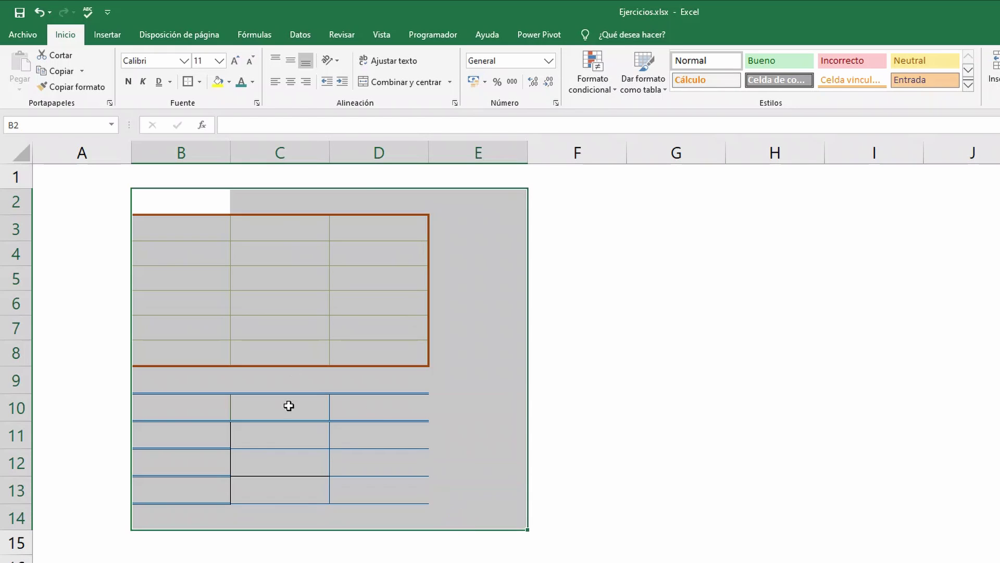
pyautogui.click(201, 83)
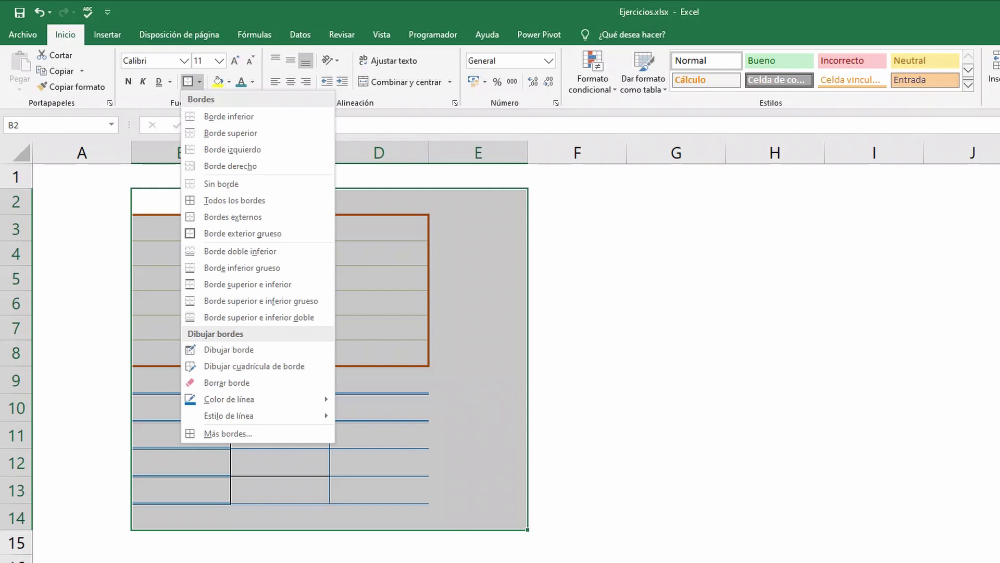
pyautogui.press('Escape')
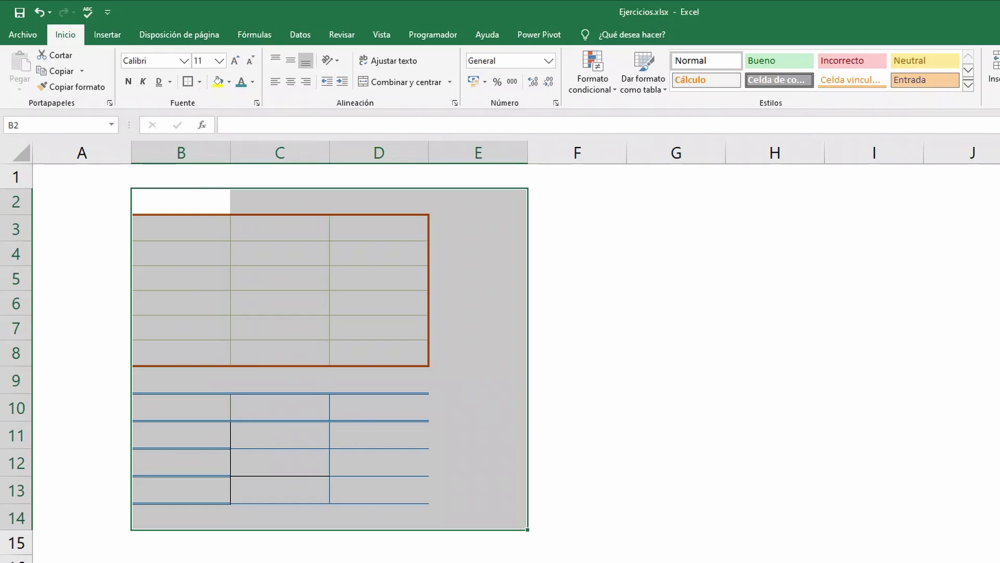
pyautogui.click(520, 304)
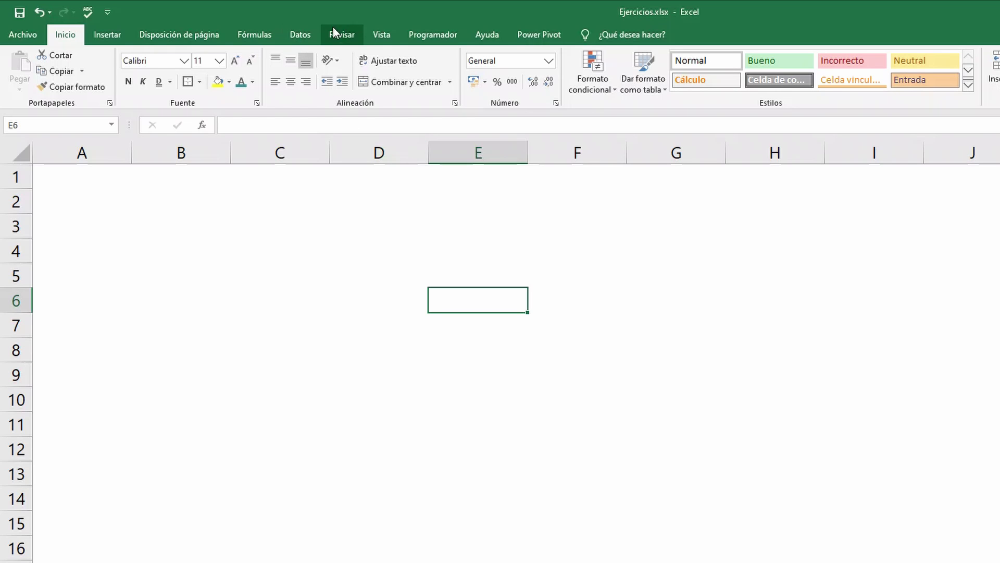
# Show the sheet's gridlines (Líneas de cuadrícula) again
pyautogui.click(378, 35)
pyautogui.click(259, 85)
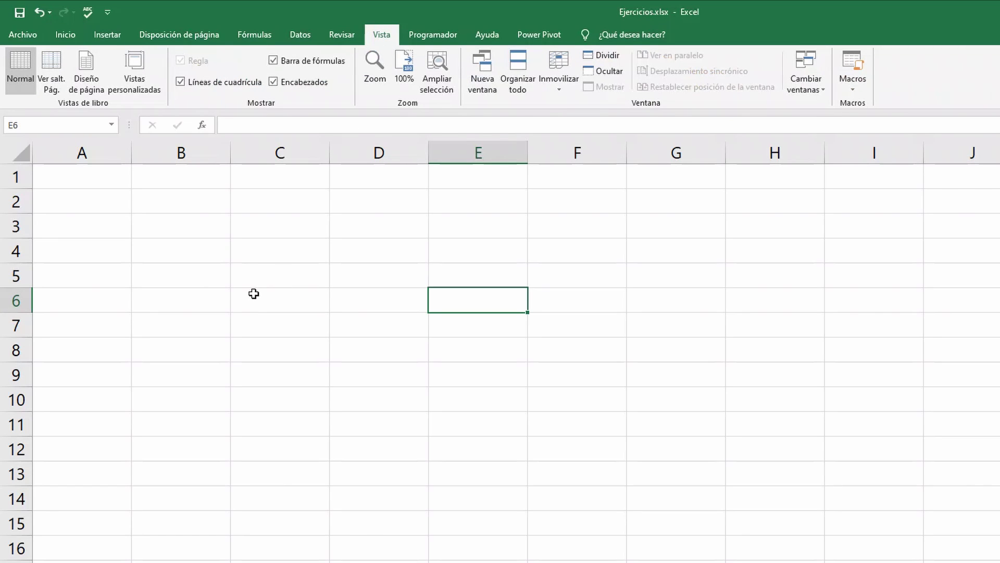
pyautogui.click(201, 257)
# Fill cell B4 with the standard yellow colour
pyautogui.click(198, 246)
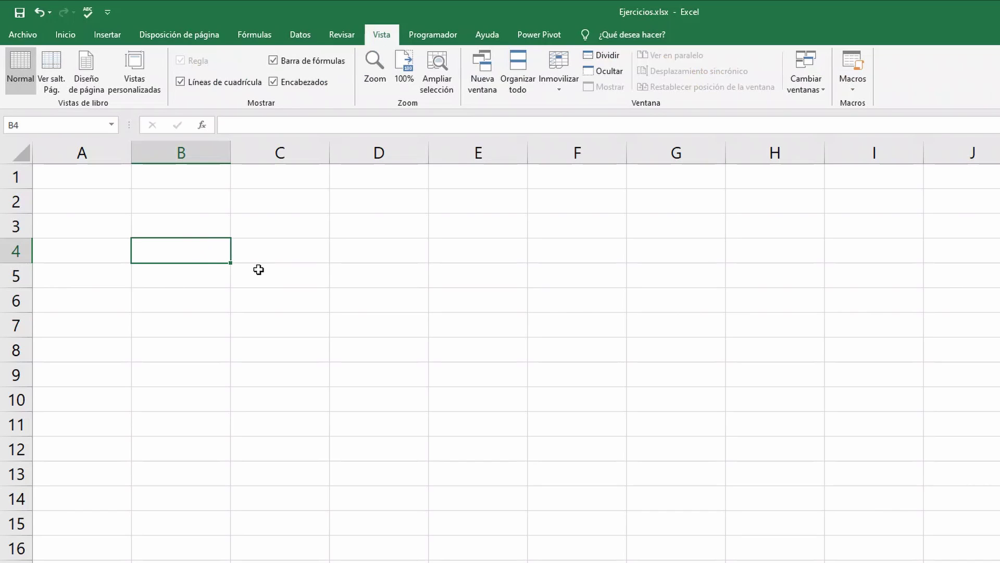
pyautogui.click(70, 36)
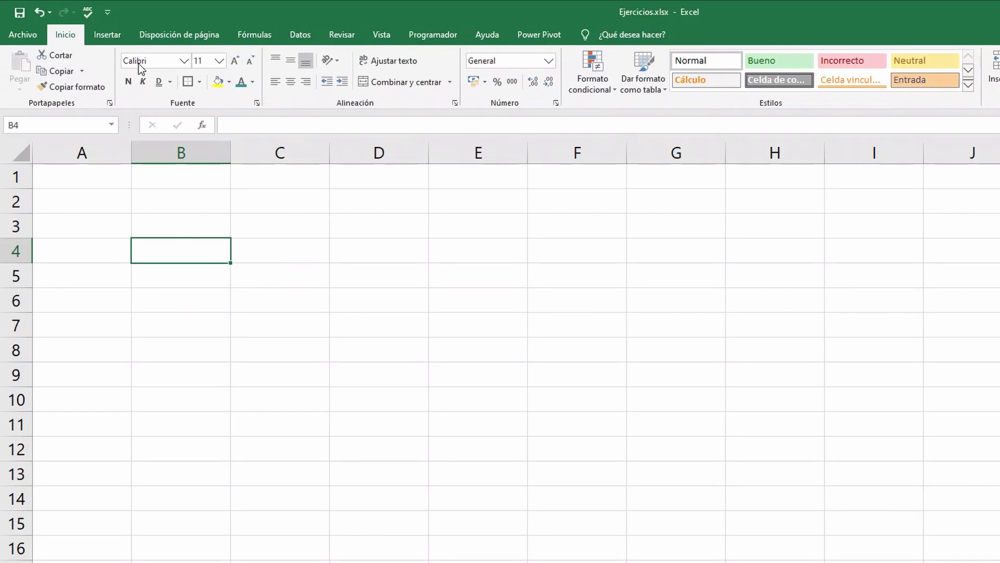
pyautogui.click(230, 85)
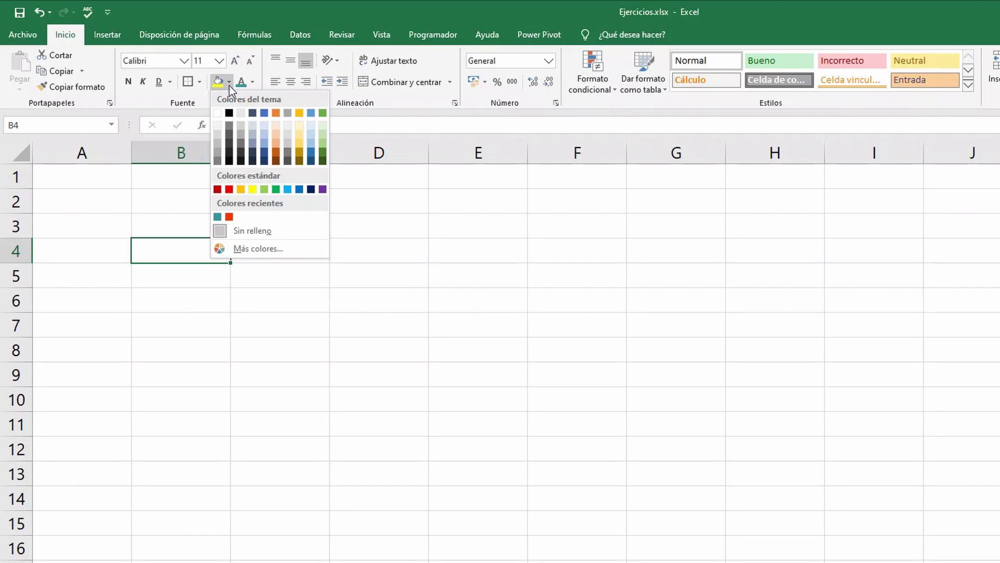
pyautogui.click(251, 189)
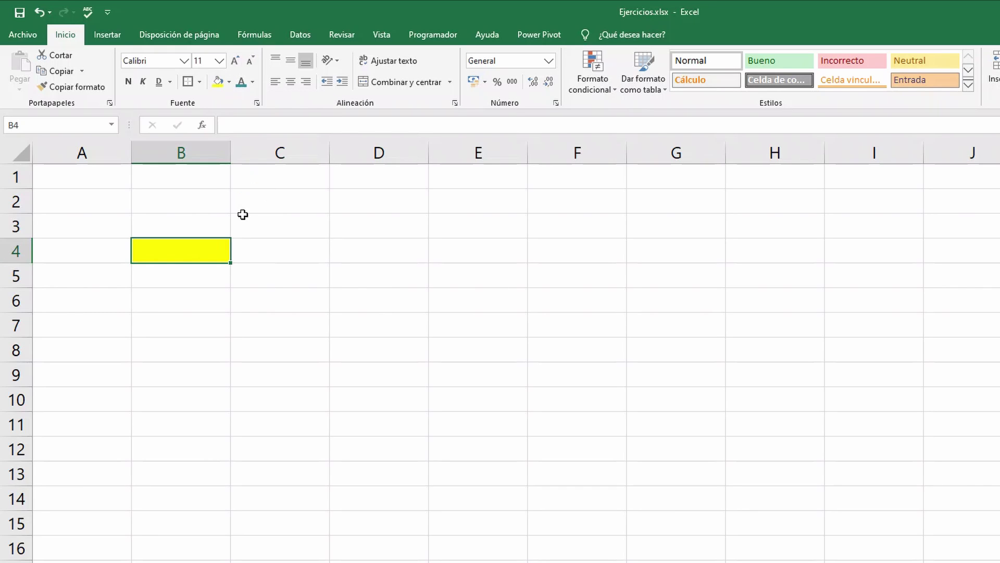
pyautogui.click(238, 271)
# Extend the yellow fill to the whole range B4:C8
pyautogui.click(184, 255)
pyautogui.moveTo(174, 250); pyautogui.dragTo(268, 348)
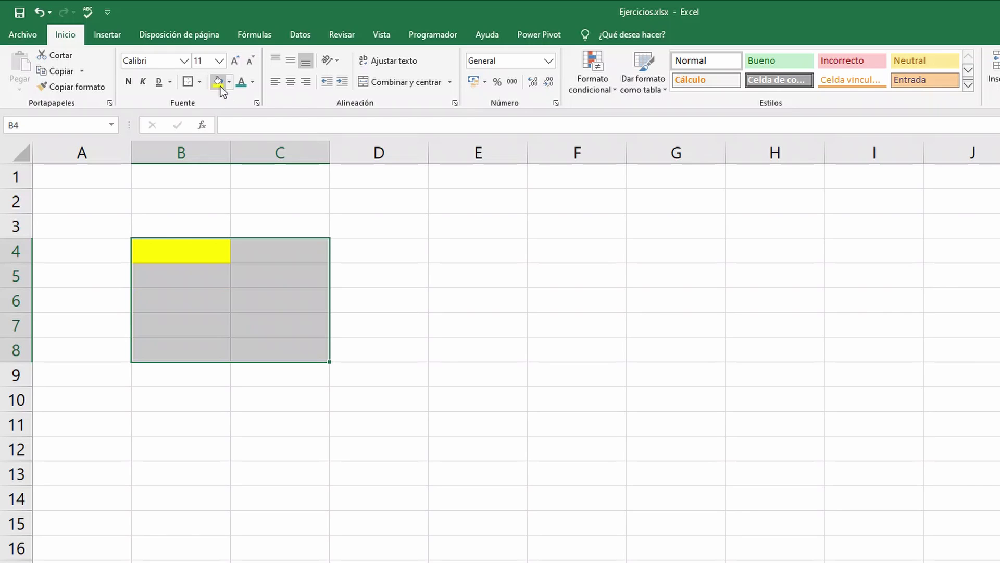
pyautogui.click(219, 83)
pyautogui.click(346, 275)
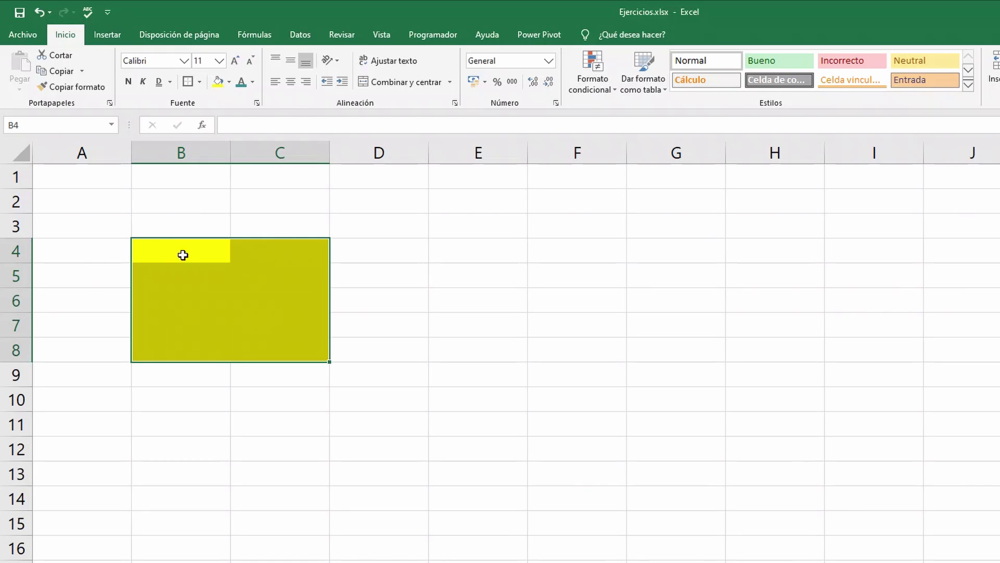
# Apply a horizontal two-colour gradient fill from white to dark orange to B4:C8 and deselect the range
pyautogui.click(257, 105)
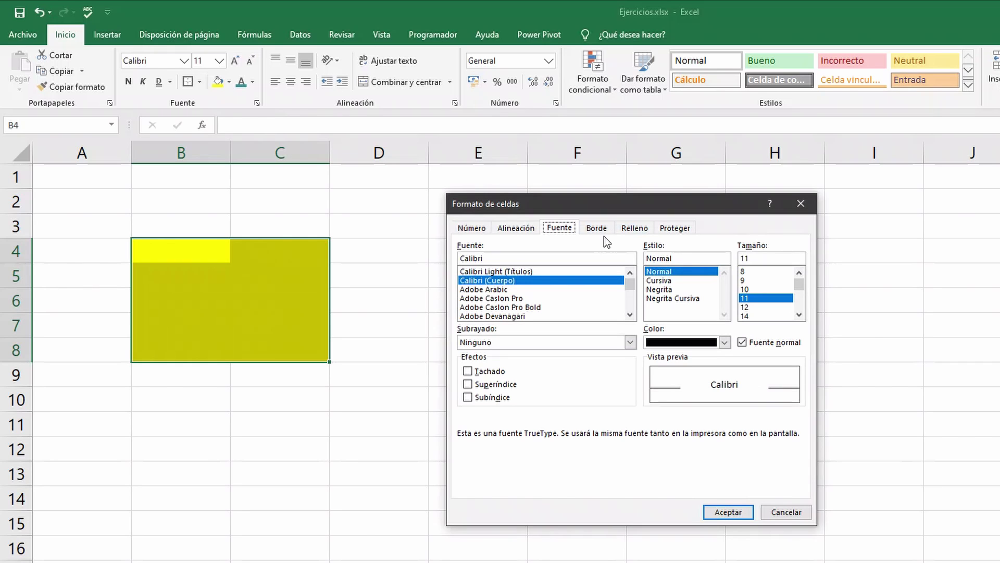
pyautogui.click(632, 230)
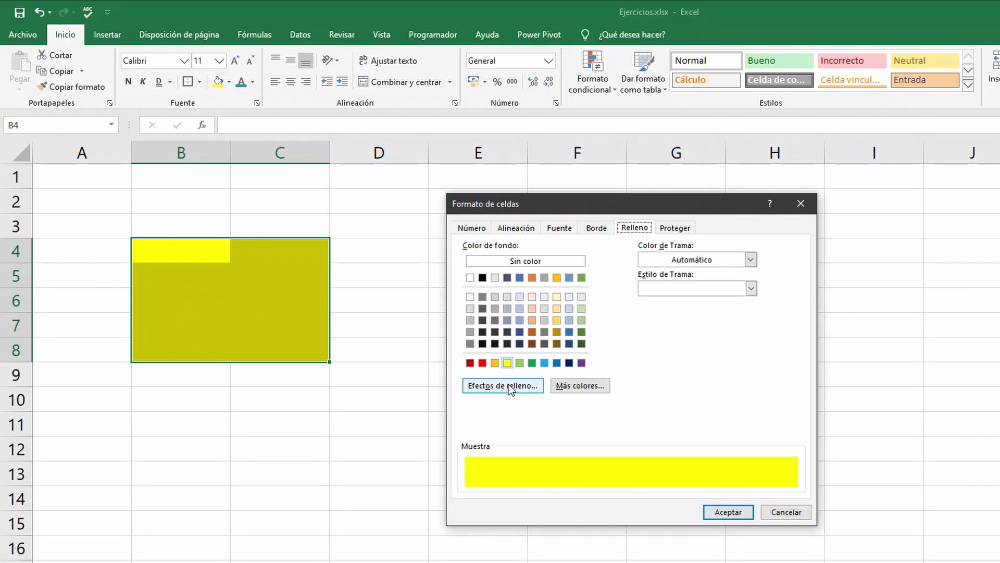
pyautogui.click(522, 385)
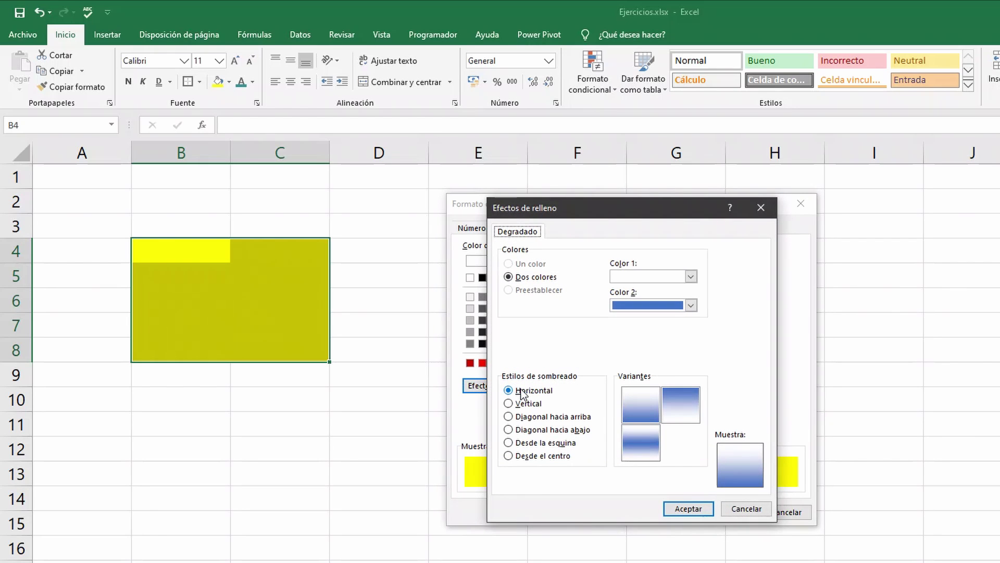
pyautogui.click(690, 305)
pyautogui.click(676, 374)
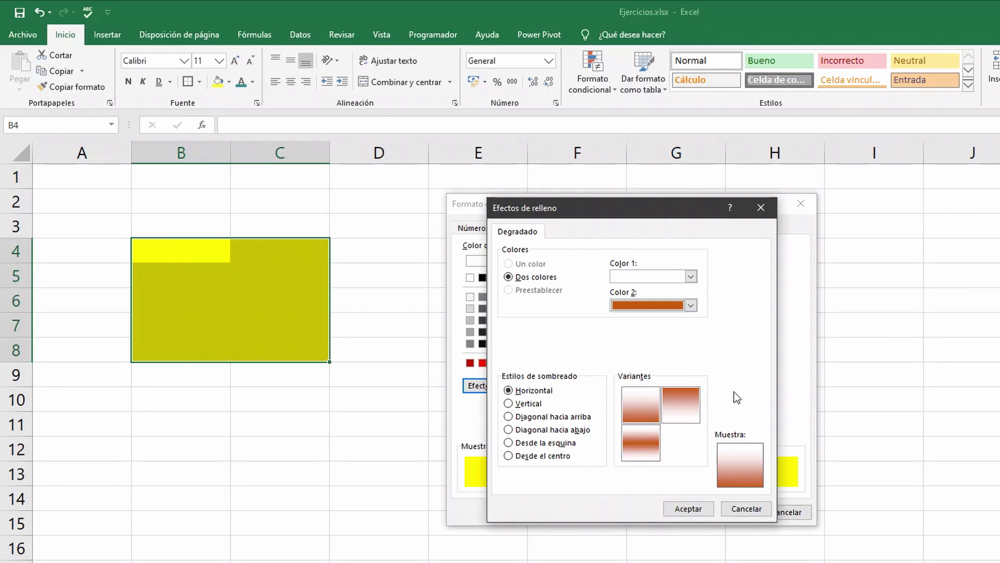
pyautogui.click(697, 509)
pyautogui.click(737, 515)
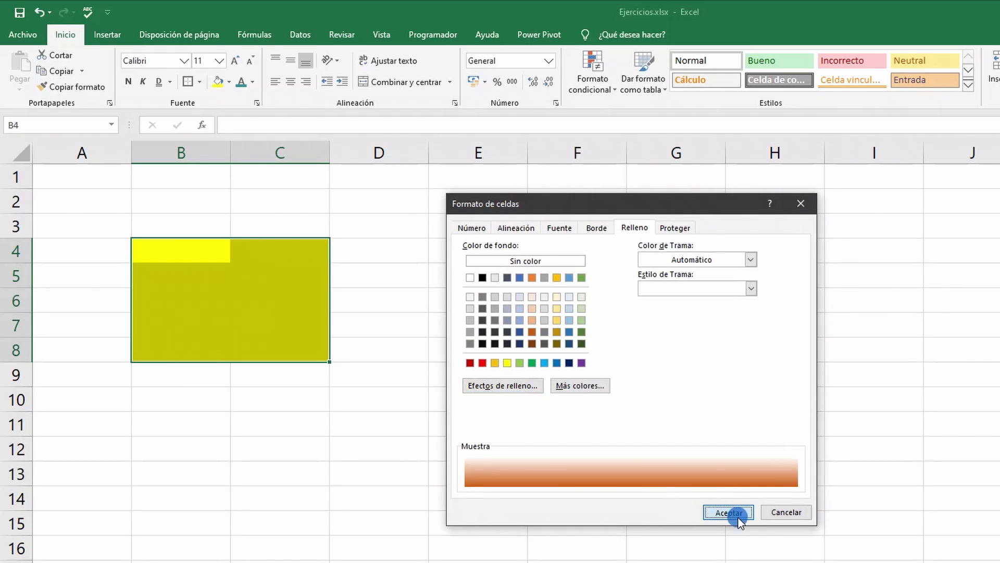
pyautogui.click(404, 332)
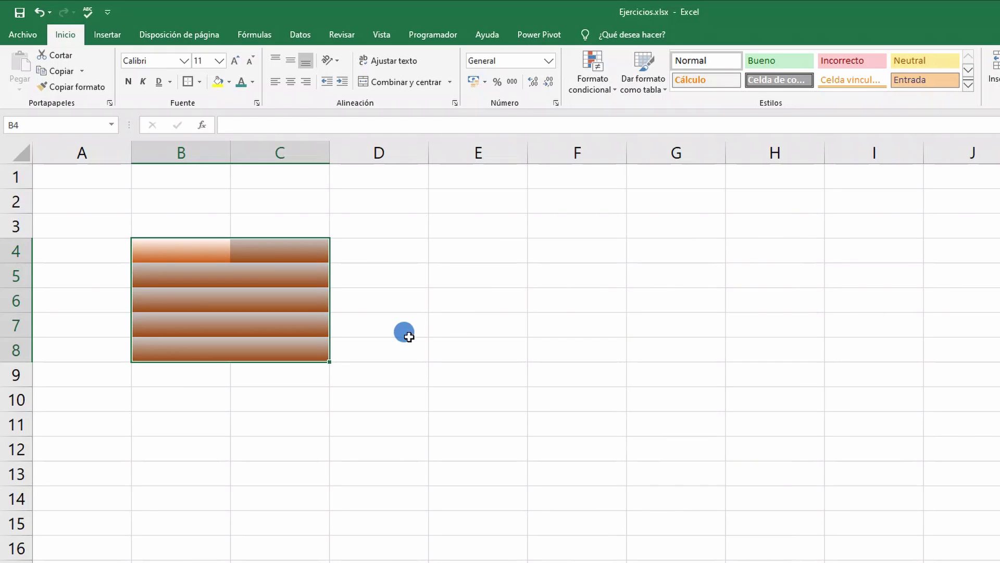
# Select cells B4 and C4 in turn to examine how the gradient fills each cell
pyautogui.click(136, 244)
pyautogui.click(357, 263)
pyautogui.click(146, 249)
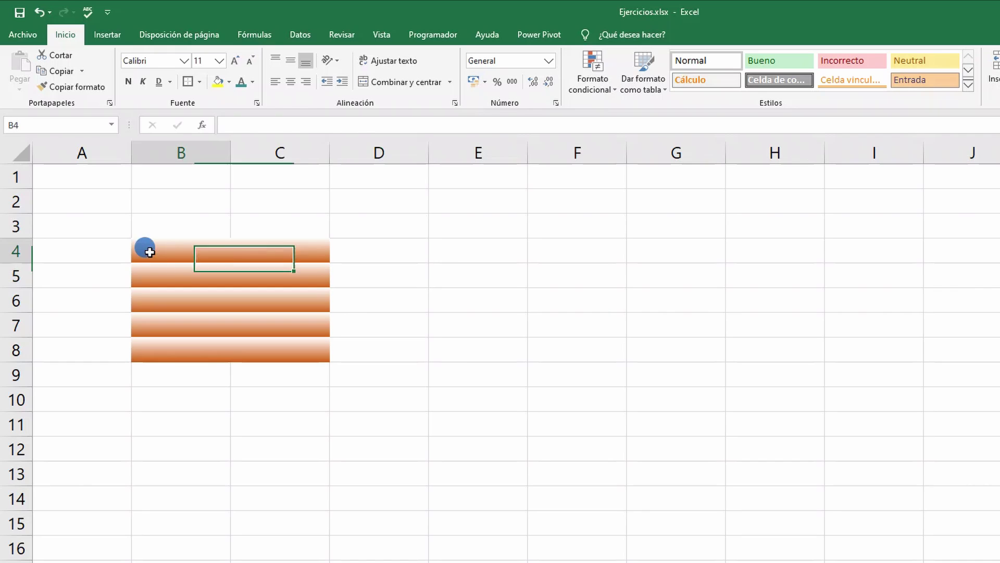
pyautogui.click(260, 254)
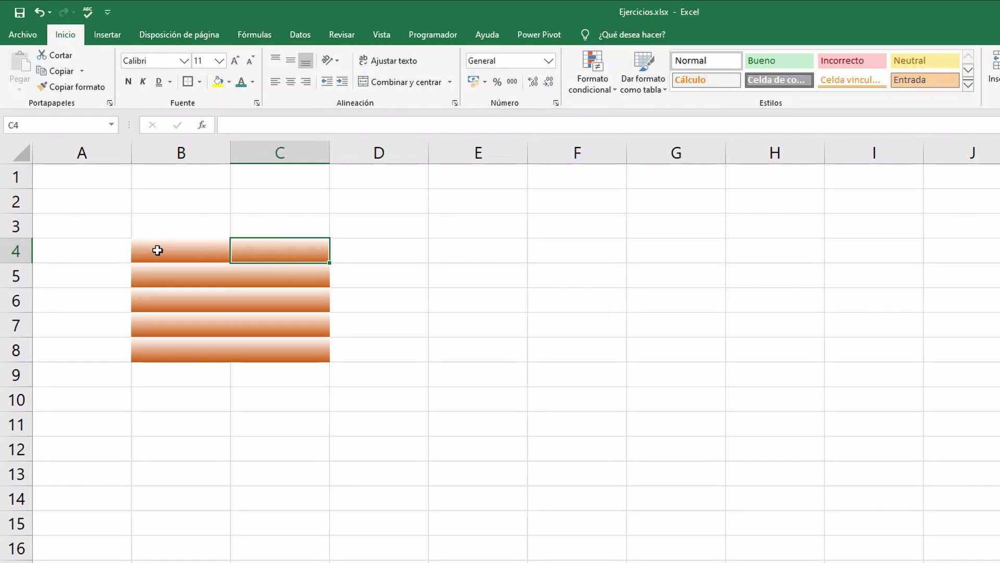
# Remove the gradient fill from B4:C8 and select only cell B4
pyautogui.click(151, 249)
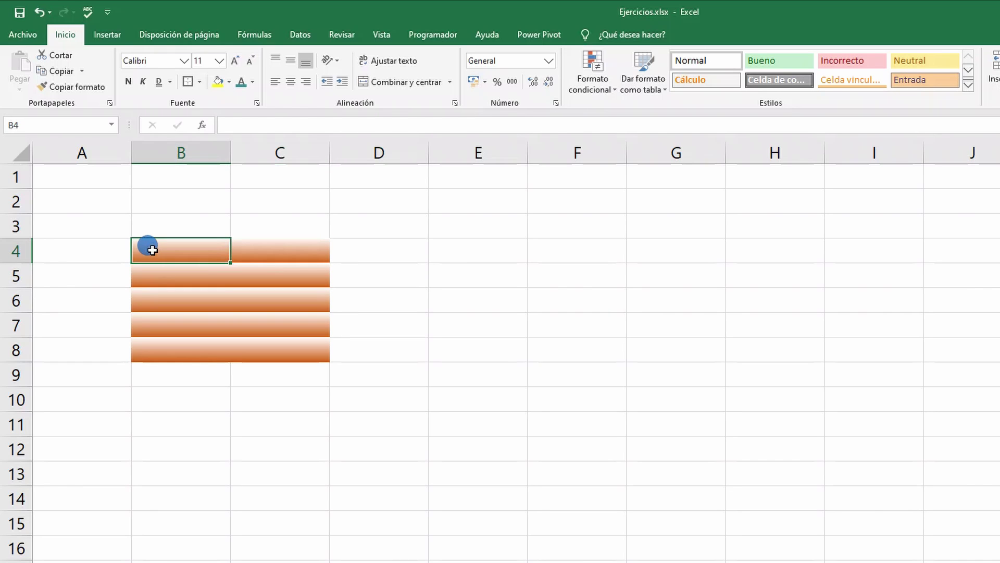
pyautogui.moveTo(152, 250)
pyautogui.mouseDown()
pyautogui.moveTo(275, 320)
pyautogui.moveTo(288, 355)
pyautogui.mouseUp()
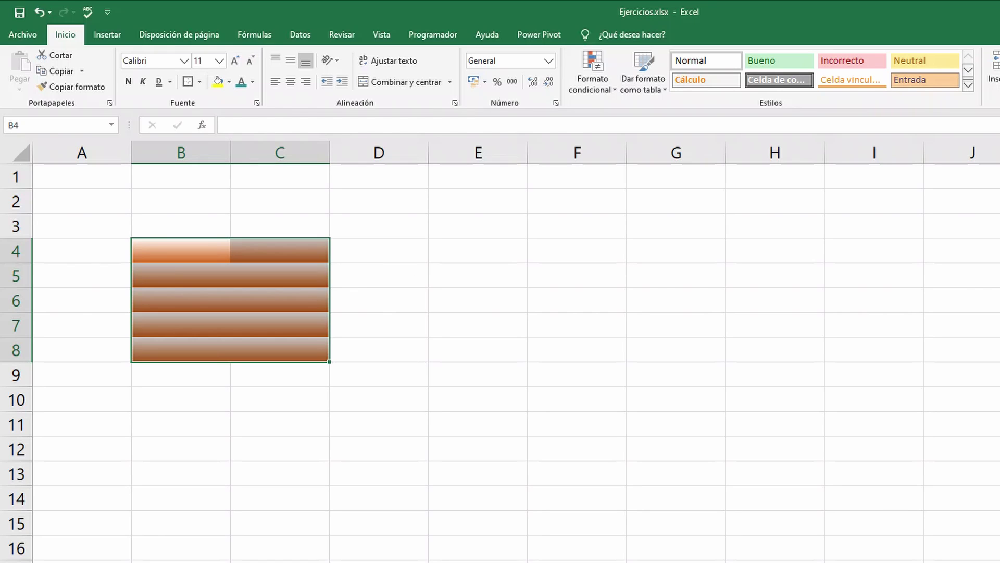
pyautogui.click(203, 259)
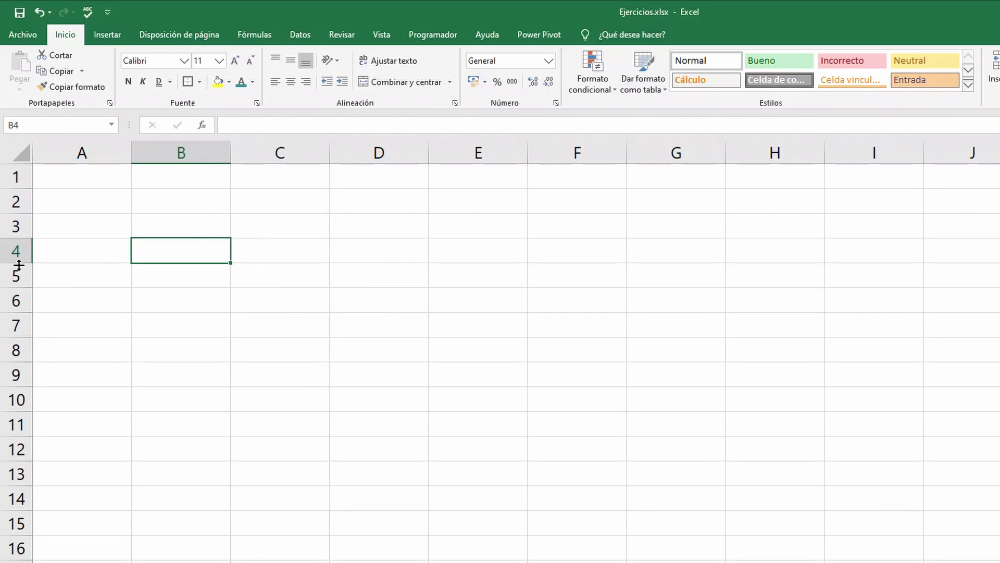
# Enlarge cell B4 by making row 4 about three times taller and column B about two and a half times wider
pyautogui.moveTo(19, 263); pyautogui.dragTo(19, 314)
pyautogui.moveTo(232, 151); pyautogui.dragTo(390, 152)
pyautogui.click(243, 283)
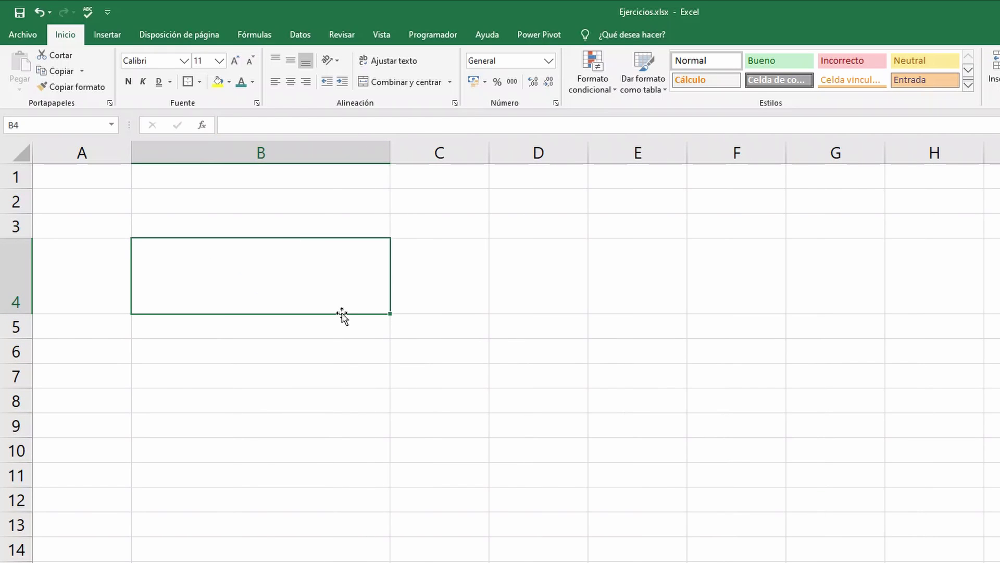
# Fill cell B4 with a horizontal two-colour gradient from the lightest theme green to dark green, and deselect it
pyautogui.click(231, 85)
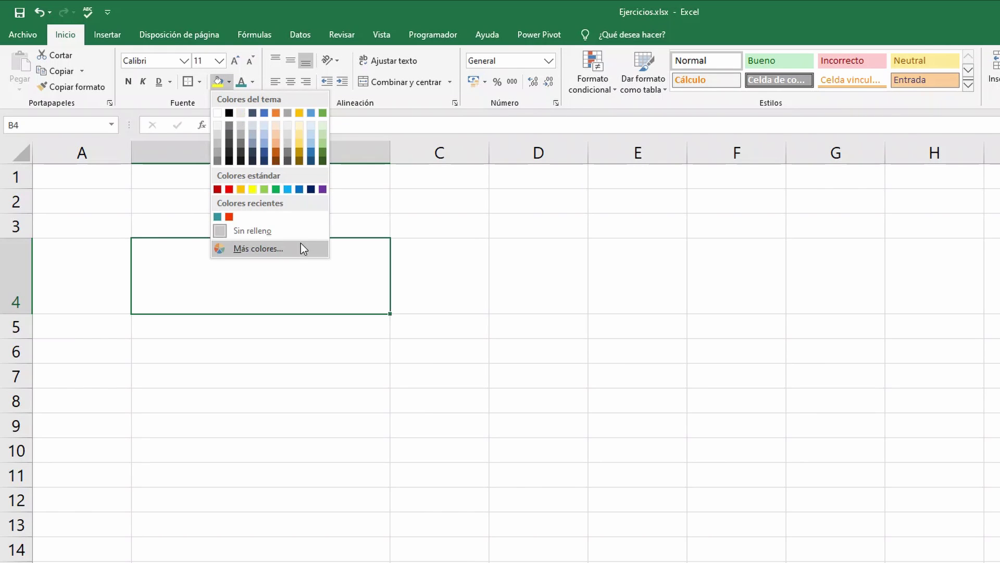
pyautogui.click(376, 203)
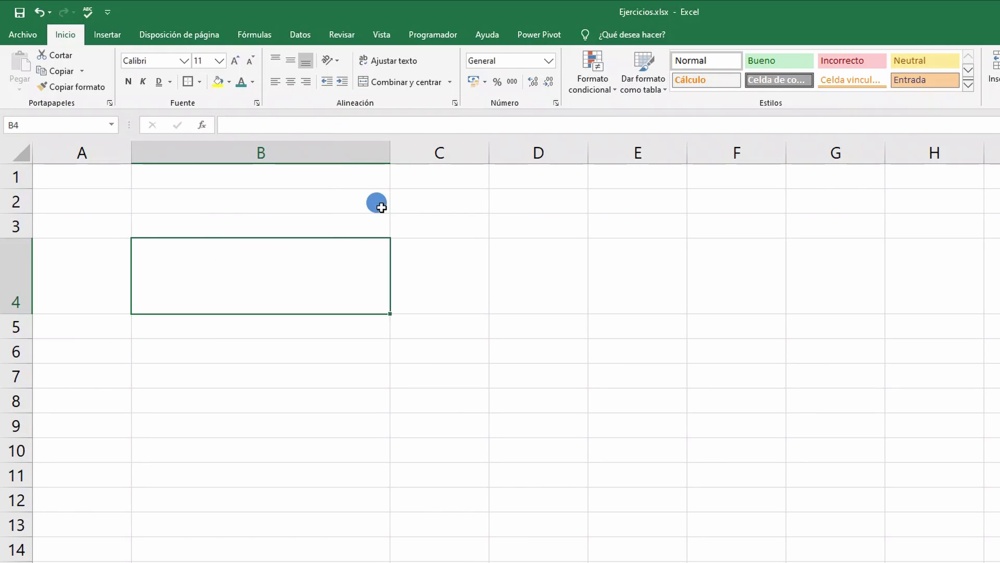
pyautogui.click(258, 103)
pyautogui.click(596, 227)
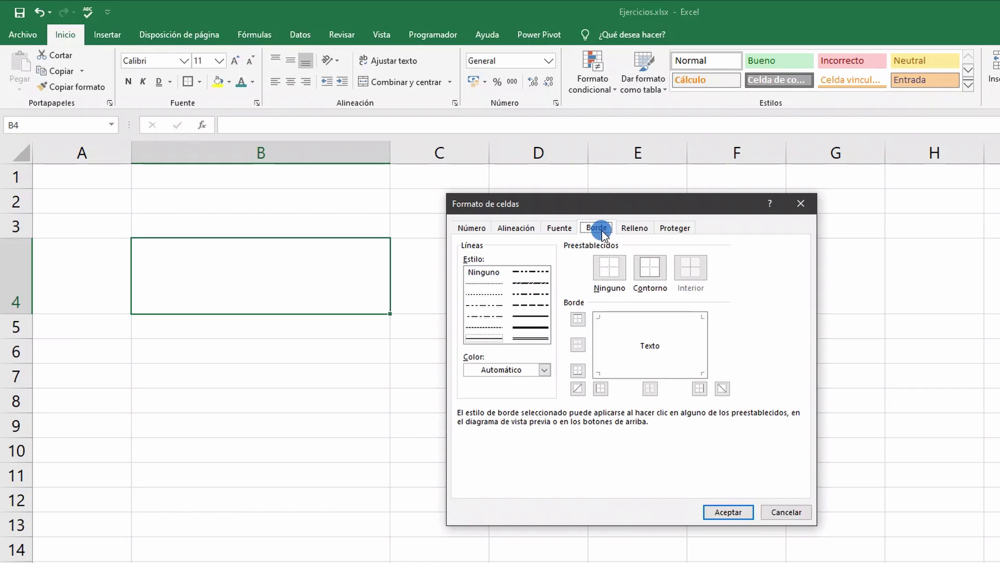
pyautogui.click(638, 229)
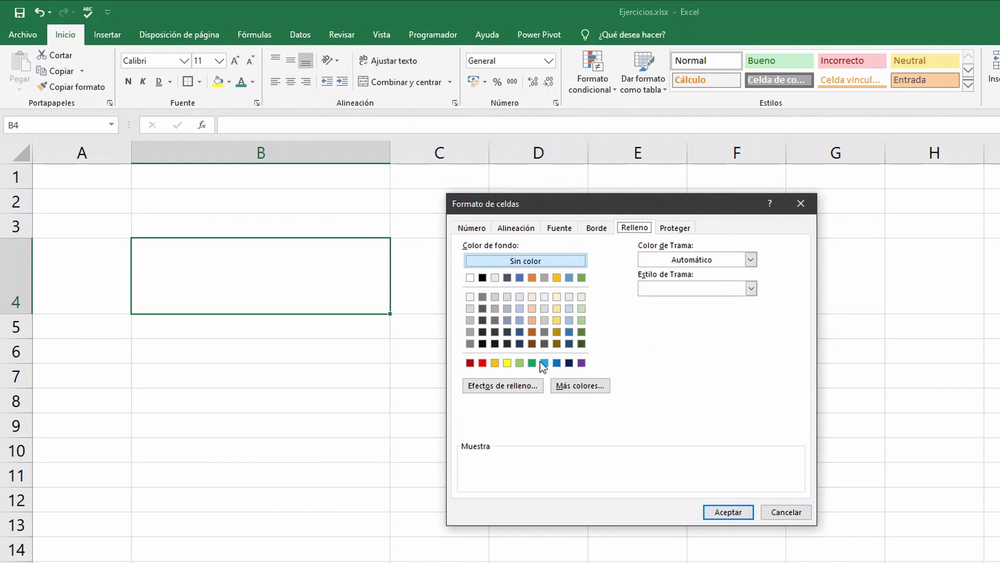
pyautogui.click(508, 388)
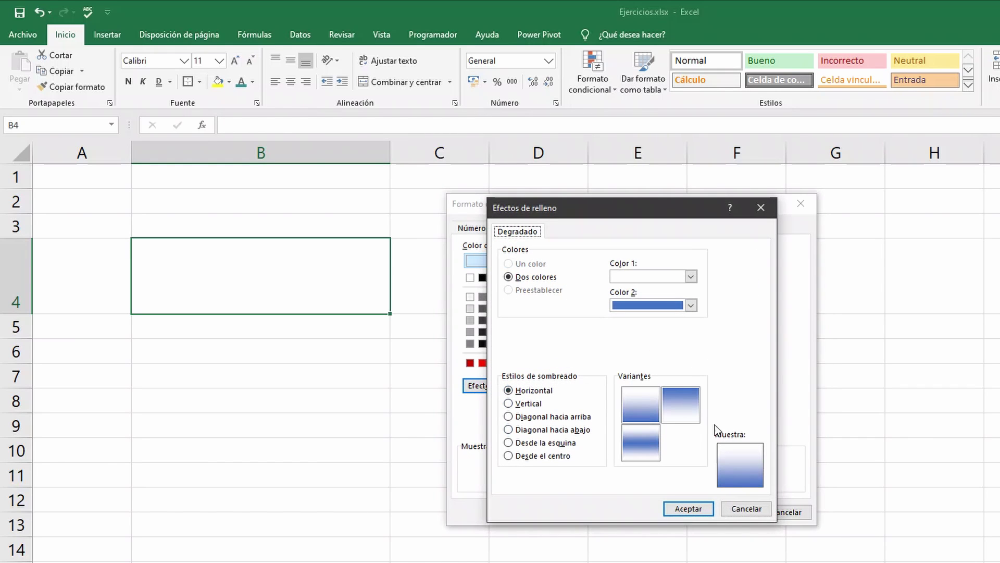
pyautogui.click(692, 306)
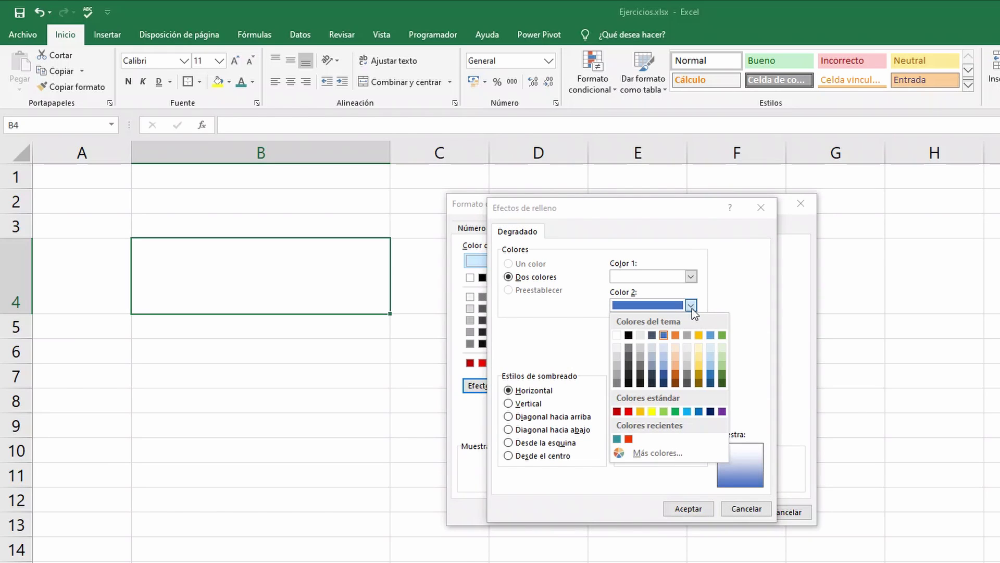
pyautogui.click(722, 375)
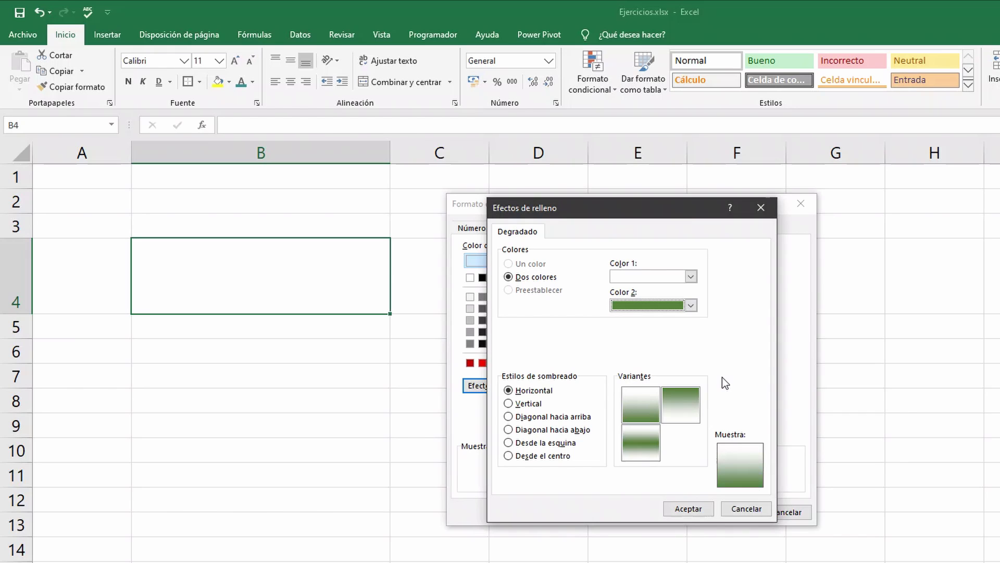
pyautogui.click(690, 276)
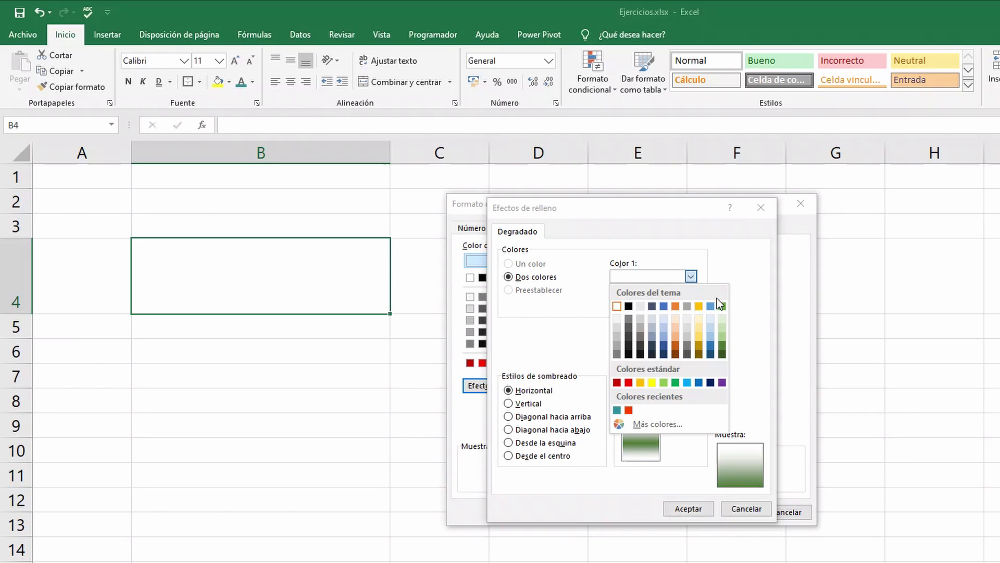
pyautogui.click(722, 319)
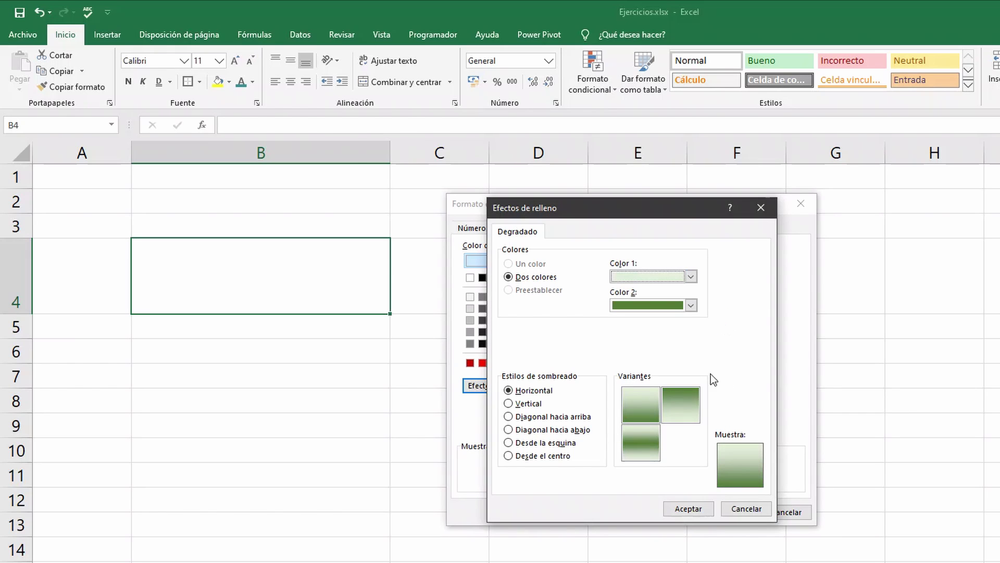
pyautogui.click(687, 509)
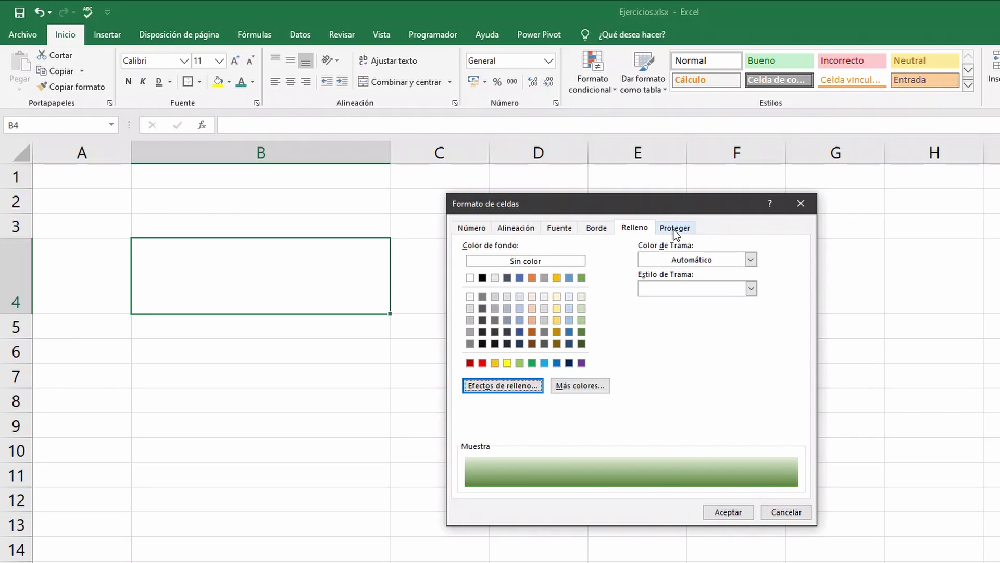
pyautogui.click(717, 515)
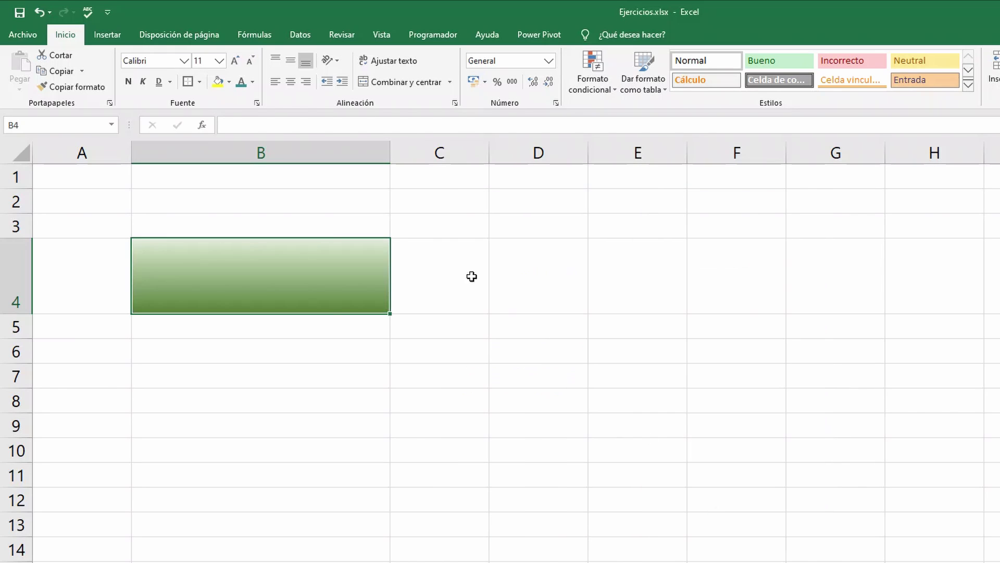
pyautogui.click(464, 266)
pyautogui.click(530, 252)
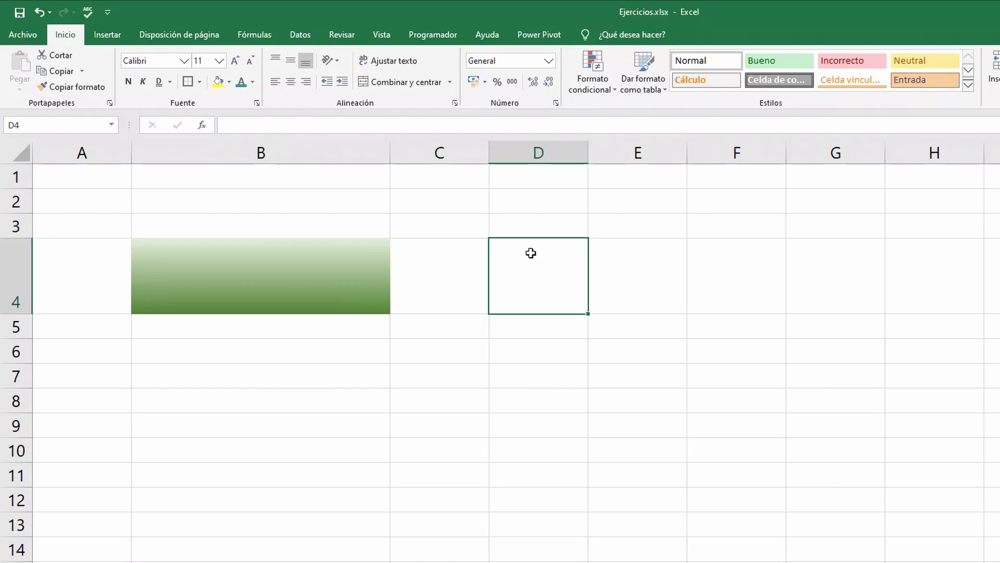
# Change the shading style of B4's green gradient to Vertical and deselect the cell
pyautogui.click(295, 252)
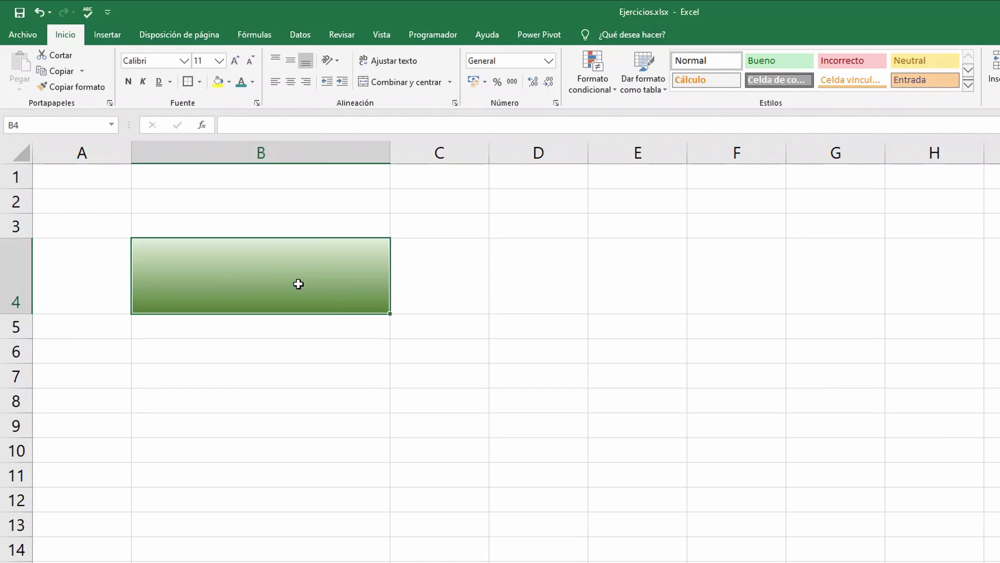
pyautogui.click(455, 103)
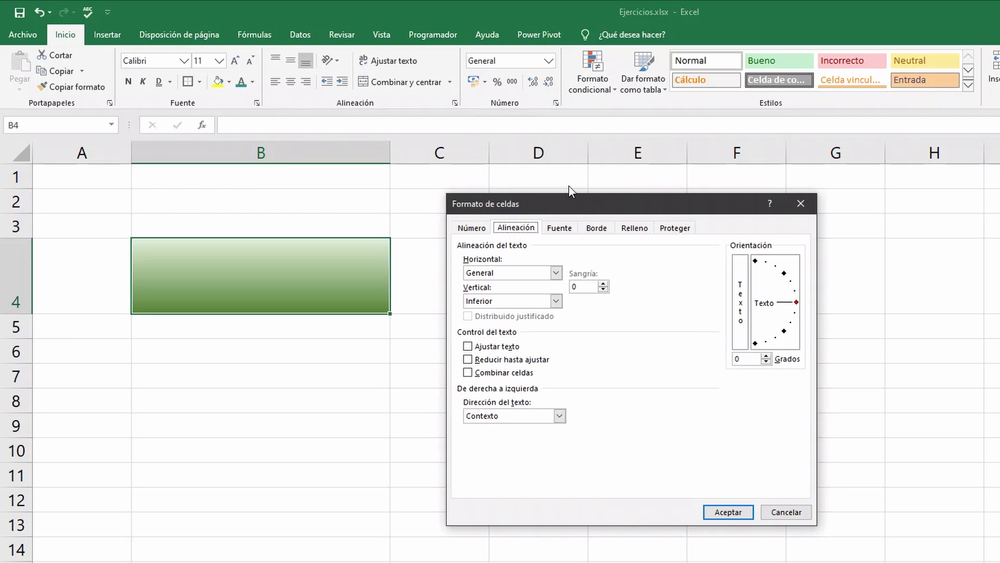
pyautogui.click(598, 229)
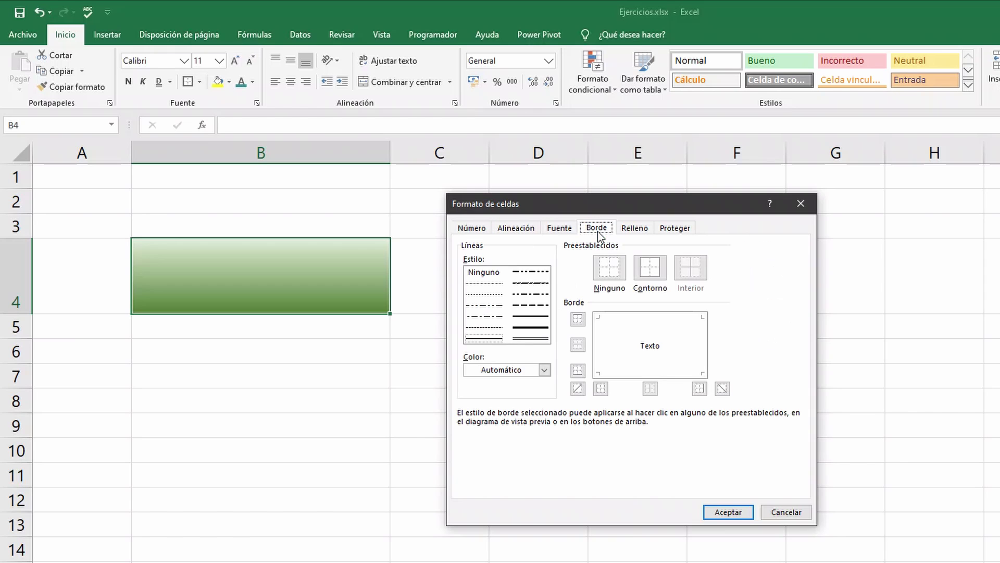
pyautogui.click(633, 228)
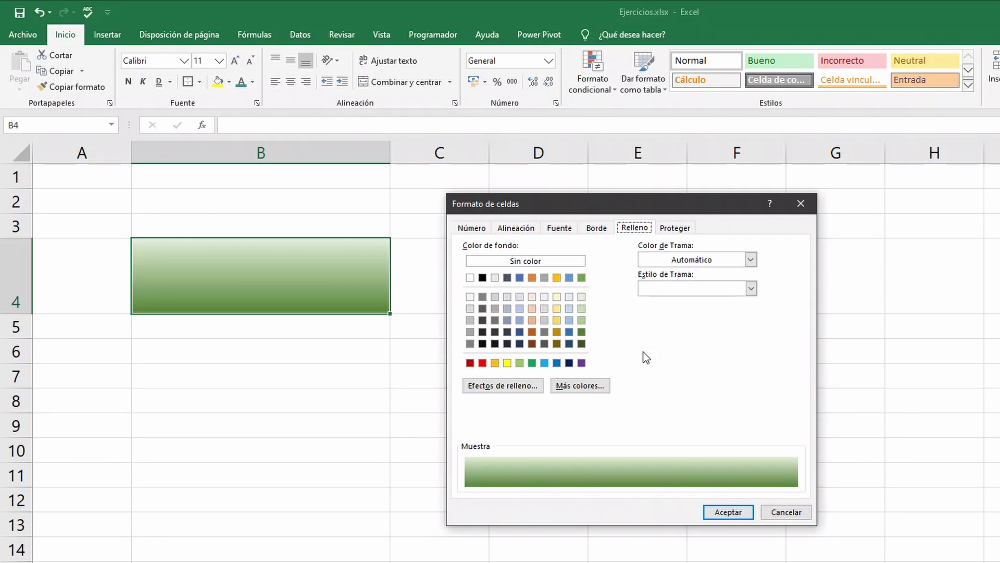
pyautogui.click(514, 385)
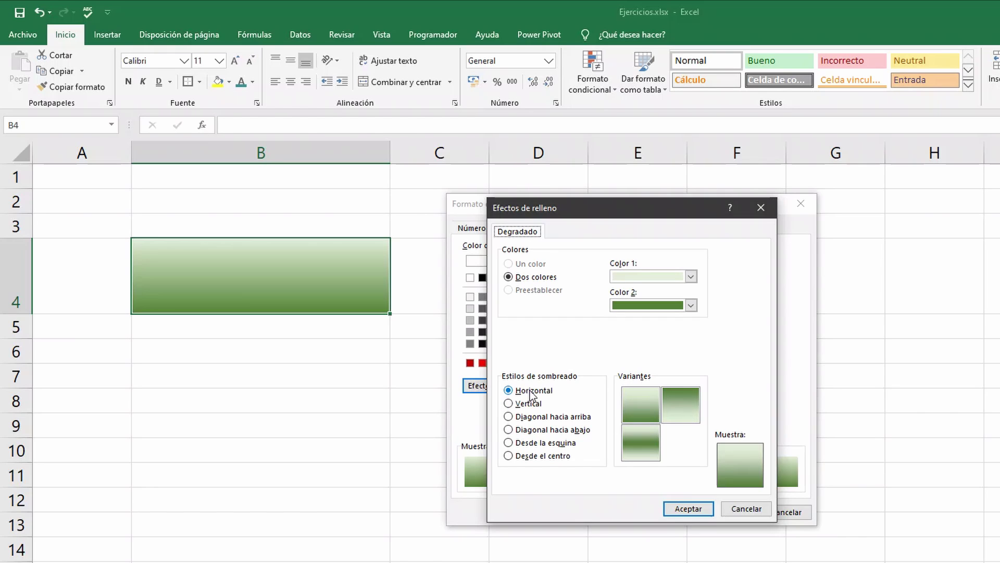
pyautogui.click(513, 404)
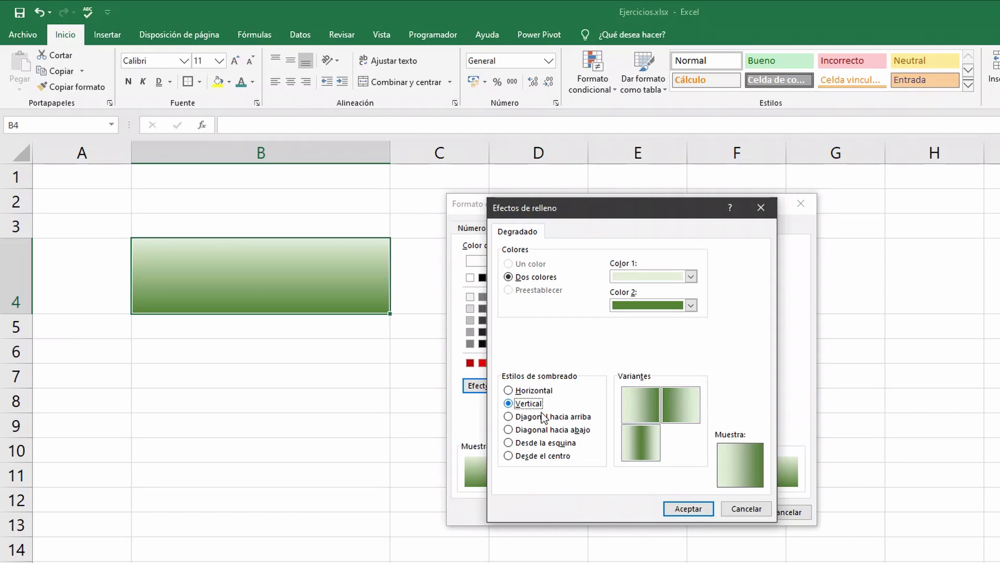
pyautogui.click(688, 509)
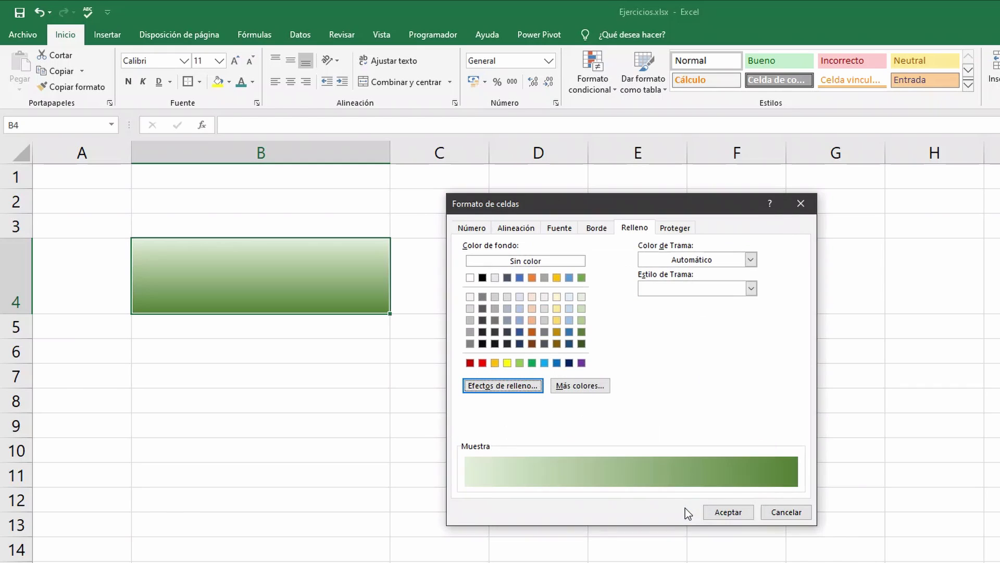
pyautogui.click(736, 511)
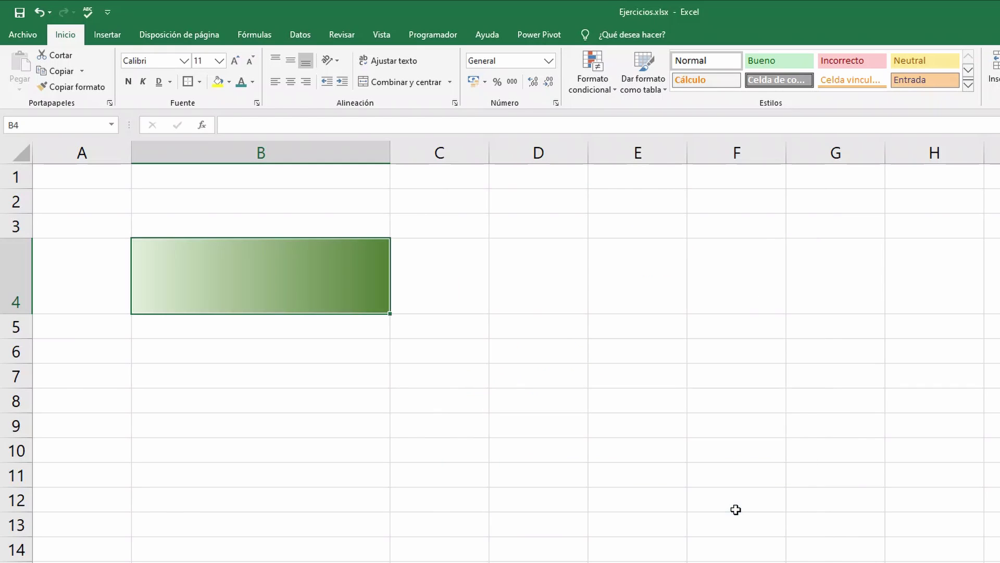
pyautogui.click(518, 400)
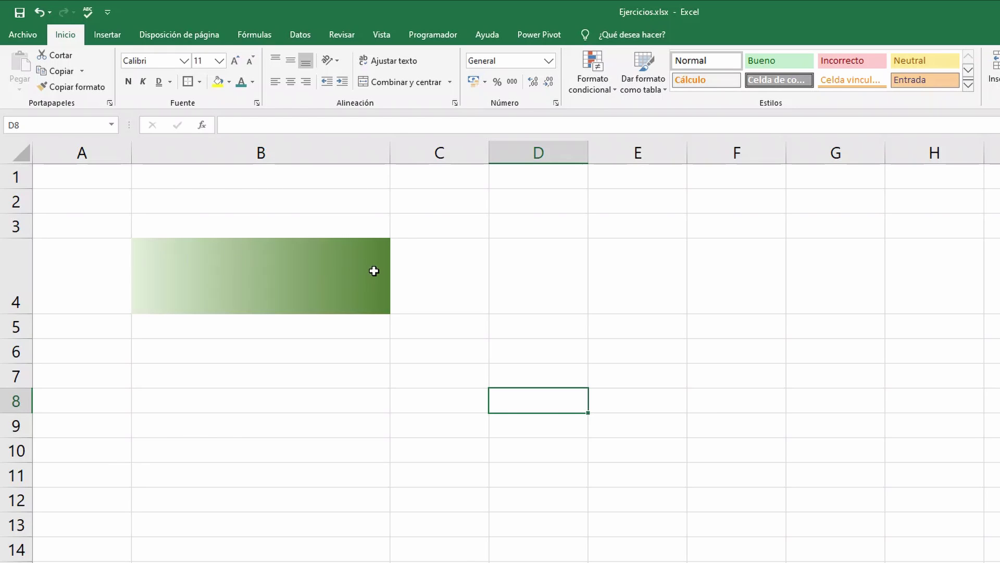
# Preview the diagonal and corner shading styles for B4's gradient, apply Desde el centro, and deselect the cell
pyautogui.click(281, 279)
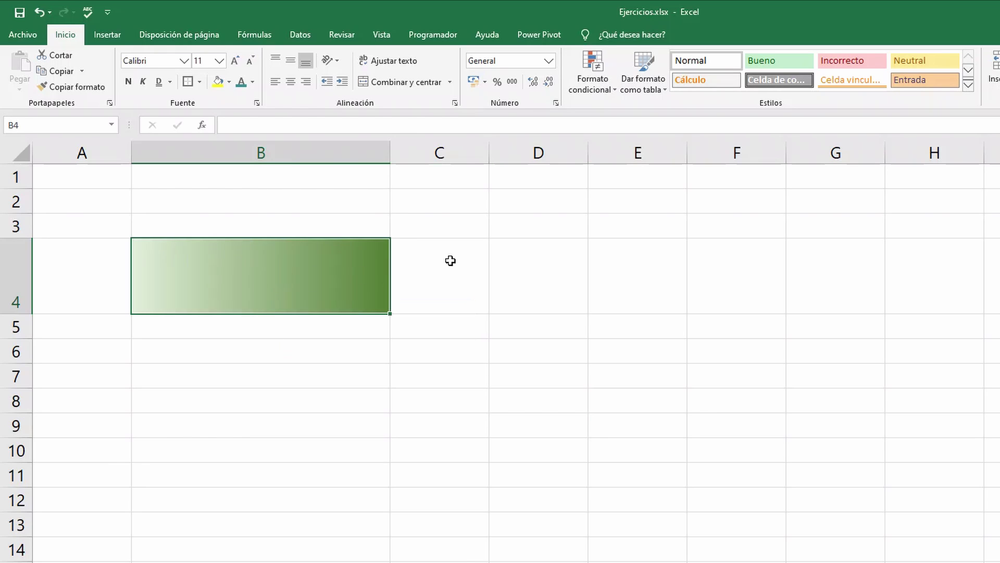
pyautogui.click(555, 103)
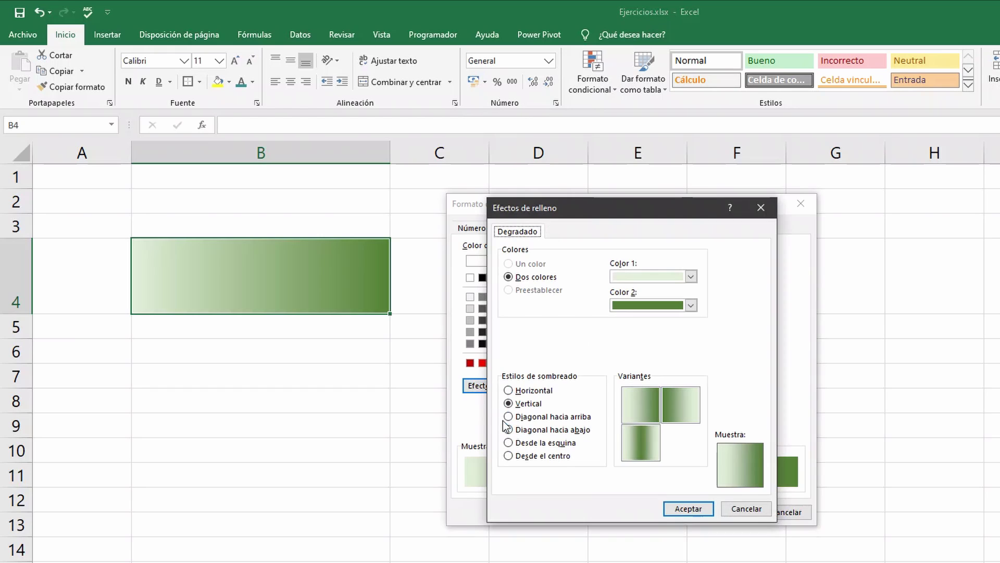
pyautogui.click(508, 418)
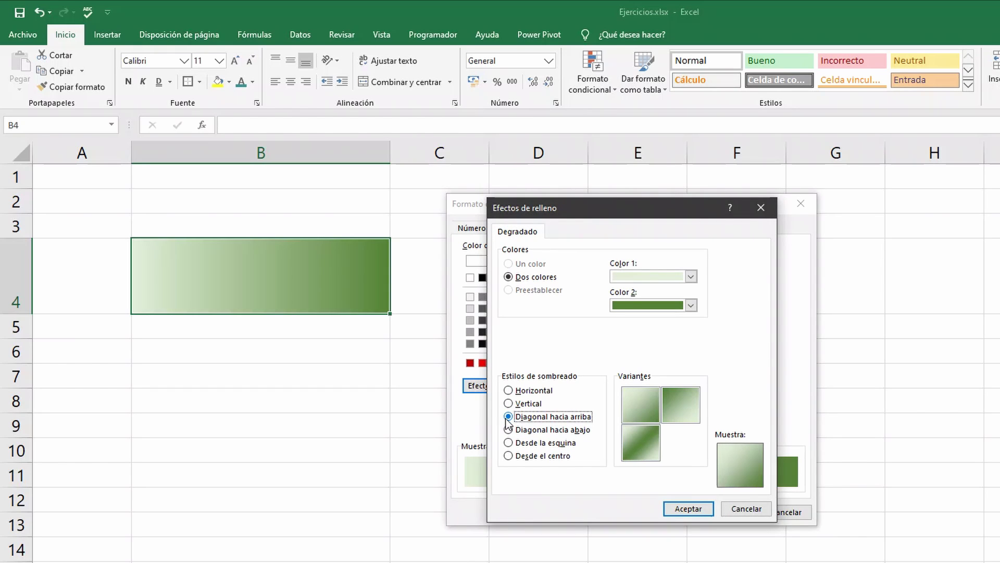
pyautogui.click(508, 429)
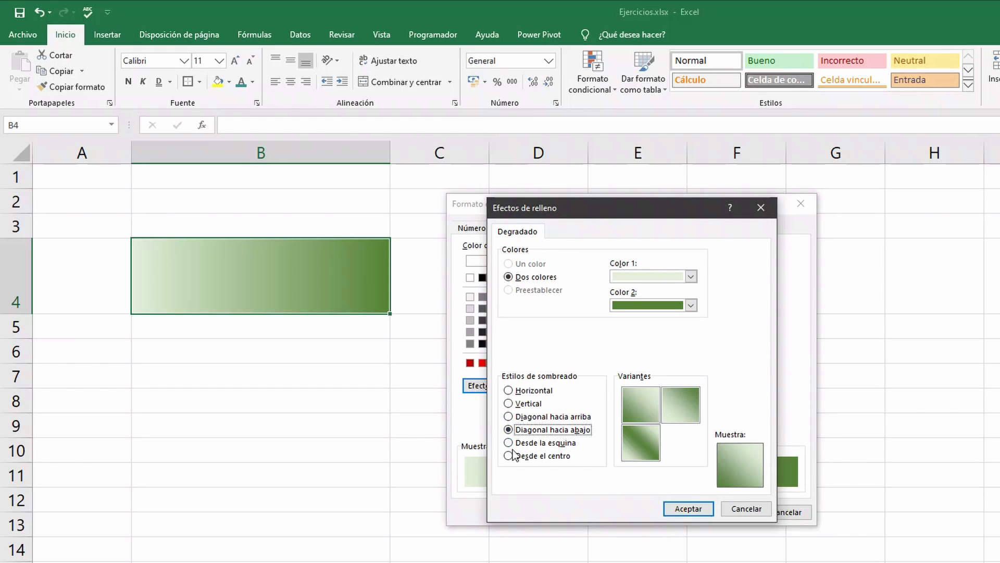
pyautogui.click(512, 447)
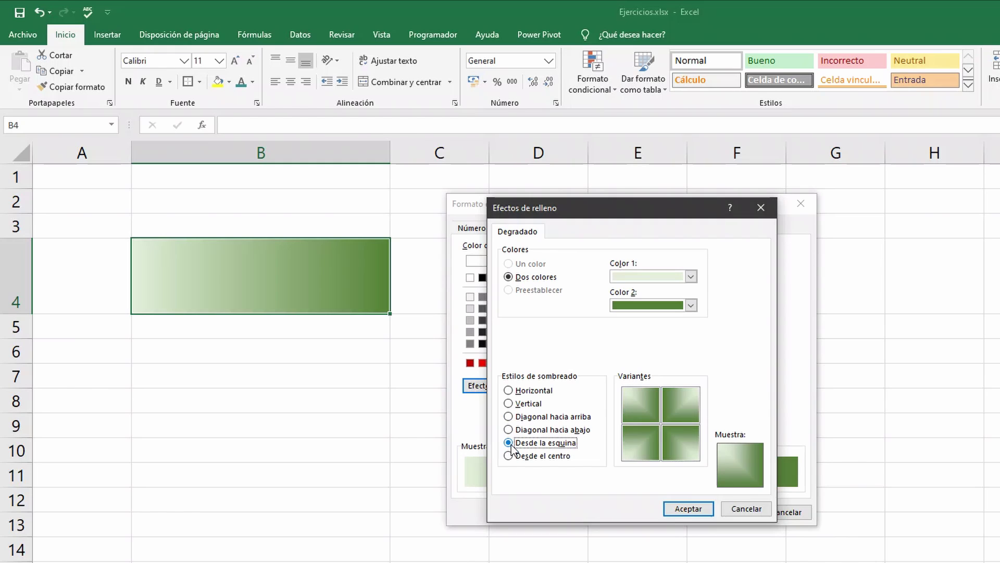
pyautogui.click(509, 456)
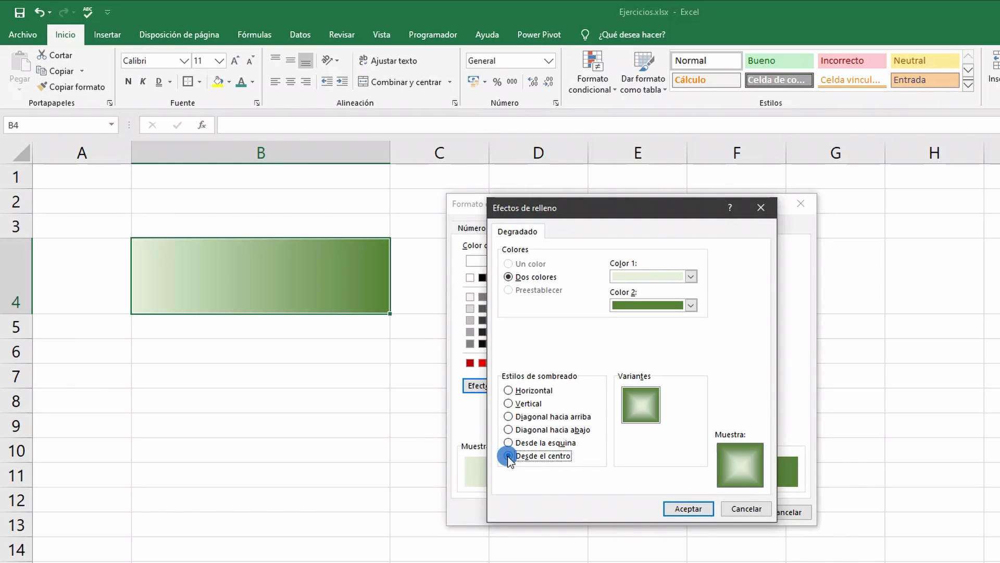
pyautogui.click(695, 511)
pyautogui.click(727, 511)
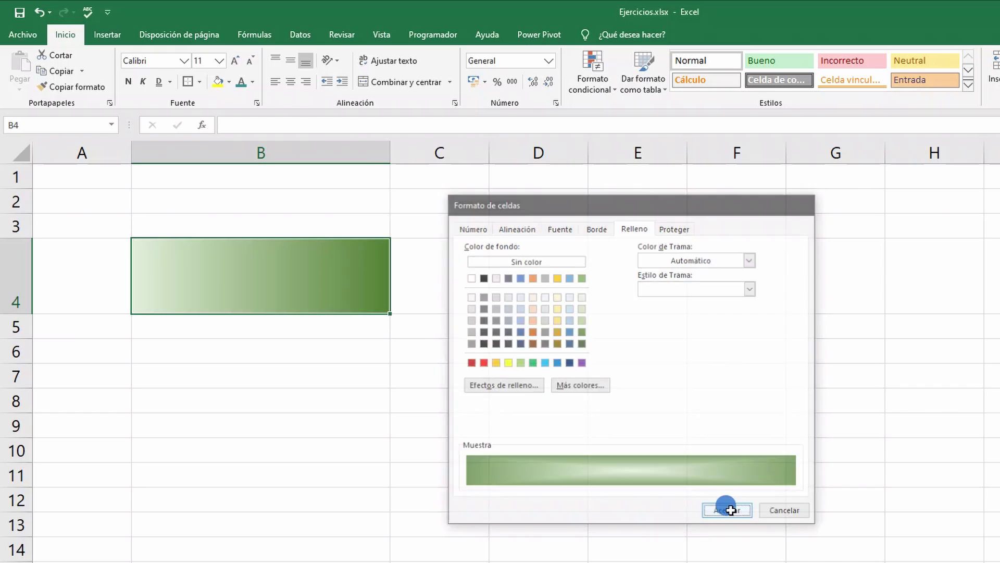
pyautogui.click(508, 373)
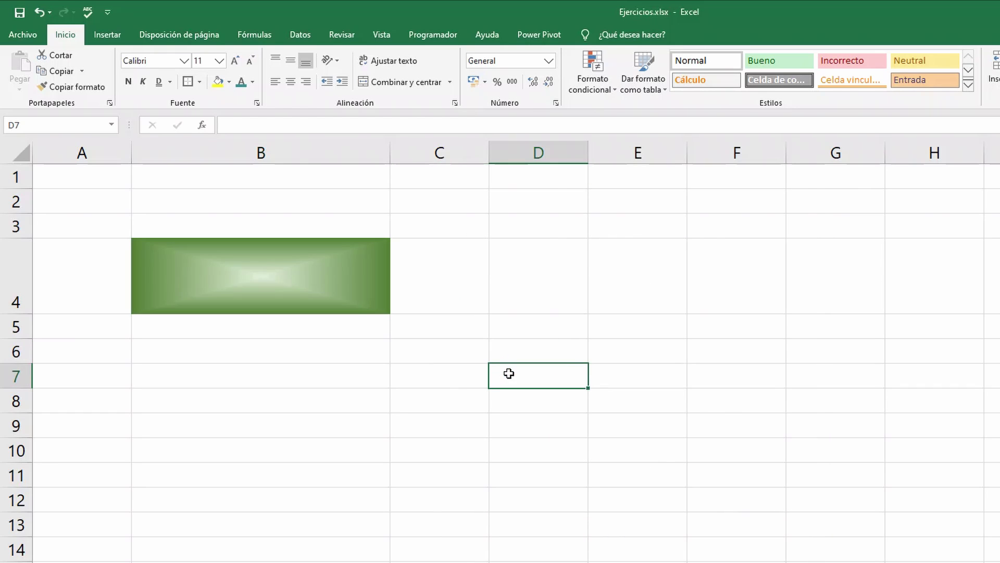
# Make row 4 about 1.7 times taller and replace cell B4's gradient with a solid fill in the second-darkest theme green
pyautogui.click(296, 279)
pyautogui.moveTo(17, 314); pyautogui.dragTo(18, 365)
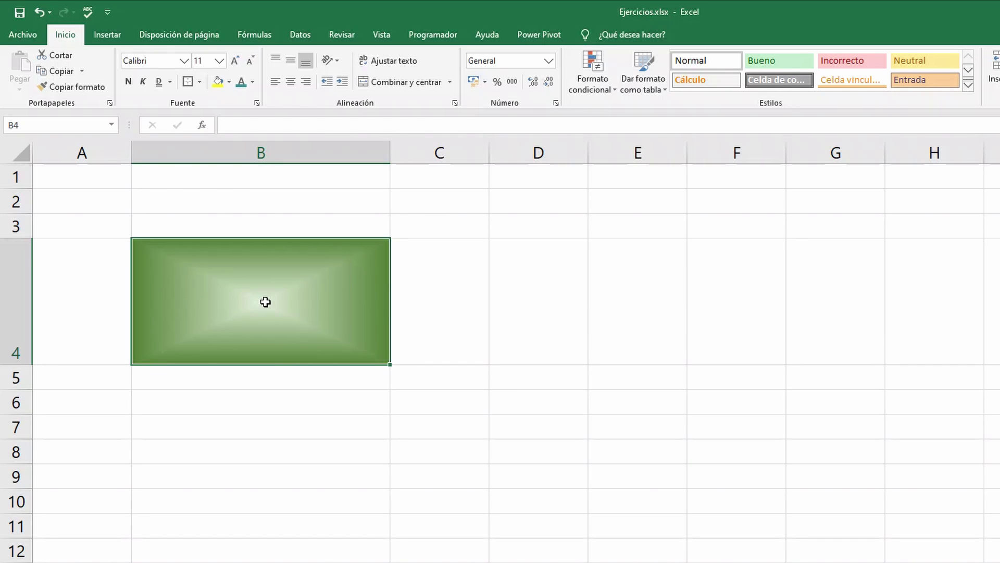
pyautogui.click(454, 103)
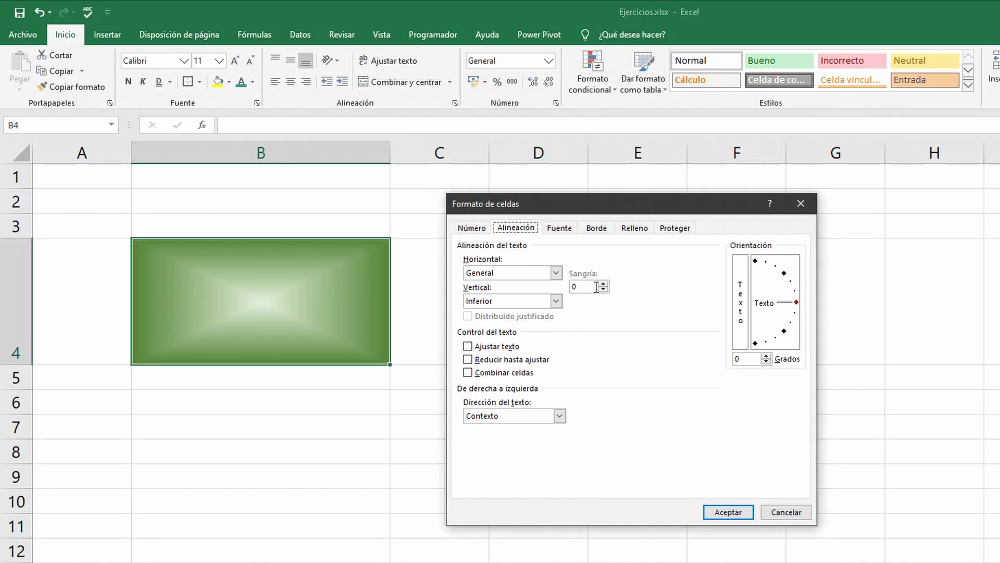
pyautogui.click(634, 228)
pyautogui.click(518, 389)
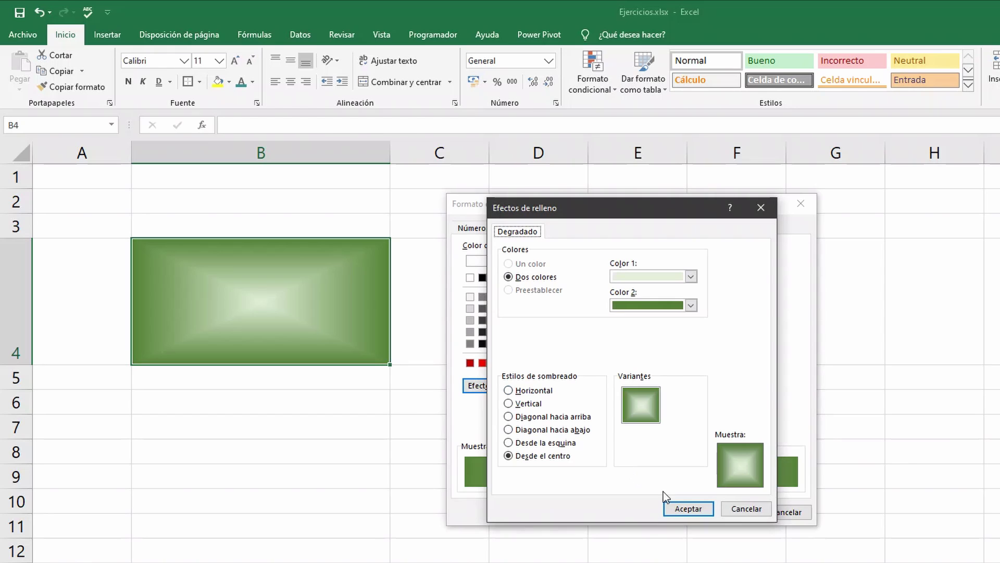
pyautogui.click(690, 509)
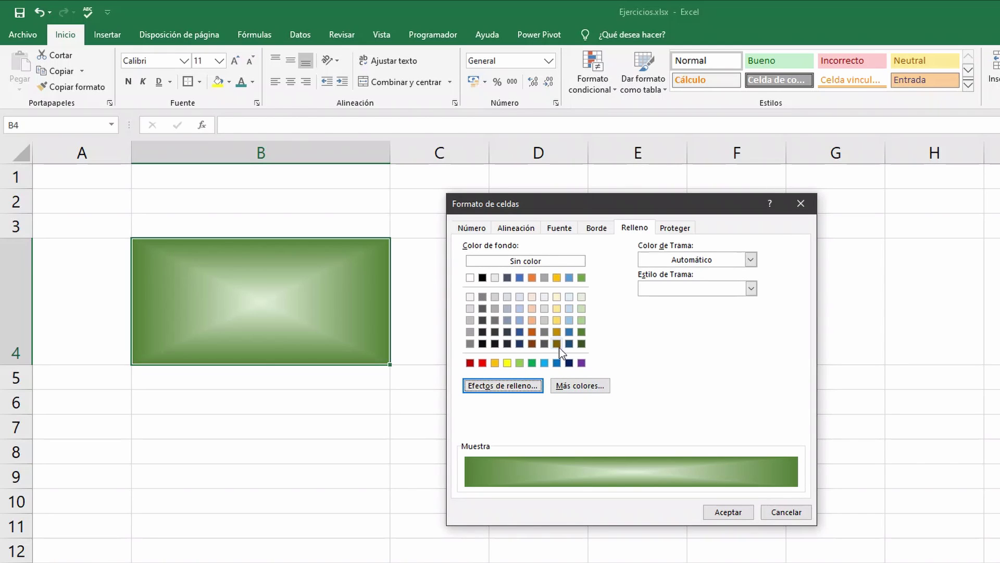
pyautogui.click(519, 363)
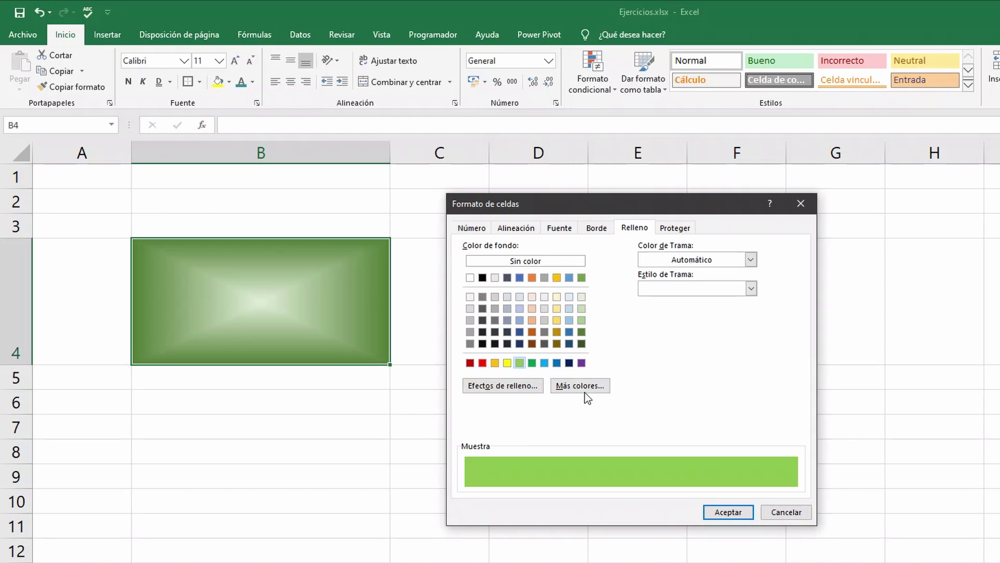
pyautogui.click(531, 363)
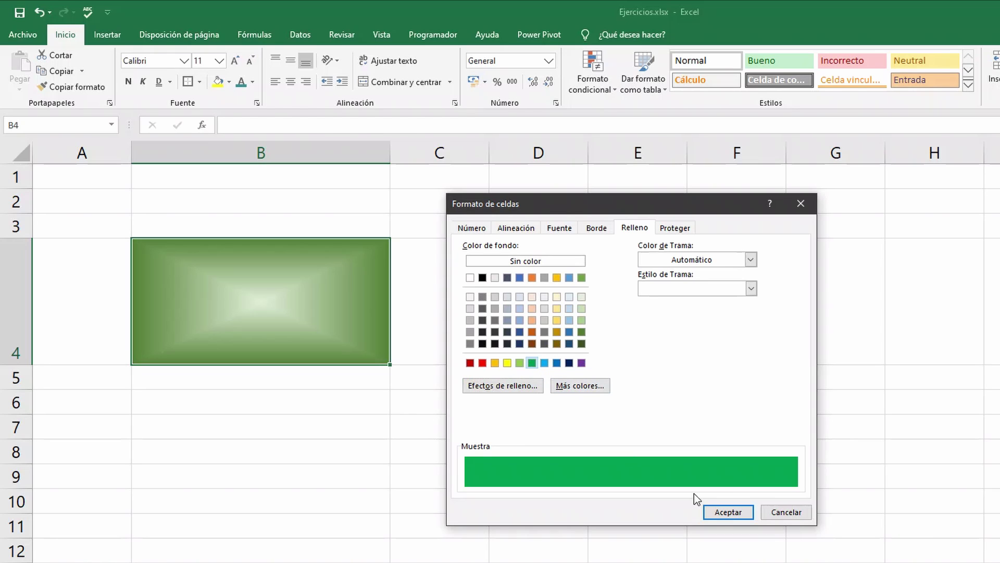
pyautogui.click(582, 332)
pyautogui.click(729, 512)
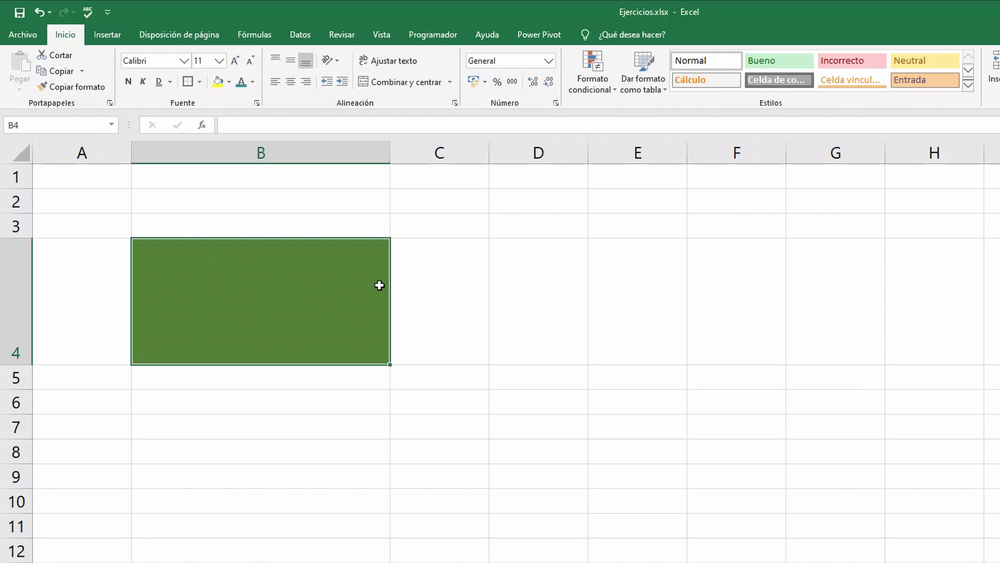
# Review the pattern colours for cell B4 and apply the densest dotted pattern style in the automatic colour
pyautogui.click(455, 104)
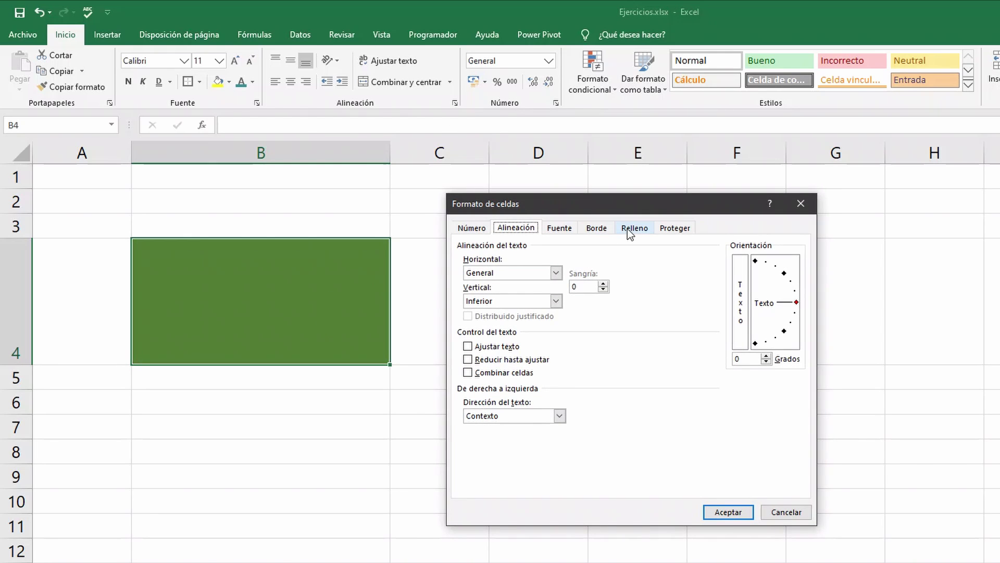
pyautogui.click(629, 229)
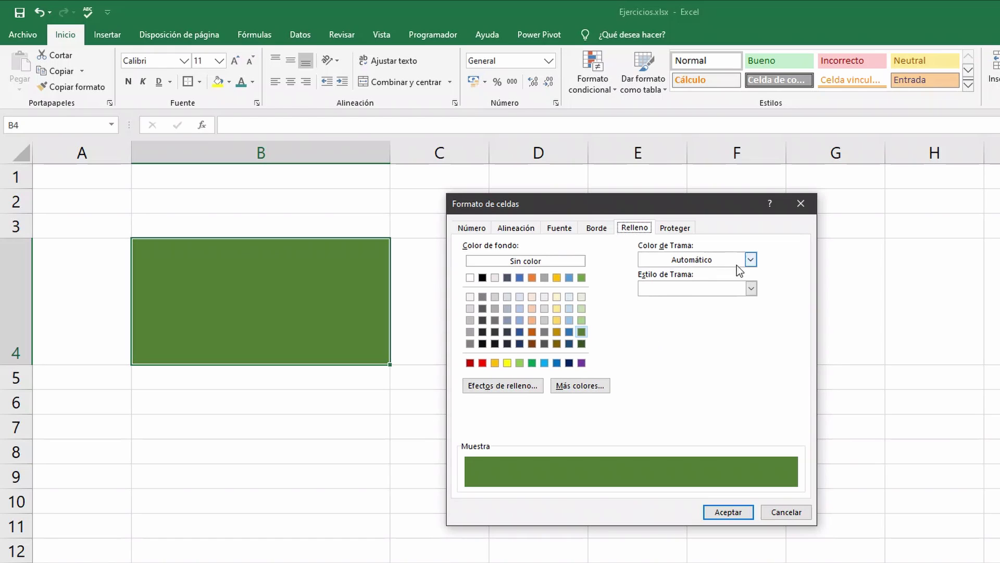
pyautogui.click(751, 260)
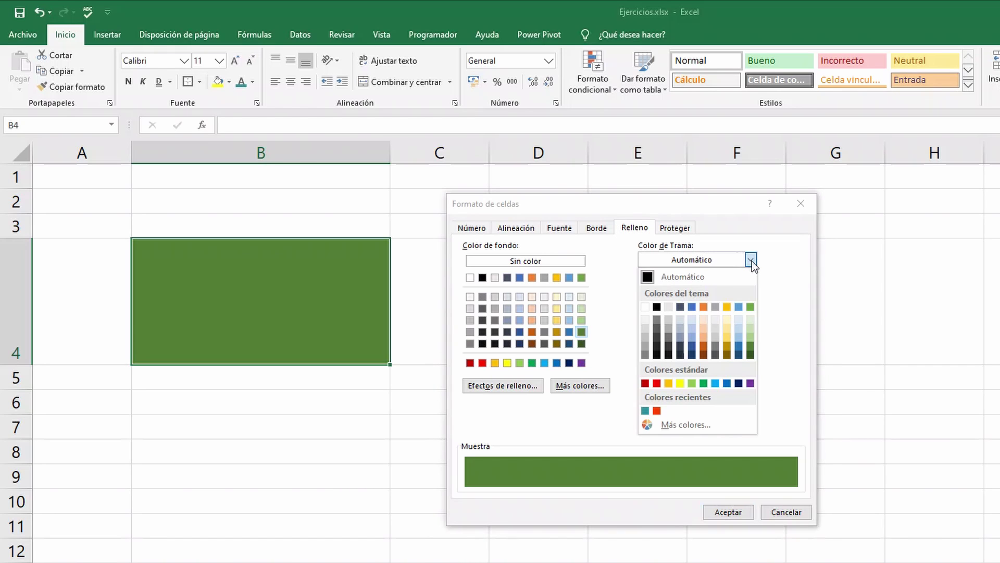
pyautogui.click(750, 260)
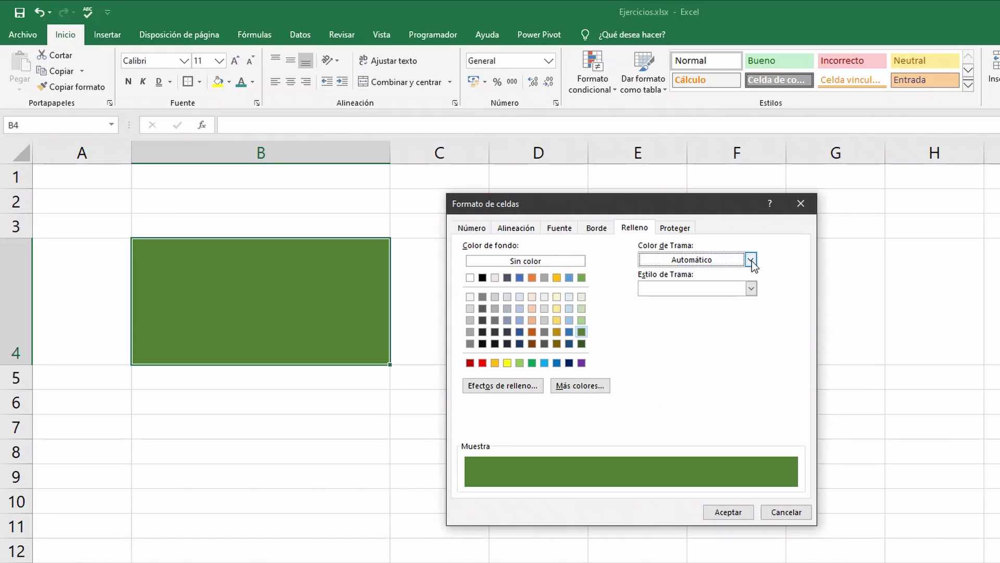
pyautogui.click(751, 289)
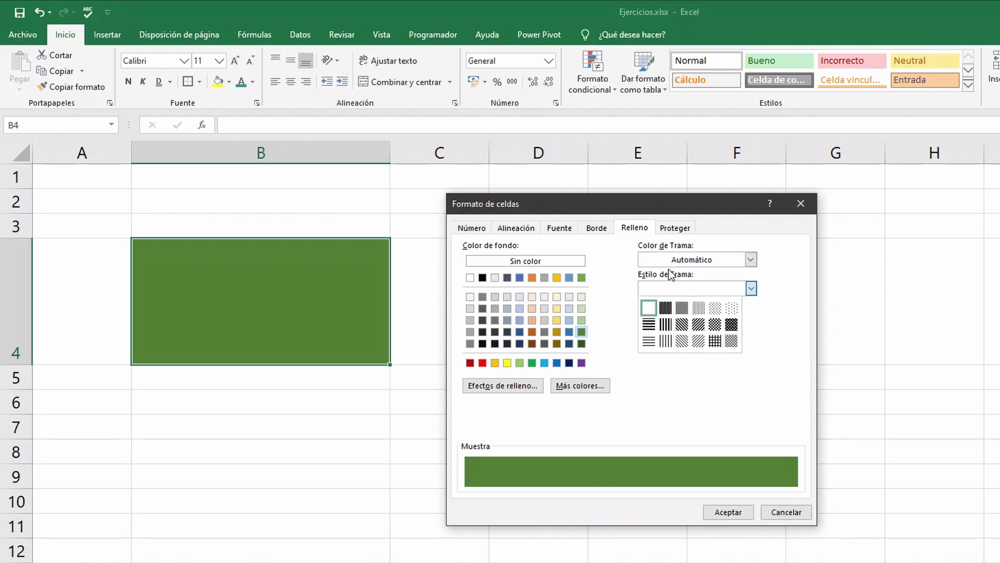
pyautogui.click(665, 308)
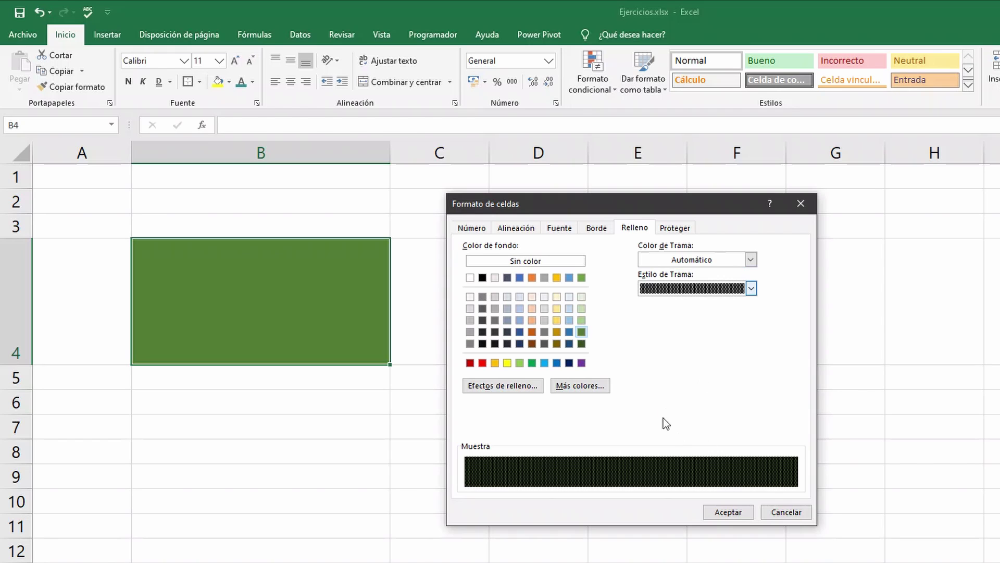
pyautogui.click(724, 511)
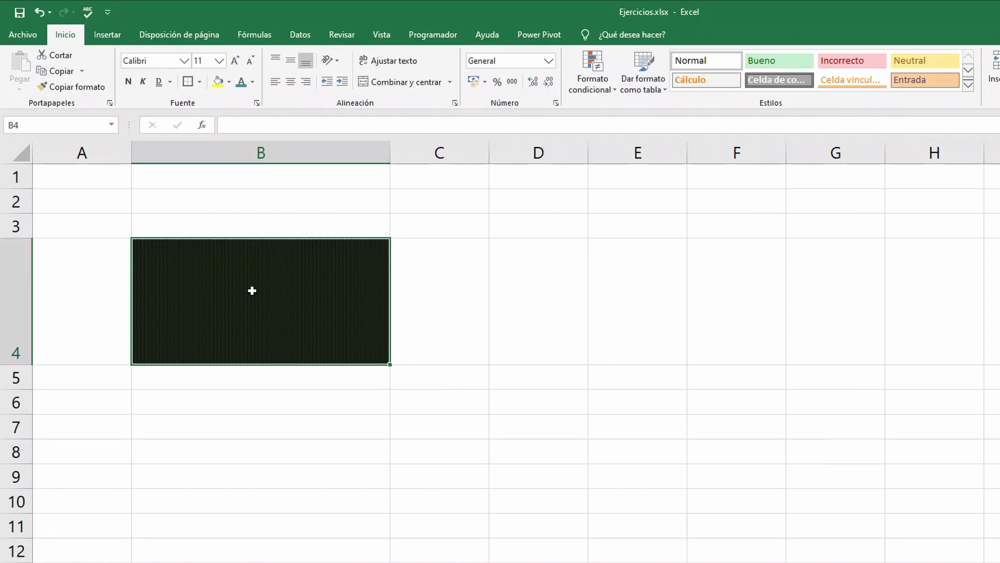
# Change cell B4's pattern style to the lighter dotted pattern, fourth in the first row of styles
pyautogui.click(456, 102)
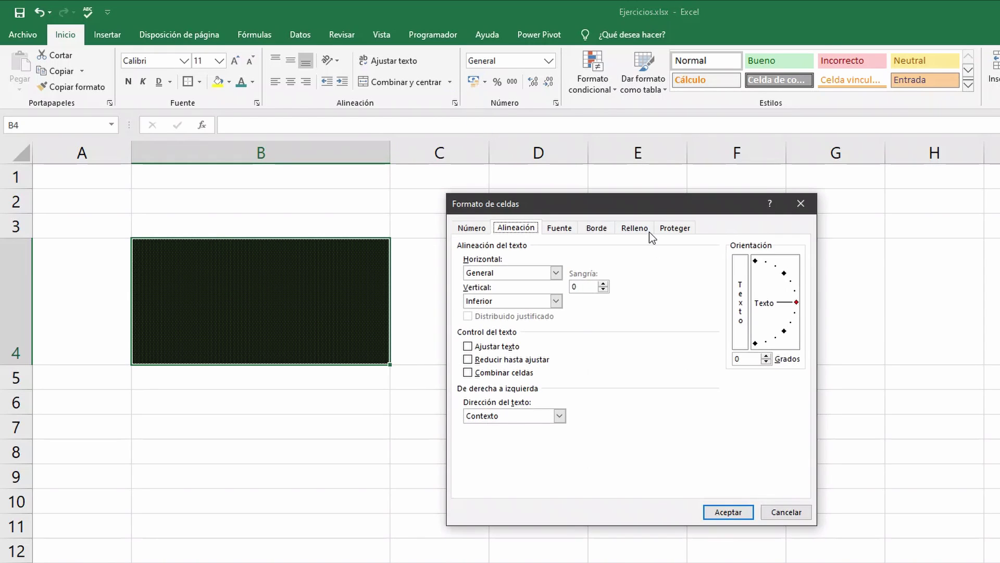
pyautogui.click(606, 228)
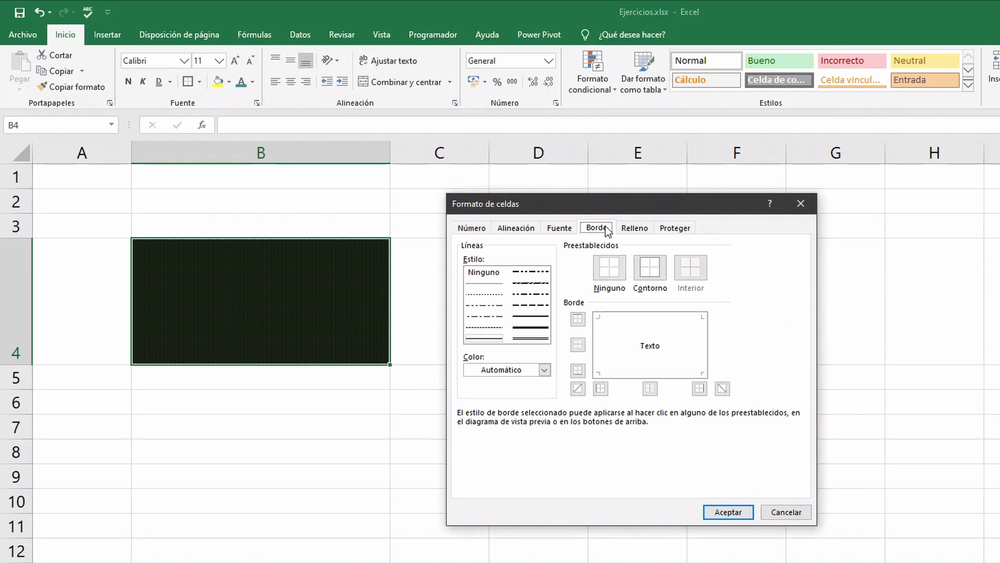
pyautogui.click(641, 230)
pyautogui.click(753, 287)
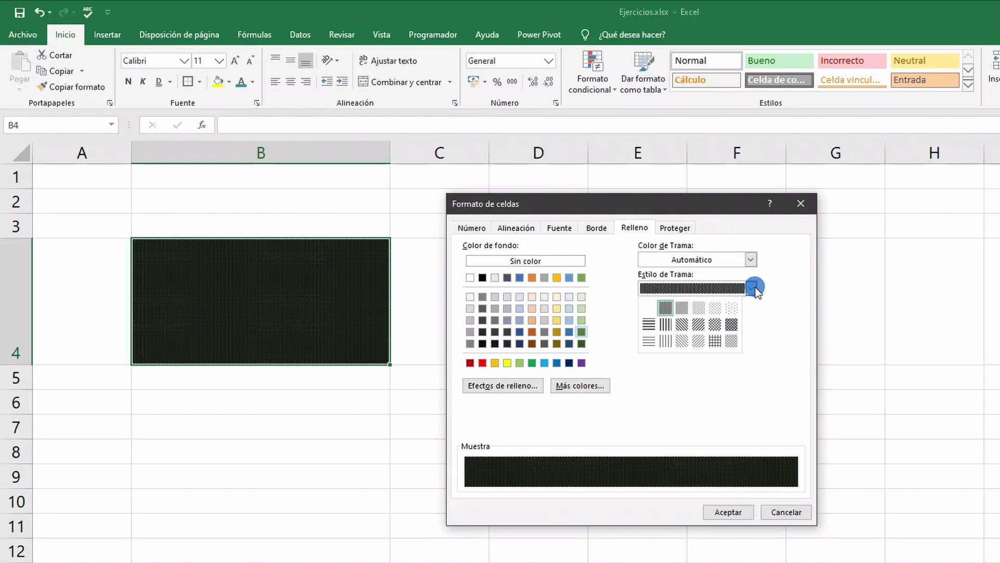
pyautogui.click(699, 311)
pyautogui.click(729, 513)
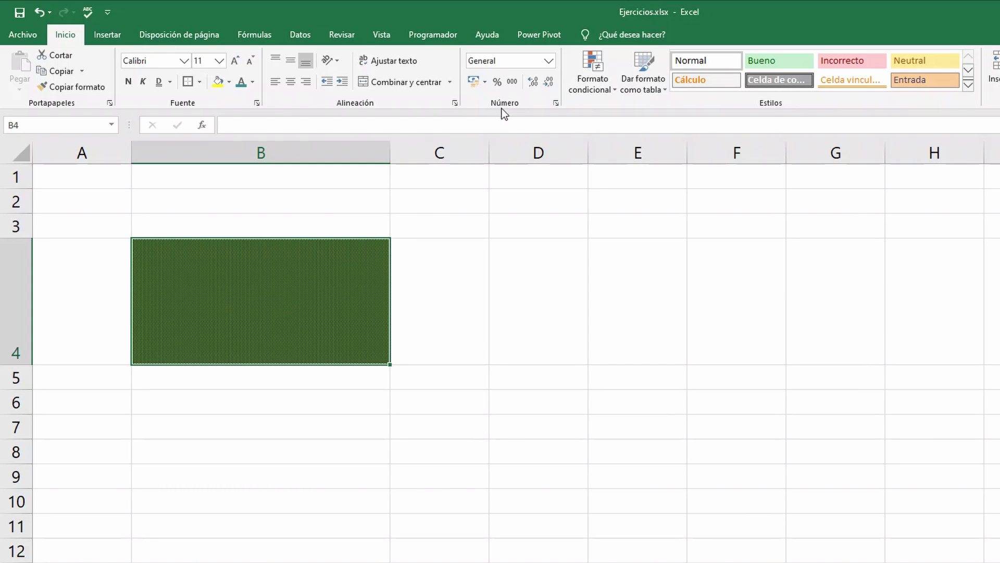
# Change cell B4's pattern style to the thin horizontal and vertical grid
pyautogui.click(556, 103)
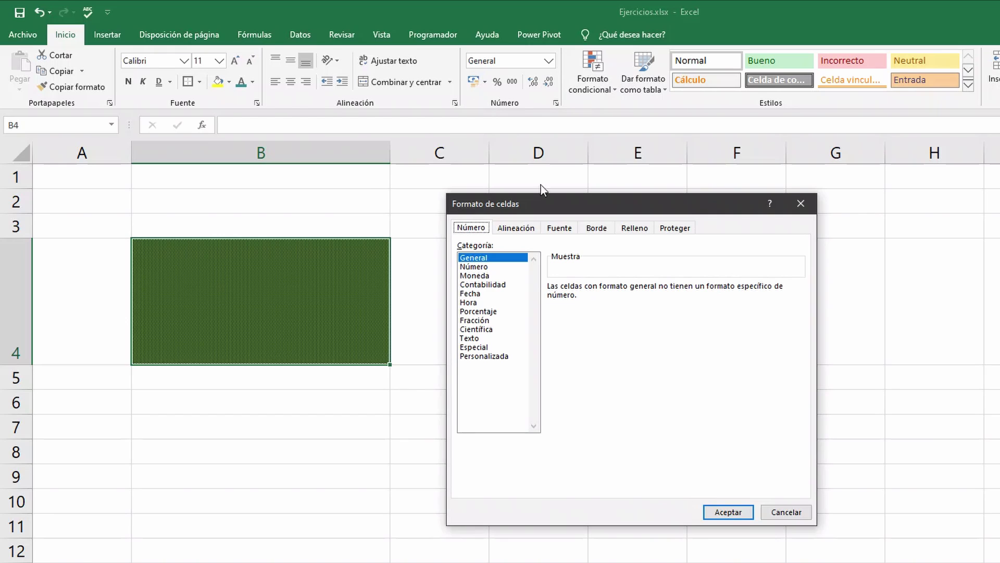
pyautogui.click(633, 230)
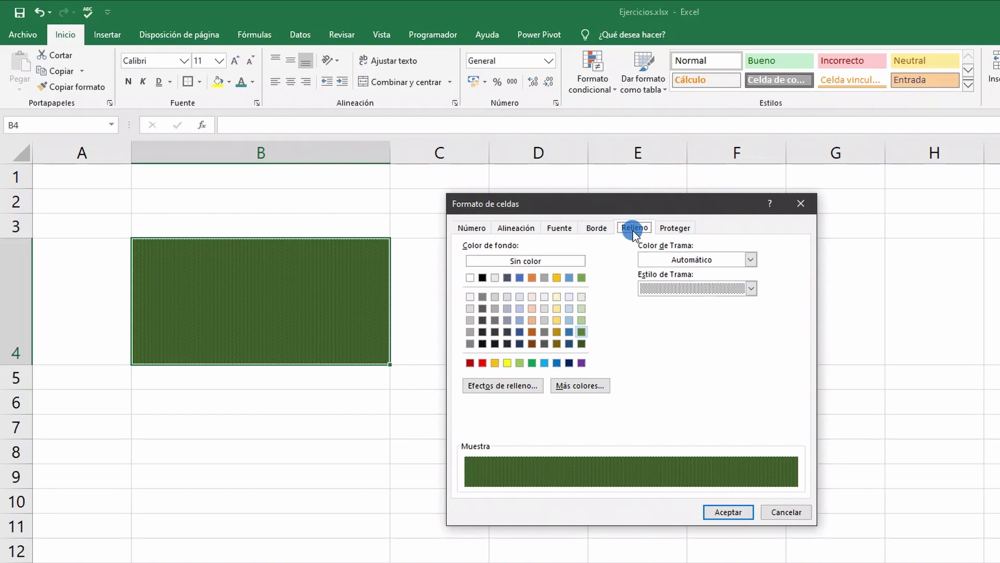
pyautogui.click(752, 289)
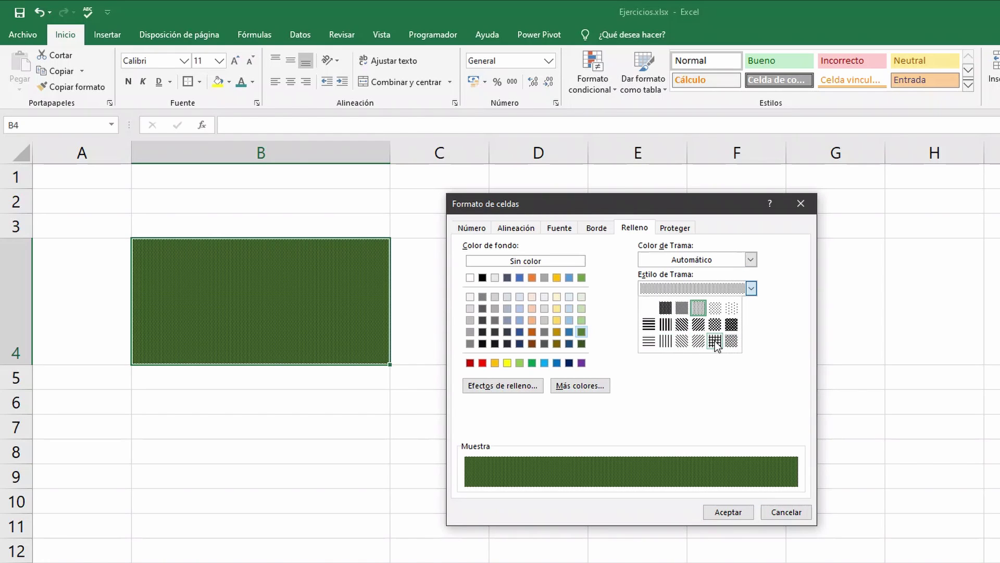
pyautogui.click(715, 340)
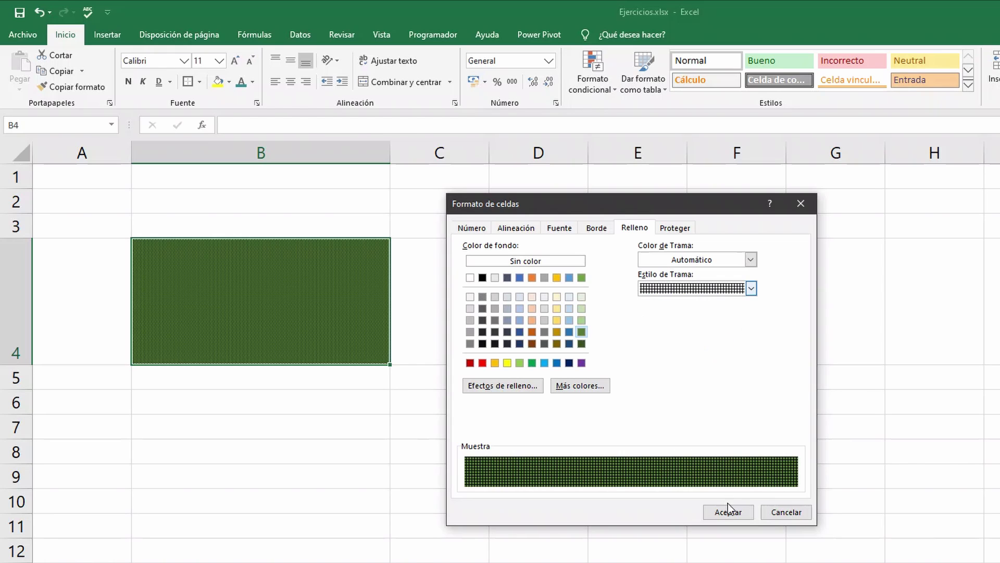
pyautogui.click(742, 516)
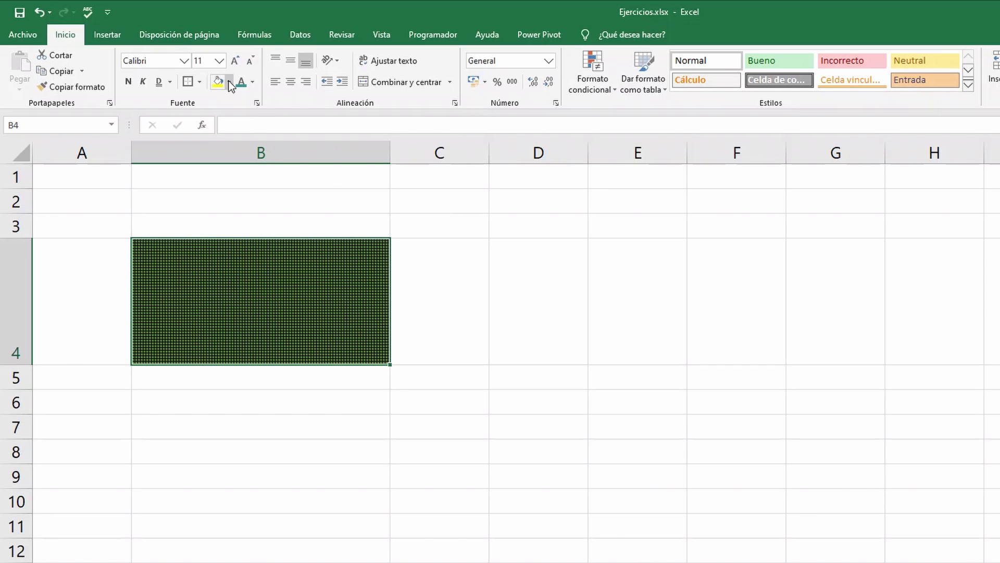
# Change the background colour behind cell B4's grid pattern to yellow and check it with the cell deselected
pyautogui.click(220, 80)
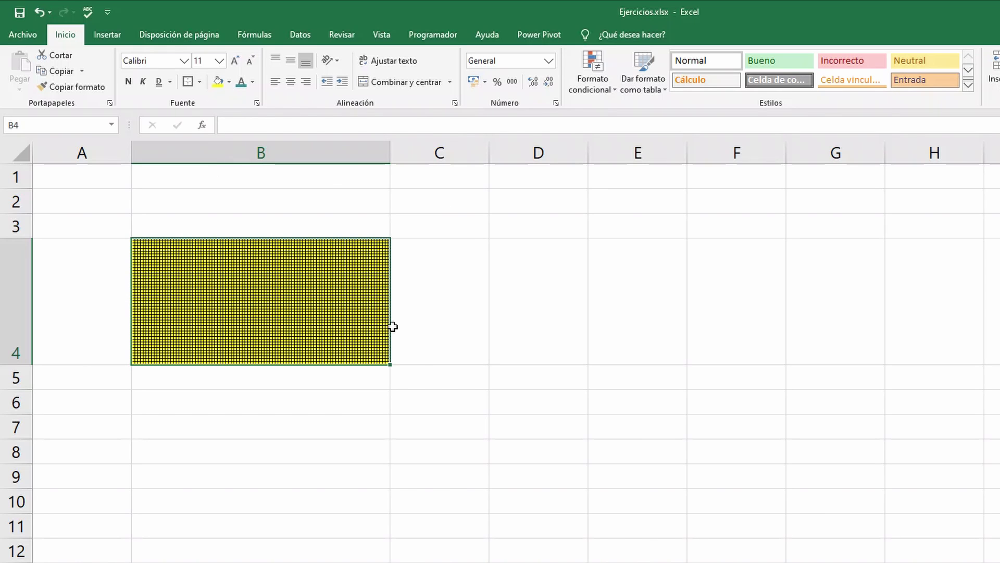
pyautogui.click(445, 325)
pyautogui.click(346, 306)
# Enter "Texto" in cell B15 and keep the cell selected
pyautogui.scroll(-4, 331, 326)
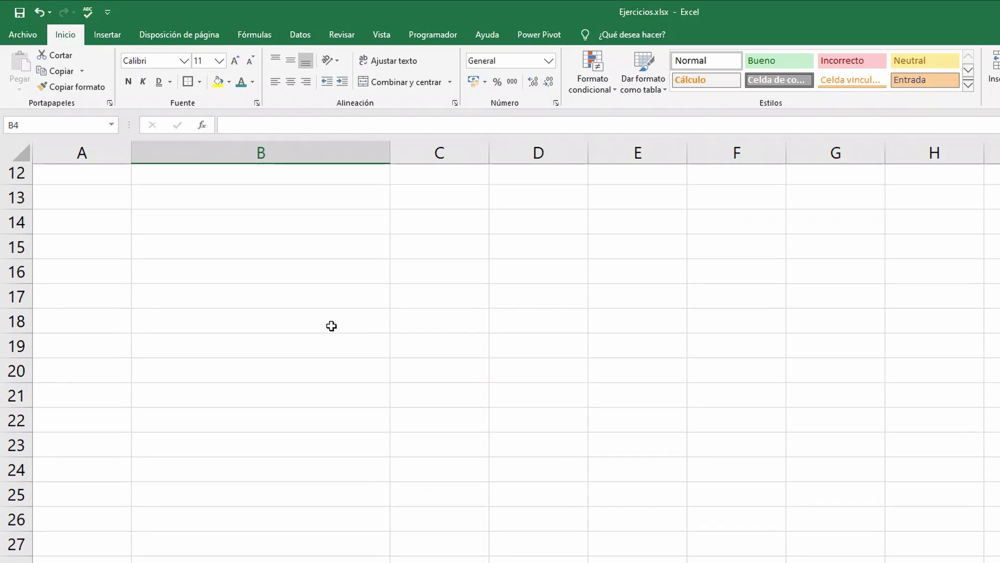
pyautogui.scroll(-1, 332, 326)
pyautogui.click(270, 229)
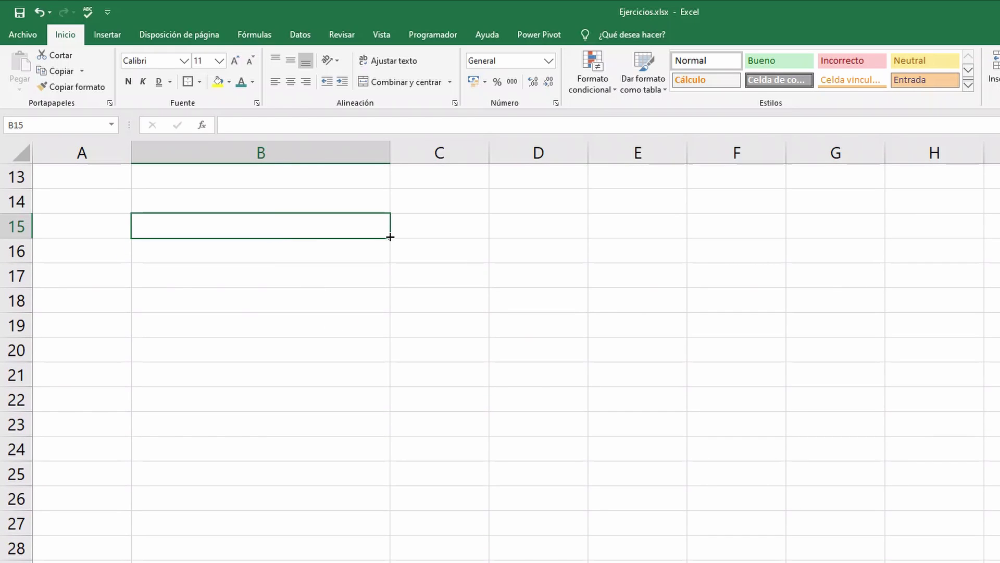
pyautogui.write('Texto')
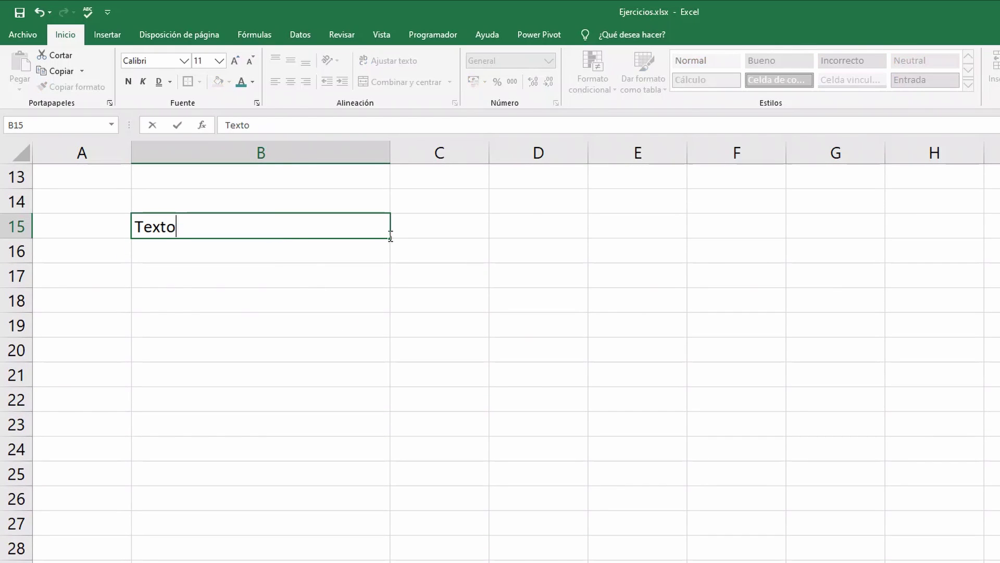
pyautogui.hotkey('ctrl', 'Return')
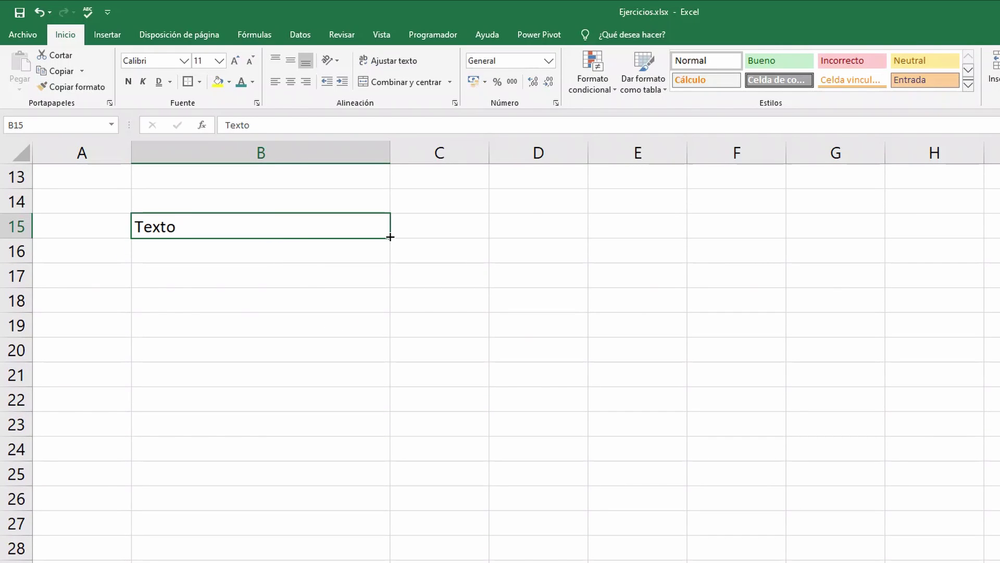
# Examine the quick formatting options offered for cell B15, including the font list
pyautogui.rightClick(227, 227)
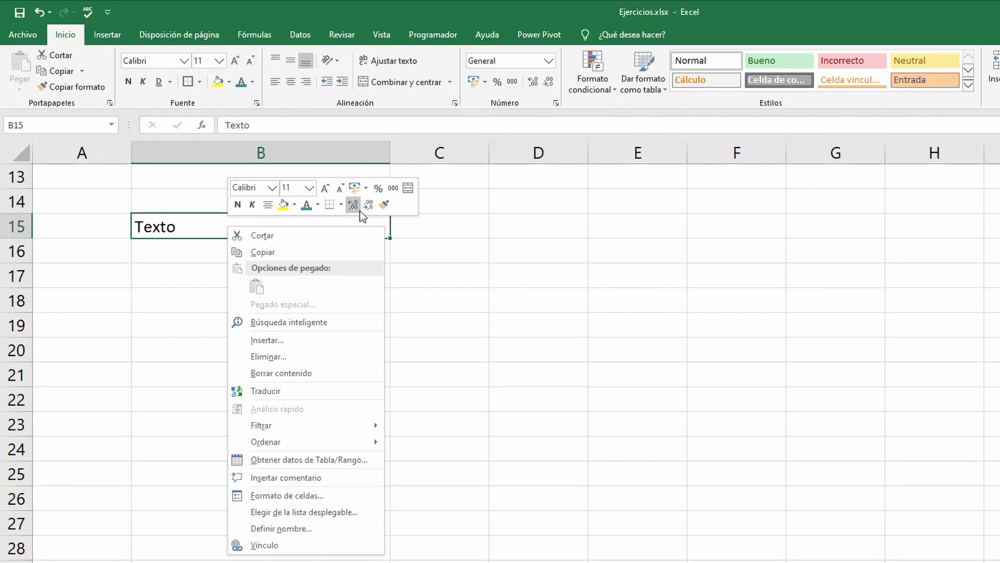
pyautogui.click(273, 189)
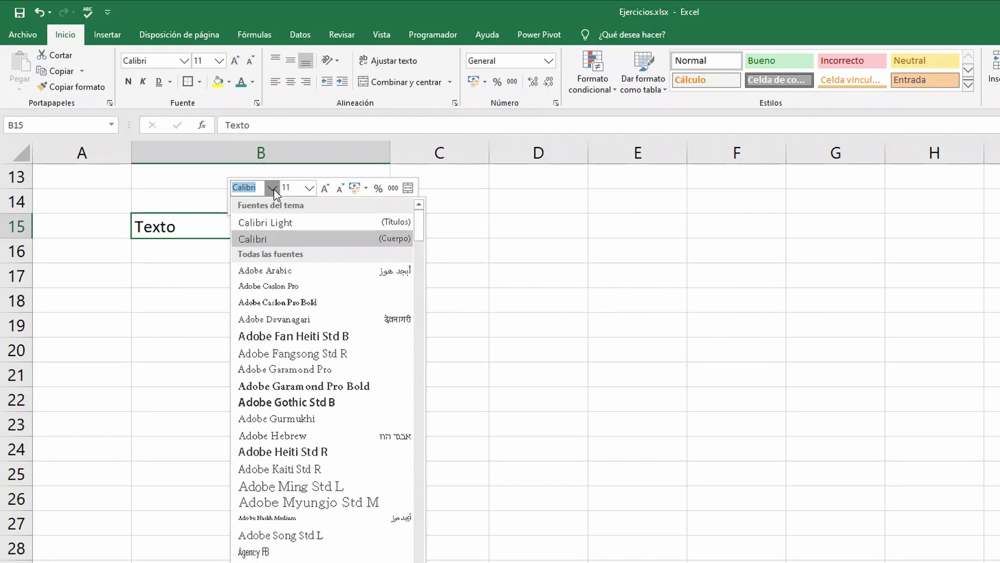
pyautogui.click(273, 189)
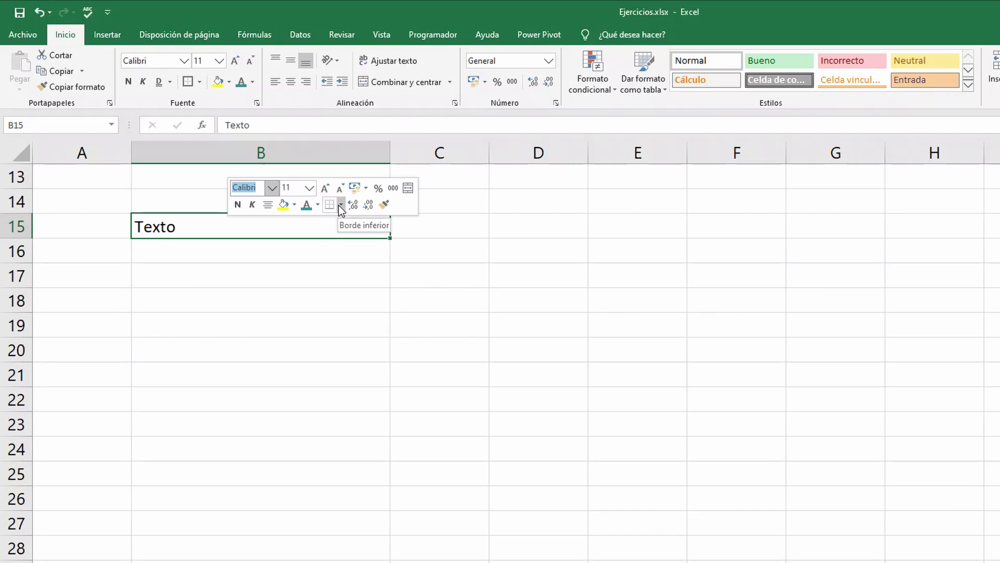
pyautogui.click(389, 204)
pyautogui.click(351, 268)
# Format cell B15 with bold teal text, a yellow fill and a Borde exterior grueso outline, and move to the cell below
pyautogui.rightClick(230, 225)
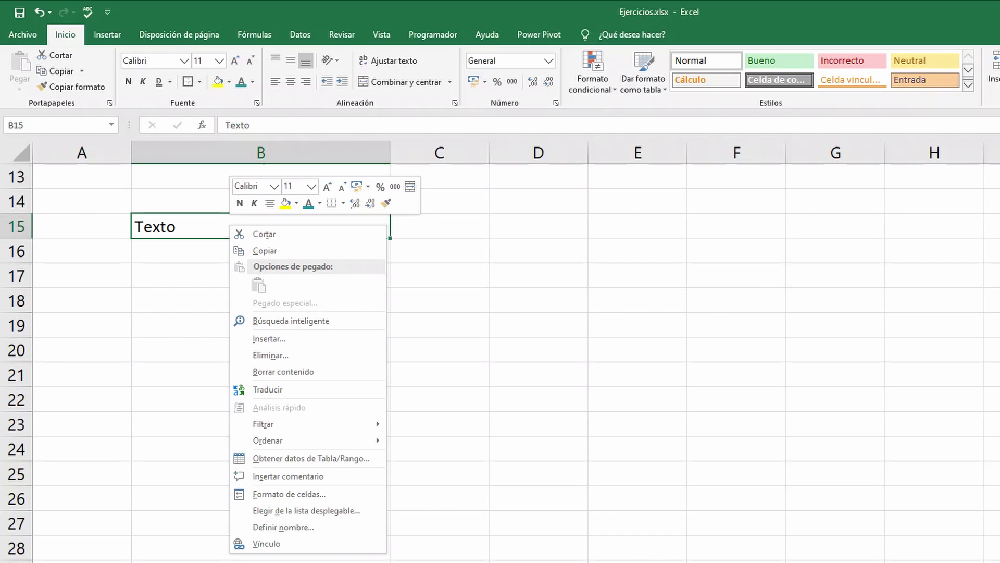
pyautogui.hotkey('alt', 'Tab')
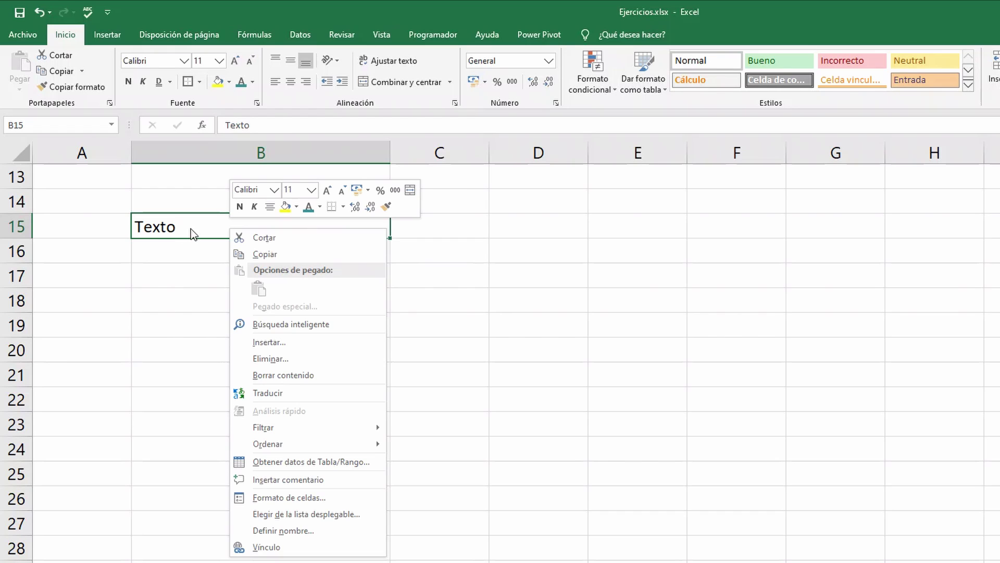
pyautogui.click(239, 206)
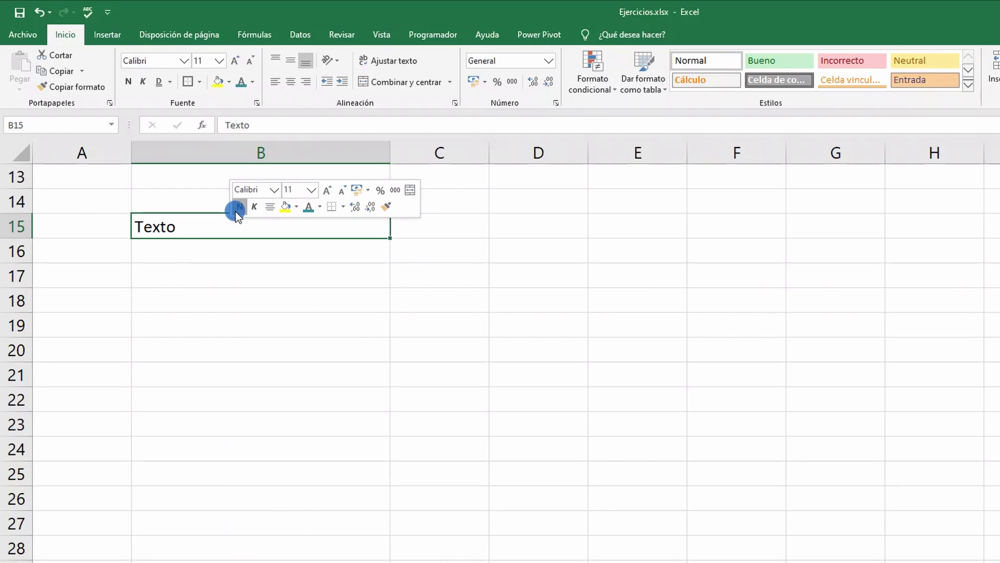
pyautogui.click(286, 207)
pyautogui.click(311, 209)
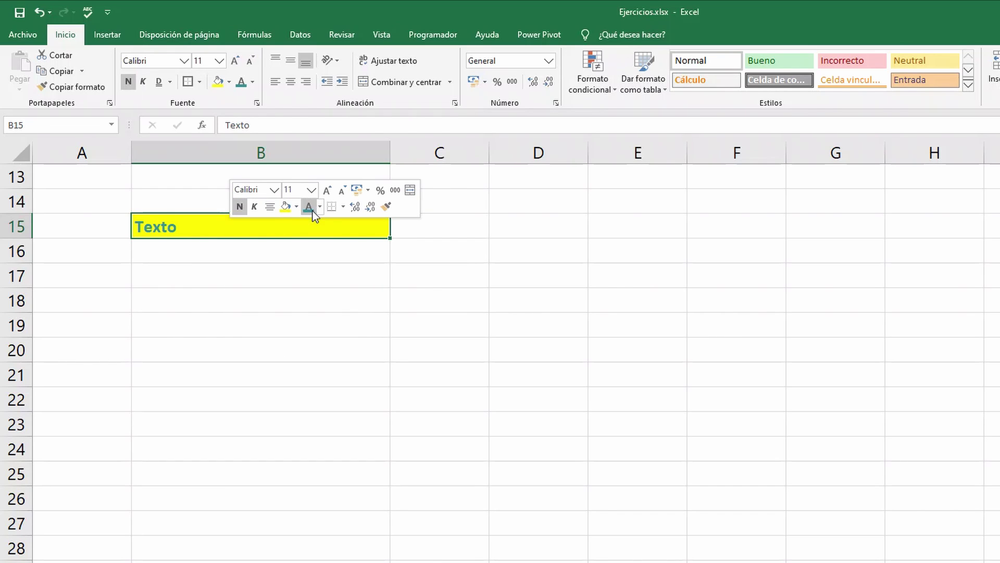
pyautogui.click(343, 210)
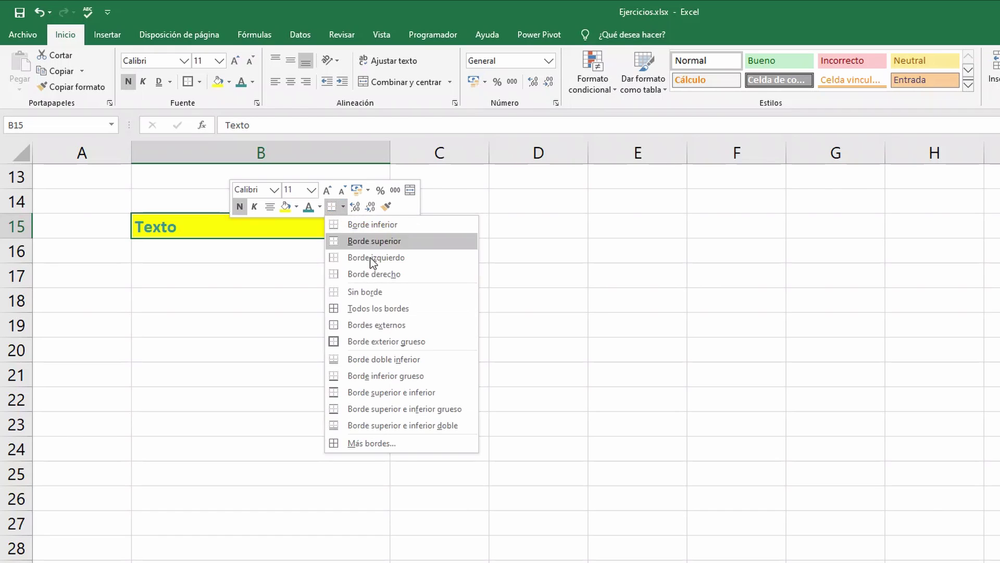
pyautogui.click(361, 340)
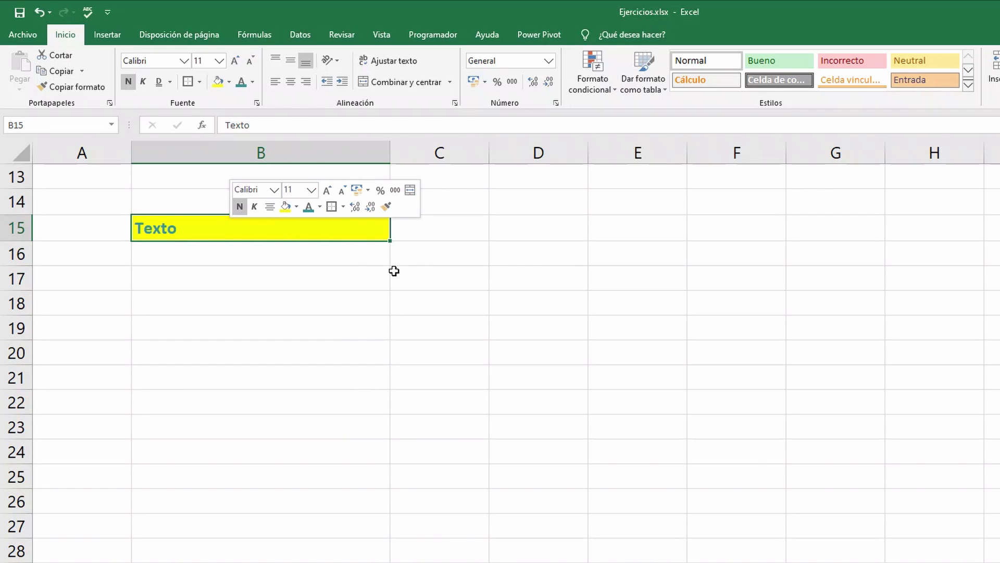
pyautogui.press('Return')
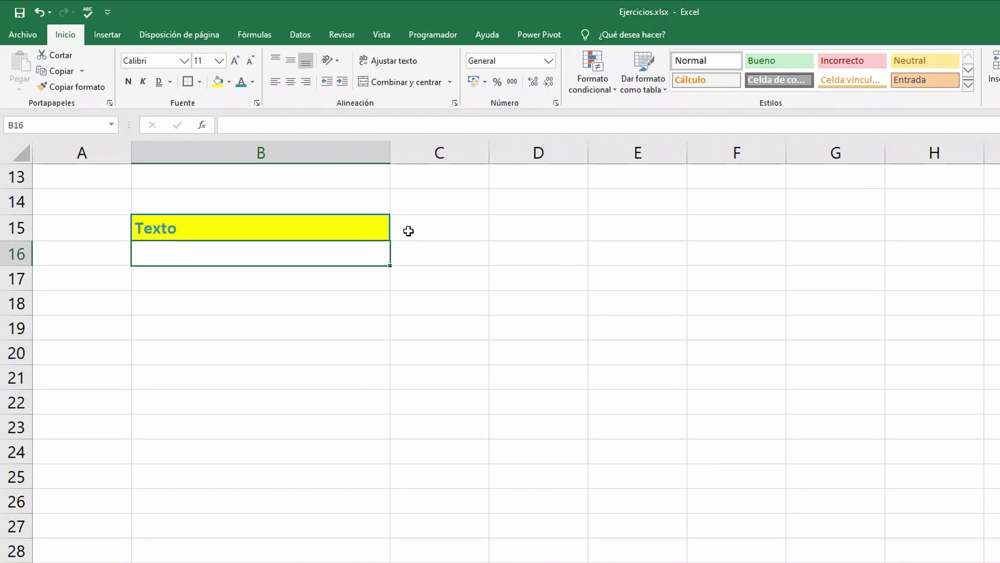